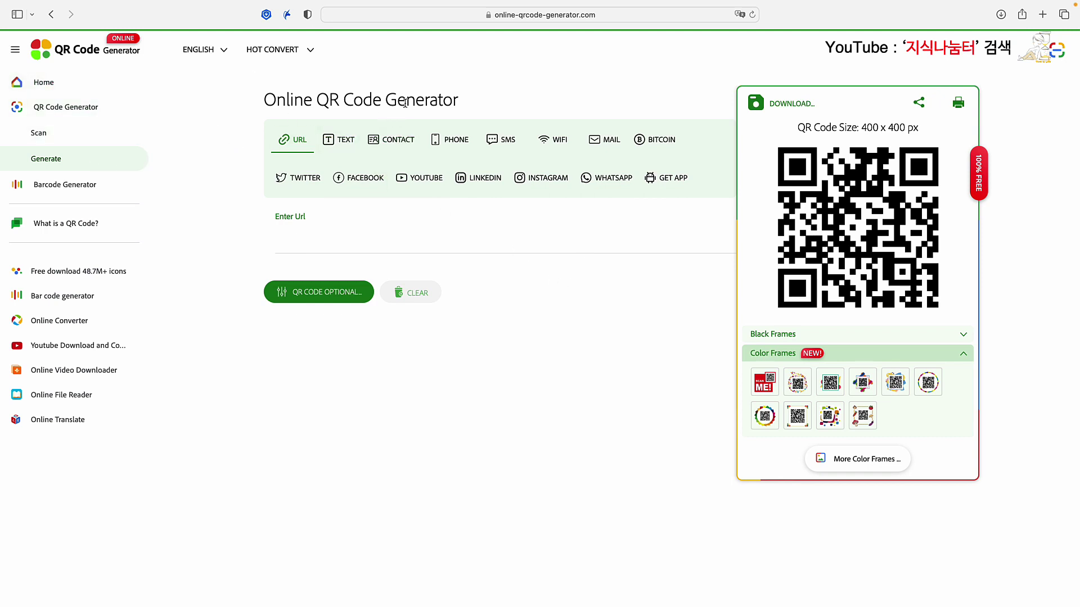
Step: Switch the generator to the WIFI type, point out the WIFI ID and Password fields, and select WIFI ID
{"action": "left_click", "coordinate": [553, 143]}
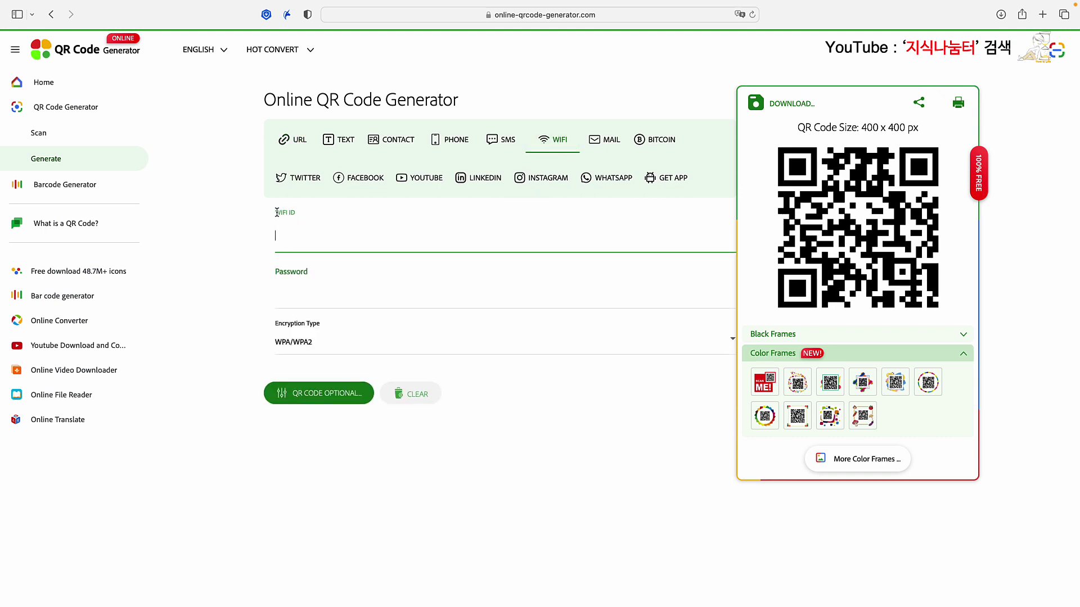
{"action": "left_click_drag", "start_coordinate": [276, 212], "coordinate": [307, 211]}
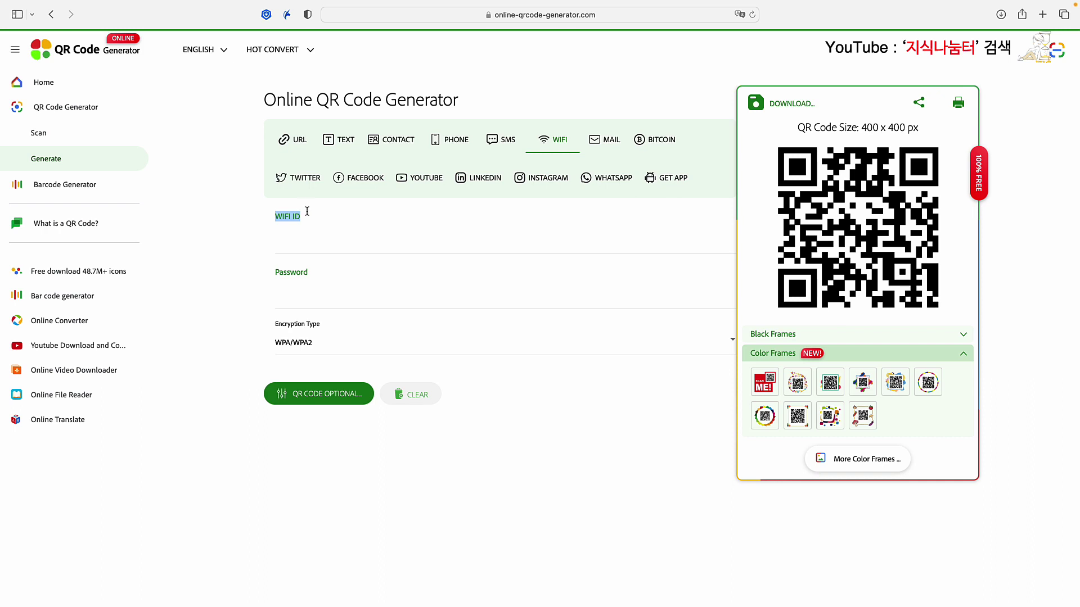
{"action": "left_click", "coordinate": [276, 278]}
{"action": "left_click_drag", "start_coordinate": [276, 272], "coordinate": [318, 273]}
{"action": "left_click", "coordinate": [278, 214]}
{"action": "left_click_drag", "start_coordinate": [276, 213], "coordinate": [305, 215]}
{"action": "left_click", "coordinate": [281, 216]}
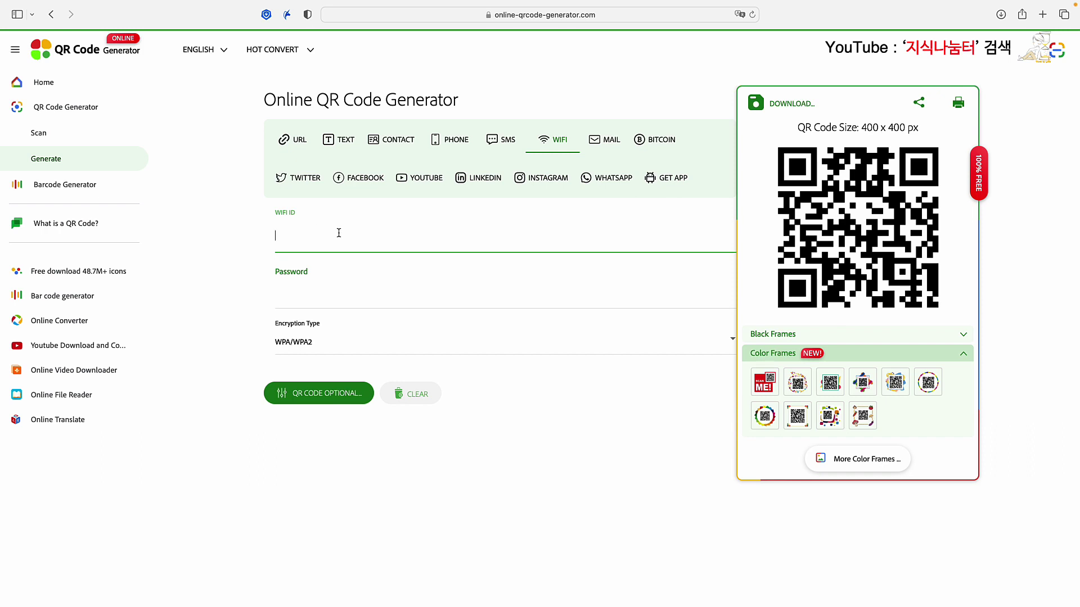
{"action": "type", "text": "B"}
{"action": "key", "text": "BackSpace"}
{"action": "type", "text": "B"}
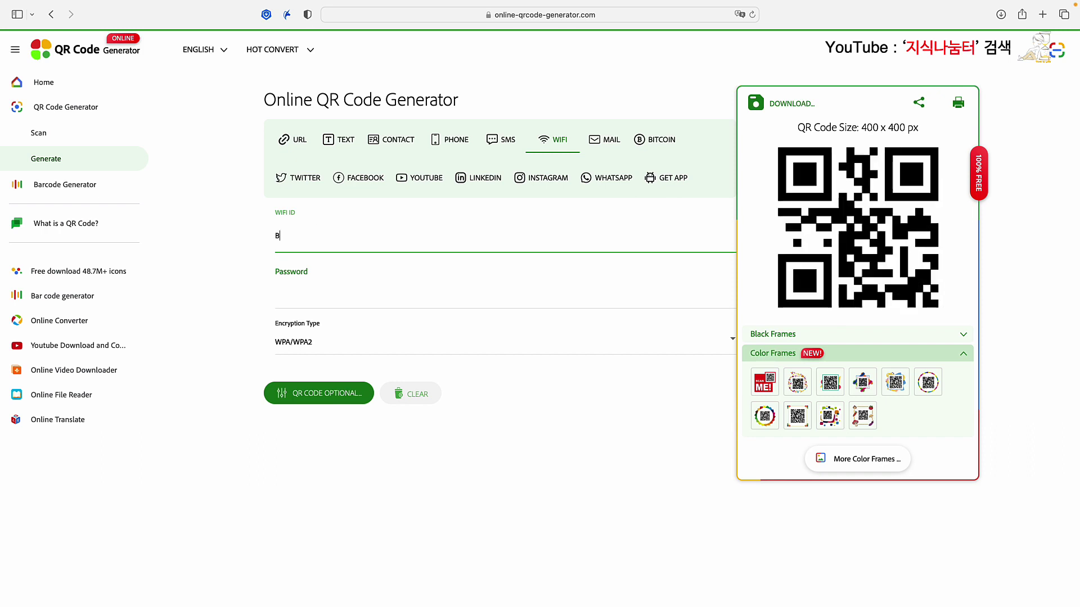
{"action": "type", "text": "om_Th"}
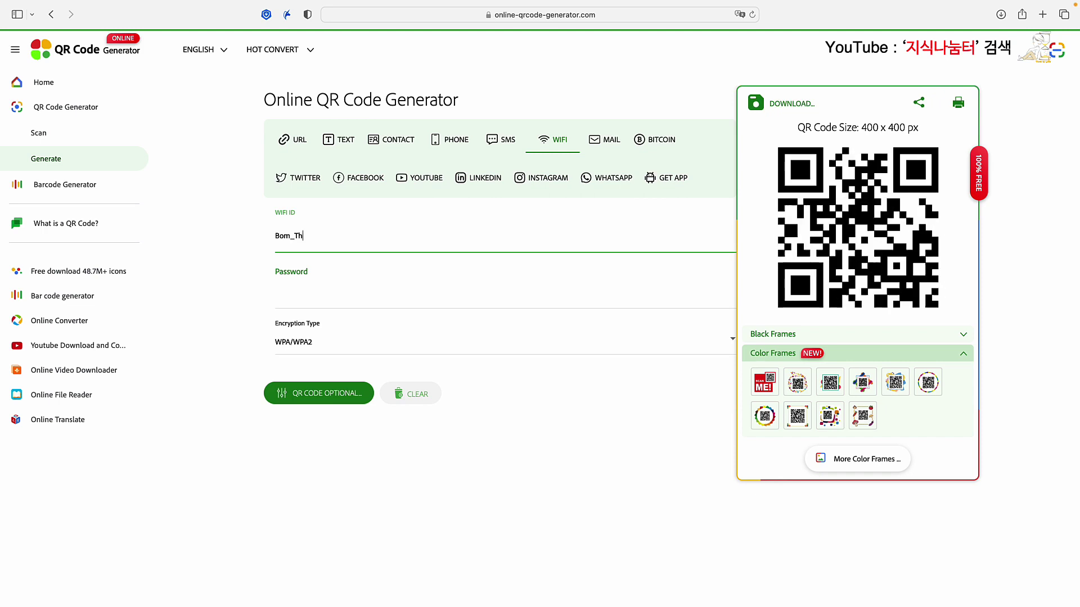
{"action": "key", "text": "BackSpace"}
{"action": "key", "text": "BackSpace"}
{"action": "type", "text": "the"}
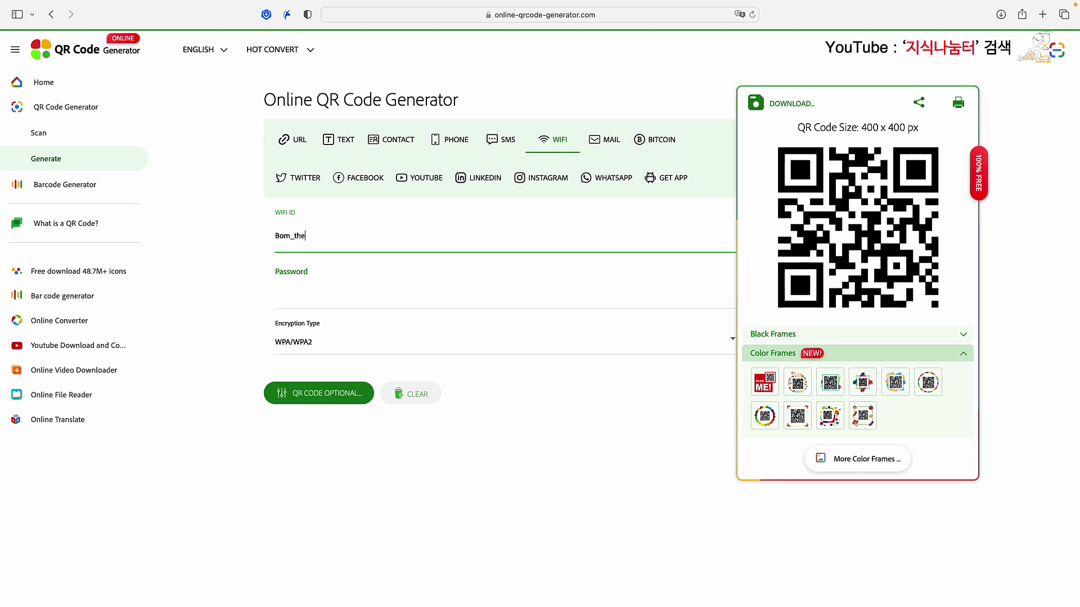
{"action": "type", "text": "rapy"}
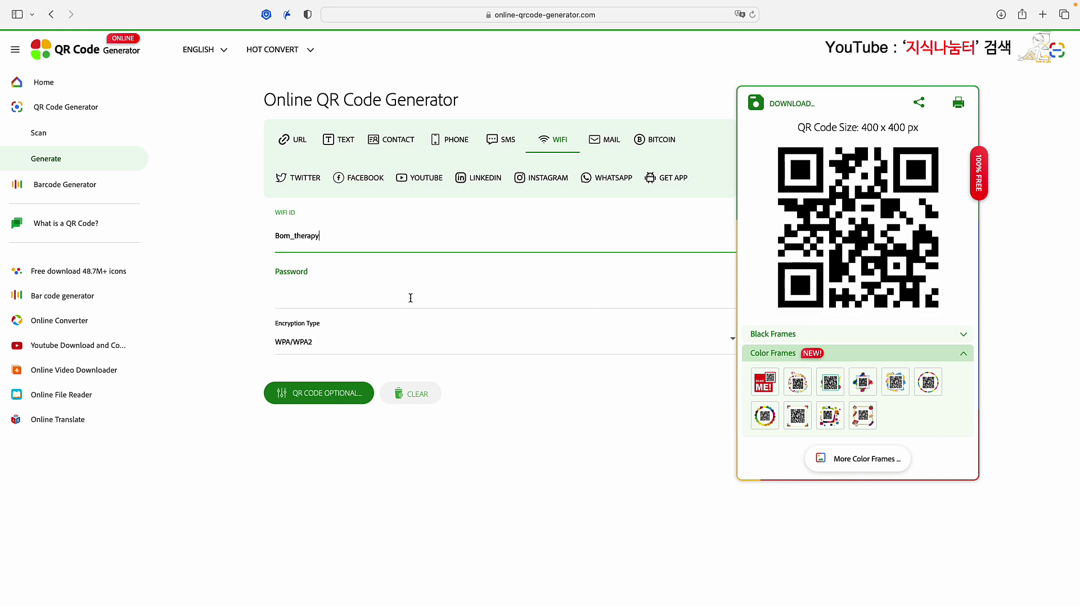
{"action": "left_click", "coordinate": [279, 277]}
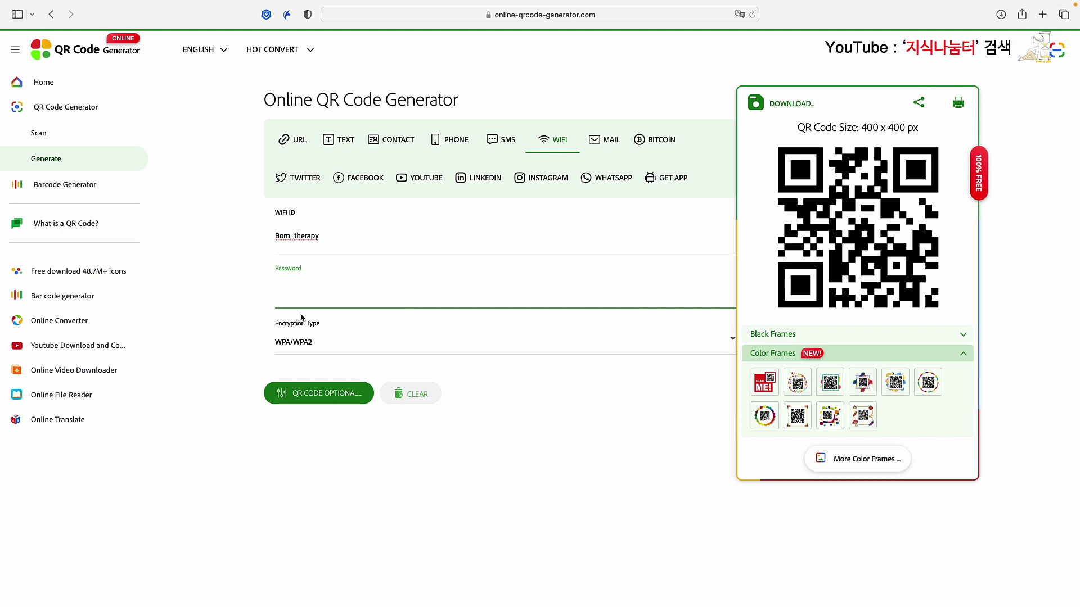
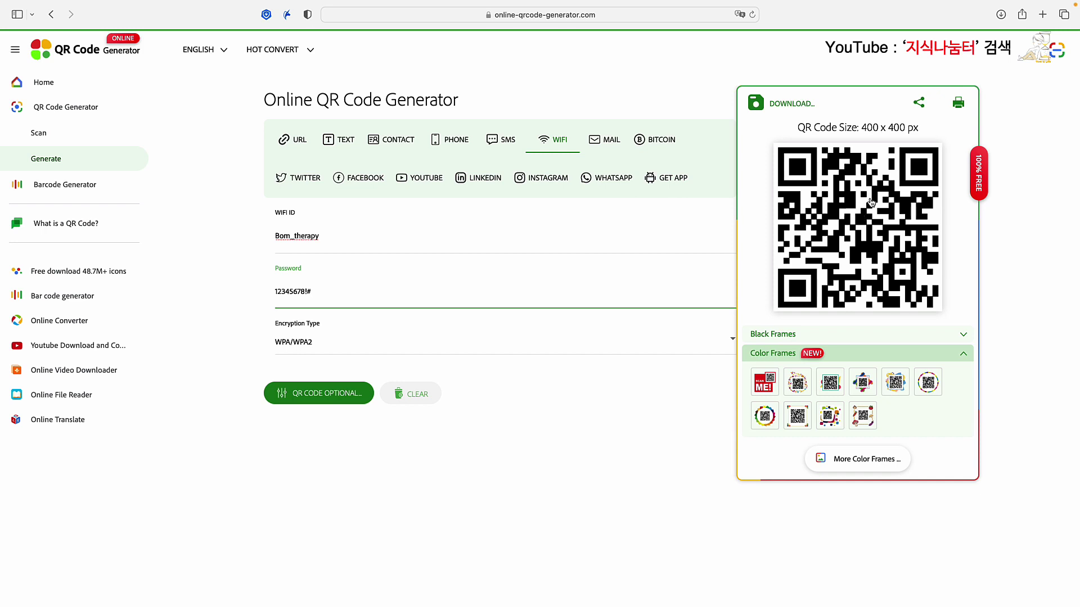
Step: Download the Wi-Fi QR code as a PNG named NetQR and allow the browser download
{"action": "left_click", "coordinate": [766, 105]}
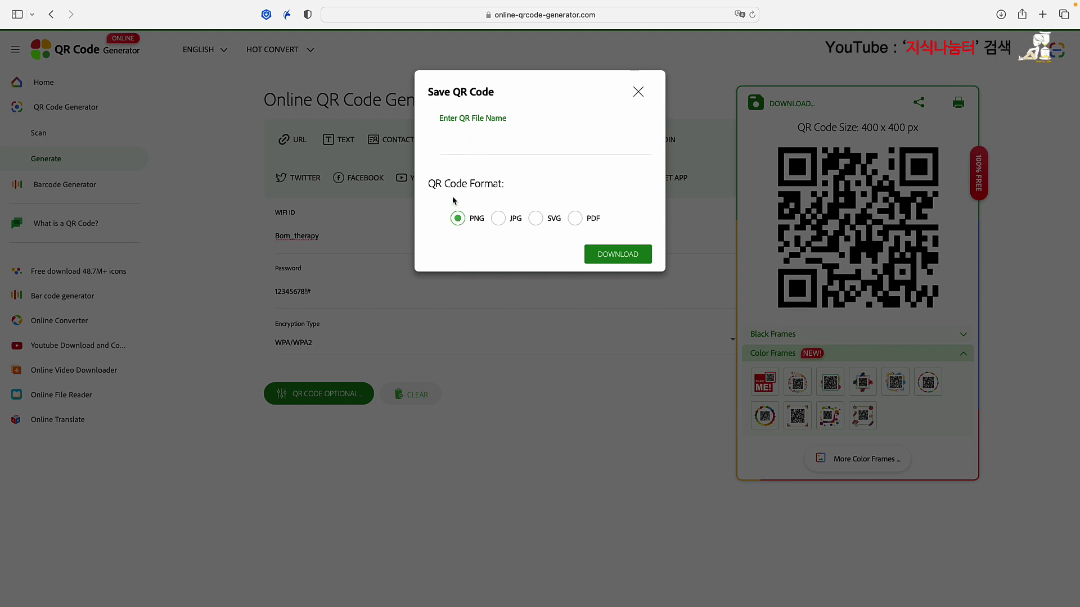
{"action": "left_click", "coordinate": [457, 150]}
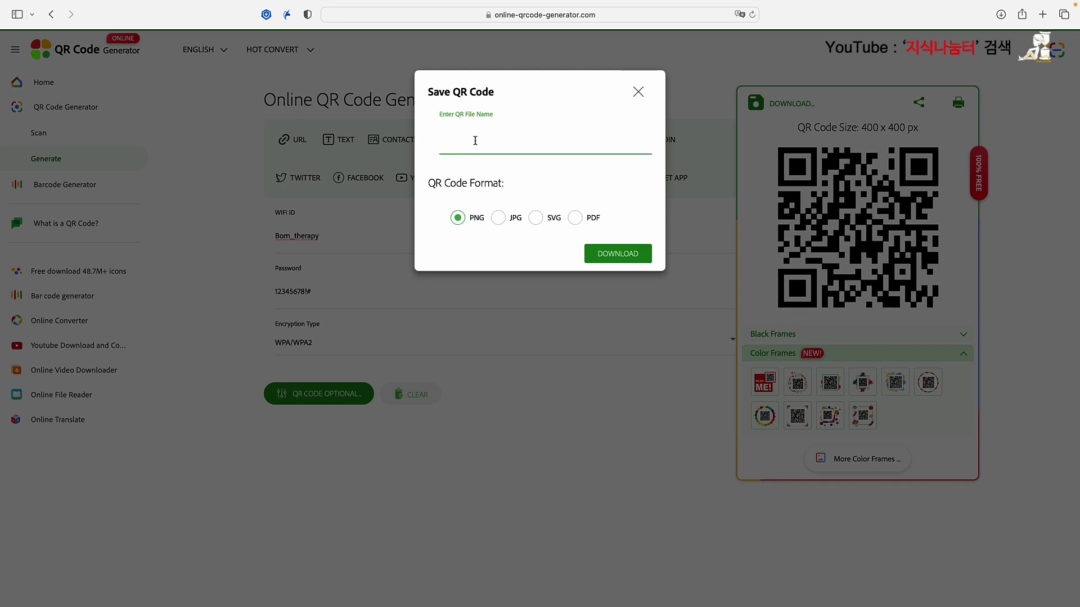
{"action": "type", "text": "NetQR"}
{"action": "left_click", "coordinate": [619, 255]}
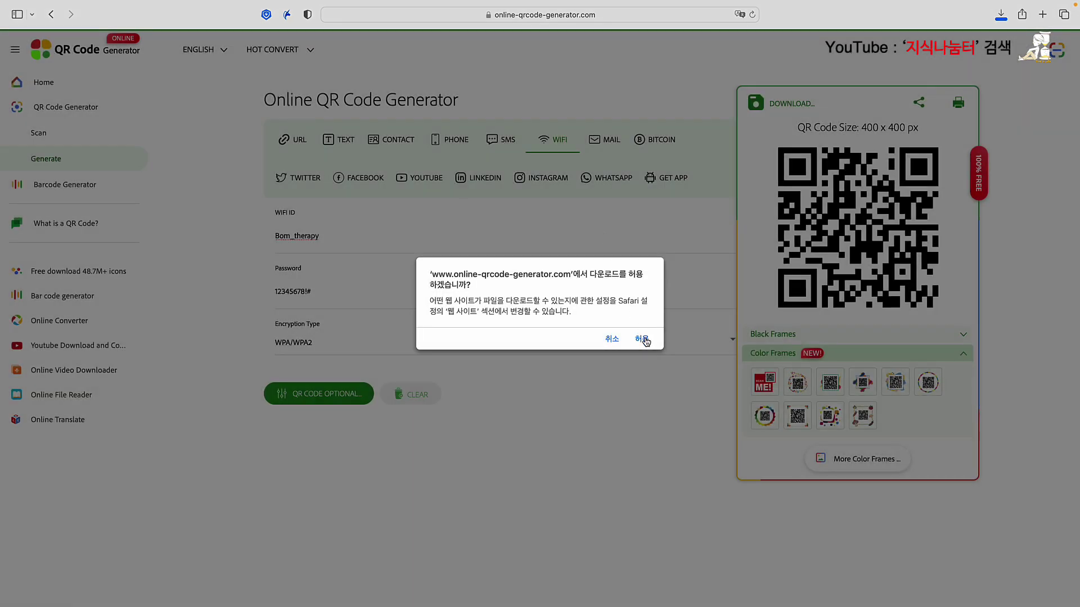
{"action": "left_click", "coordinate": [643, 339]}
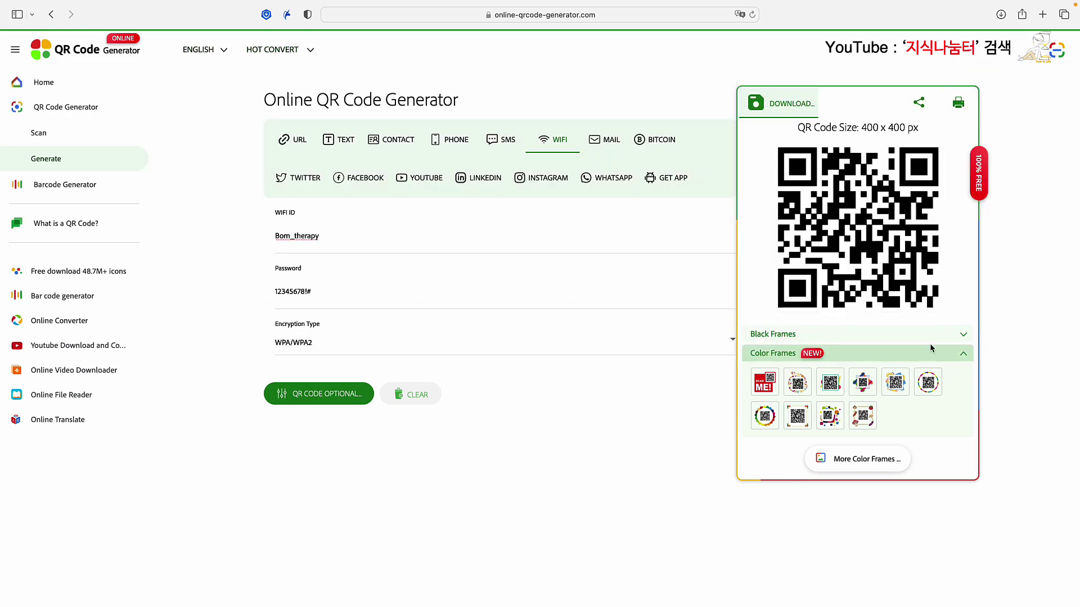
Step: Preview the bracket, ribbon and SCAN ME black frames, then return to the plain frameless code
{"action": "left_click", "coordinate": [963, 337]}
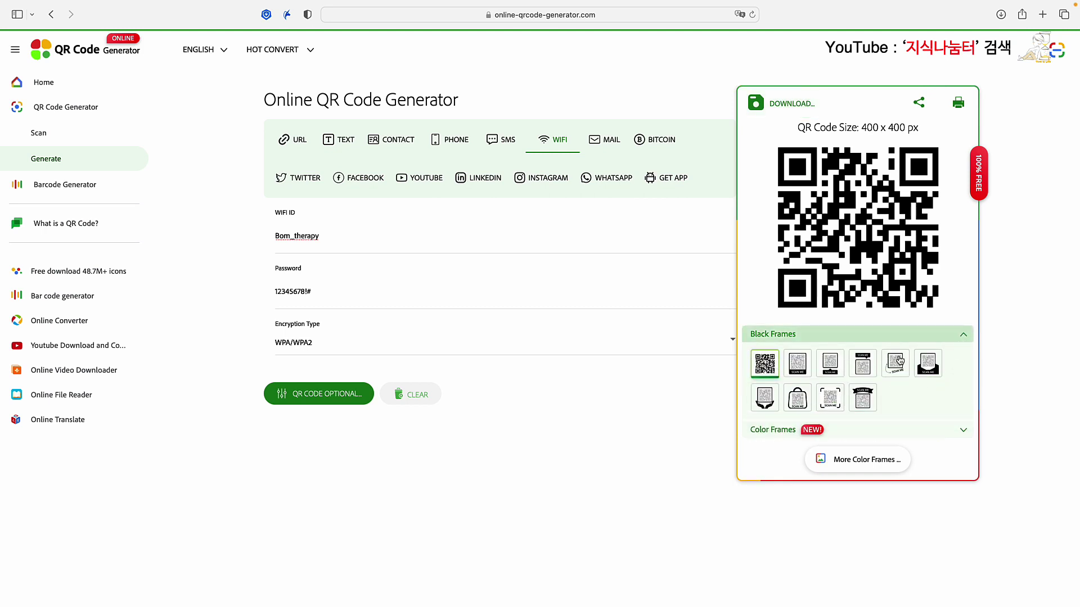
{"action": "left_click", "coordinate": [830, 400]}
{"action": "left_click", "coordinate": [867, 399]}
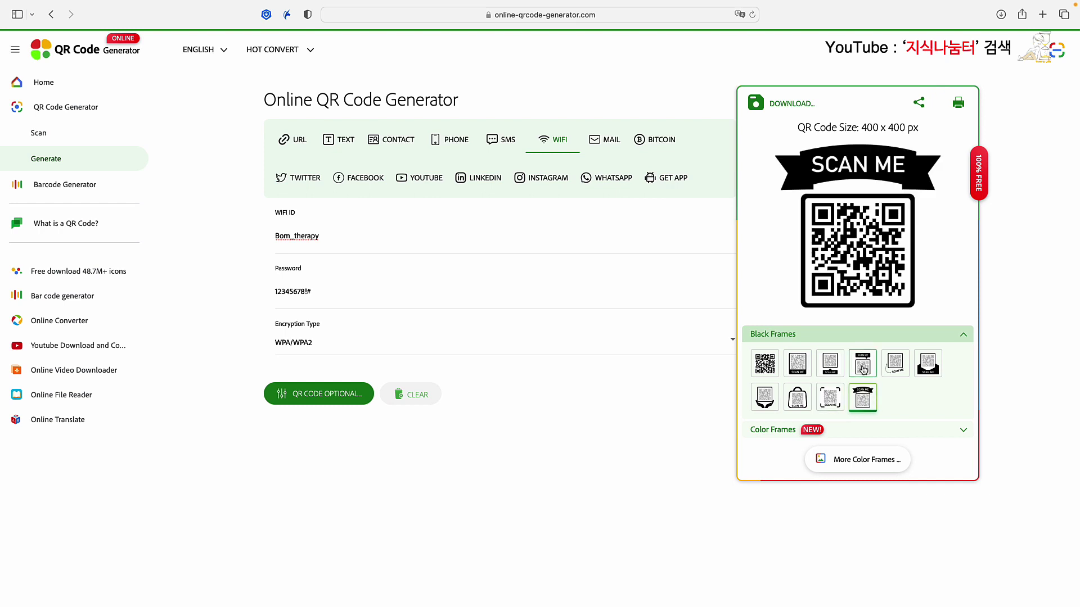
{"action": "left_click", "coordinate": [863, 367]}
{"action": "left_click", "coordinate": [766, 370]}
{"action": "left_click", "coordinate": [963, 335]}
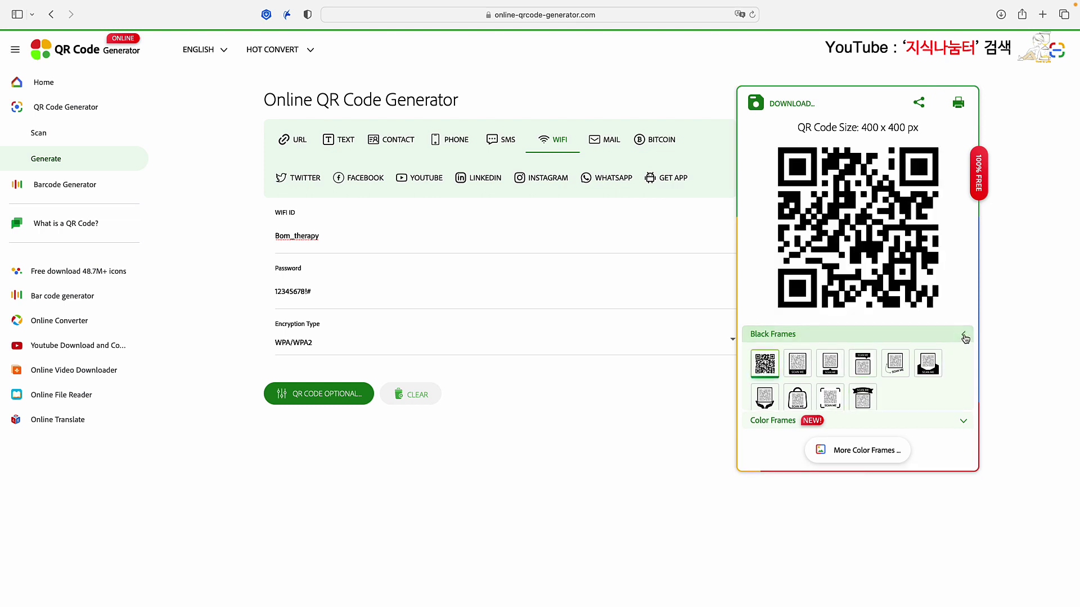
Step: Preview the teal, vegetable and rounded-square colour frames, then open Freepik in a new tab
{"action": "left_click", "coordinate": [789, 356]}
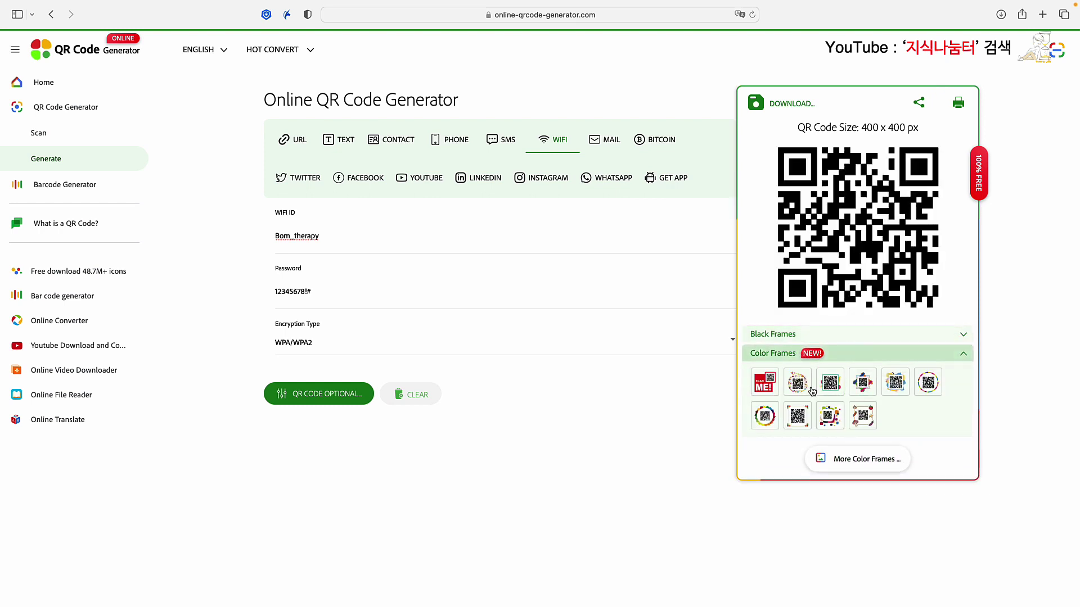
{"action": "left_click", "coordinate": [832, 384]}
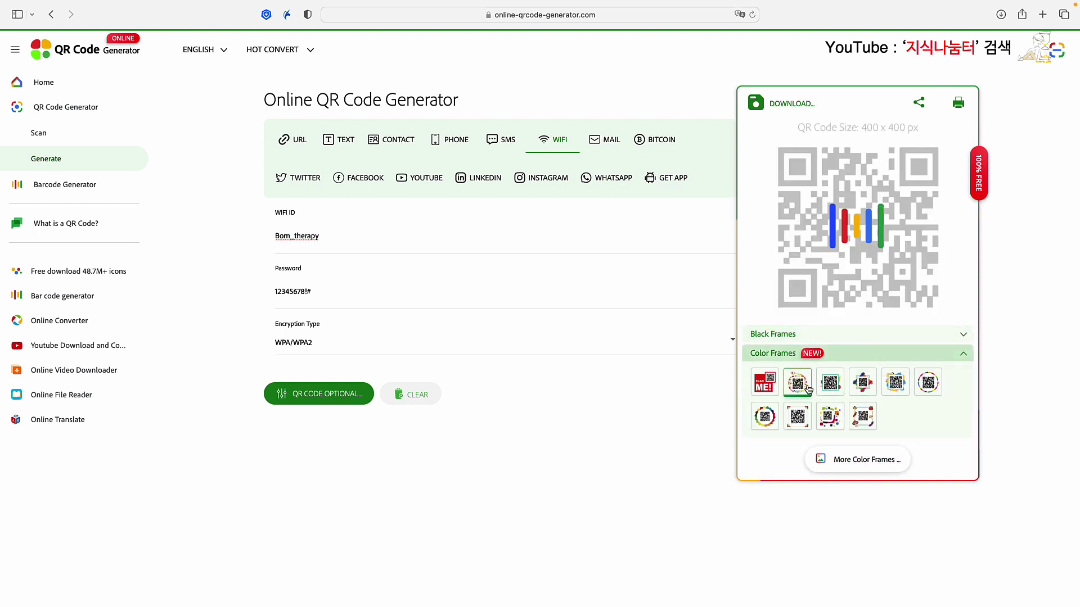
{"action": "left_click", "coordinate": [863, 417]}
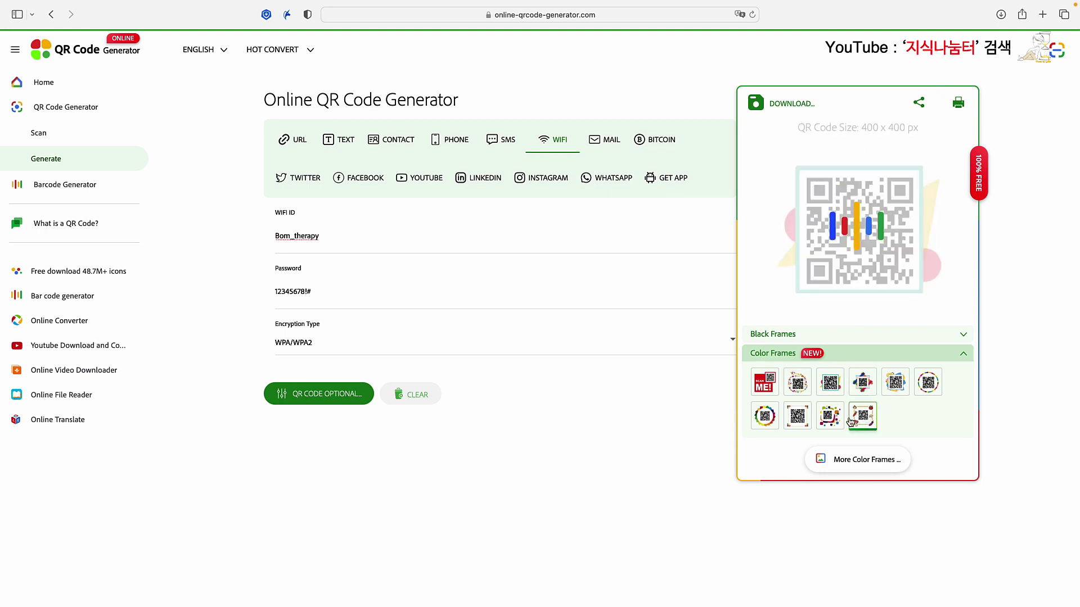
{"action": "left_click", "coordinate": [828, 419]}
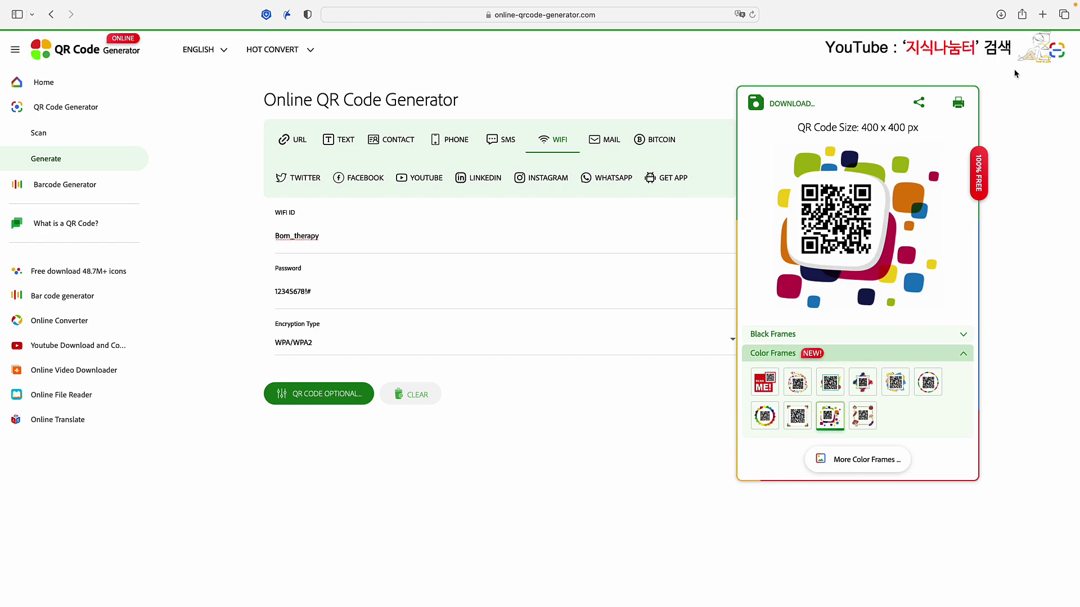
{"action": "left_click", "coordinate": [1043, 15]}
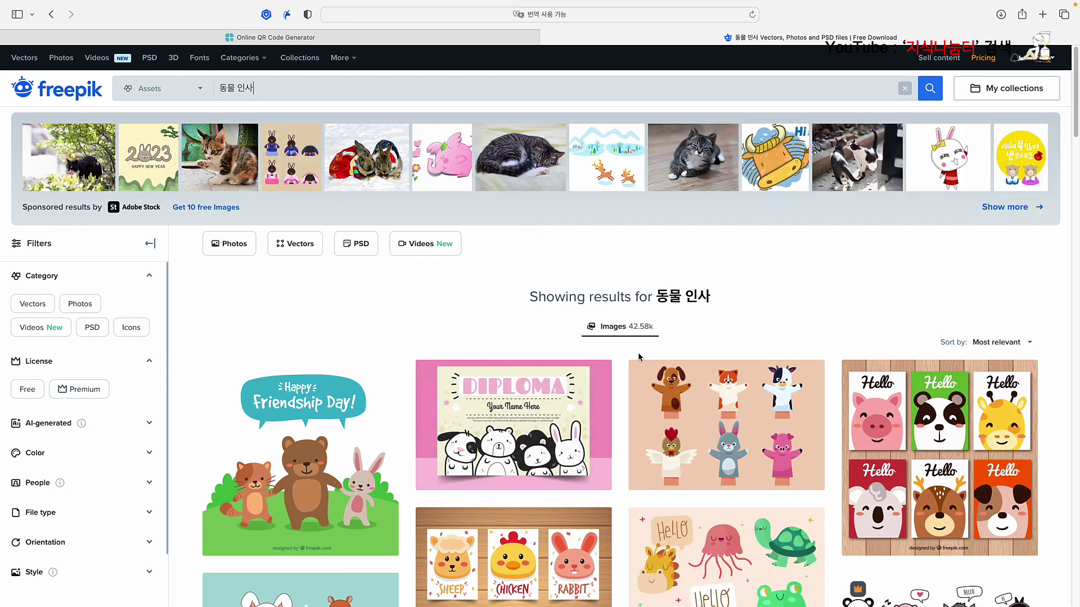
Step: Filter the 동물 인사 results to Free licence and scroll down to the Valentine animals card
{"action": "scroll", "coordinate": [637, 358], "scroll_direction": "down", "scroll_amount": 3}
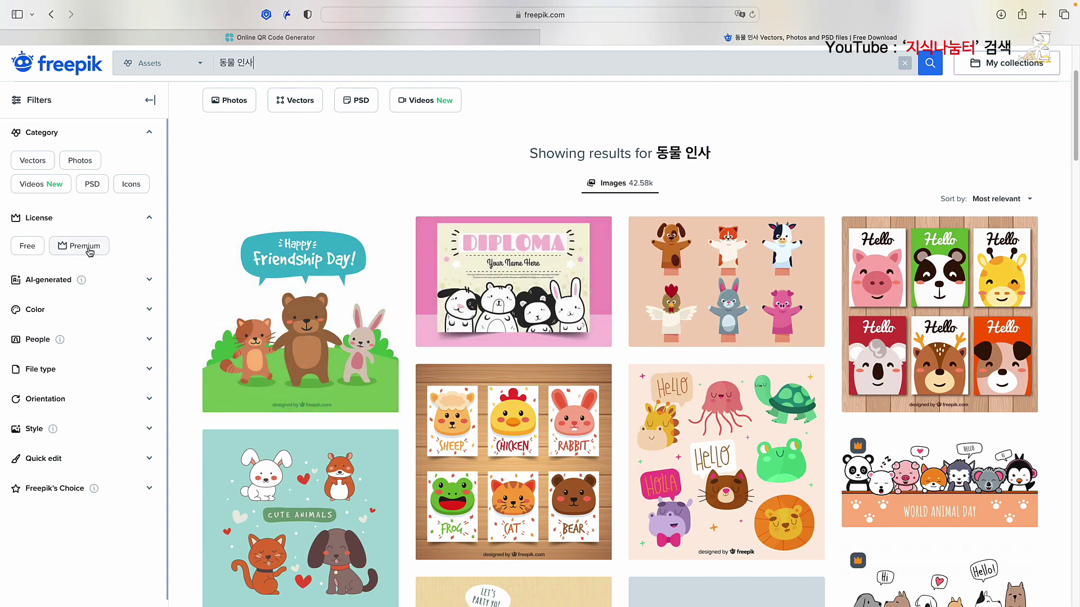
{"action": "scroll", "coordinate": [550, 362], "scroll_direction": "down", "scroll_amount": 1}
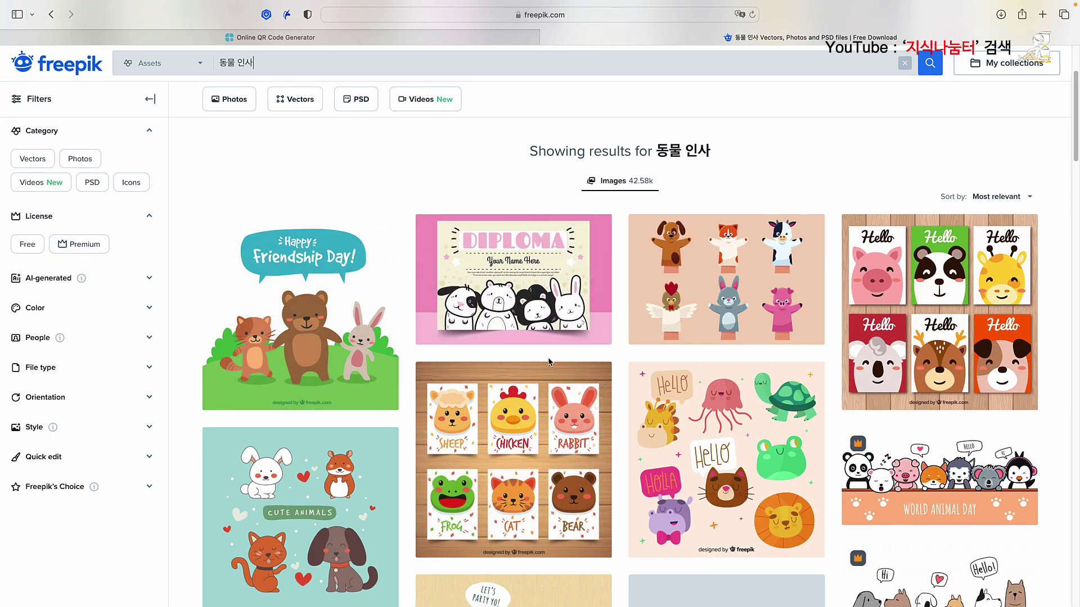
{"action": "scroll", "coordinate": [549, 362], "scroll_direction": "down", "scroll_amount": 3}
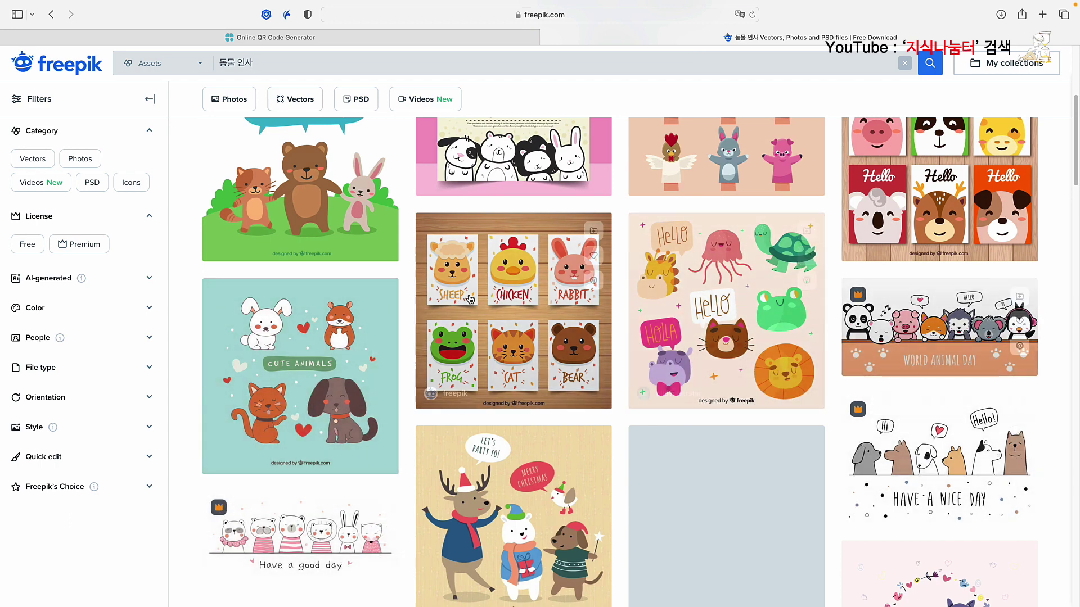
{"action": "left_click", "coordinate": [27, 246]}
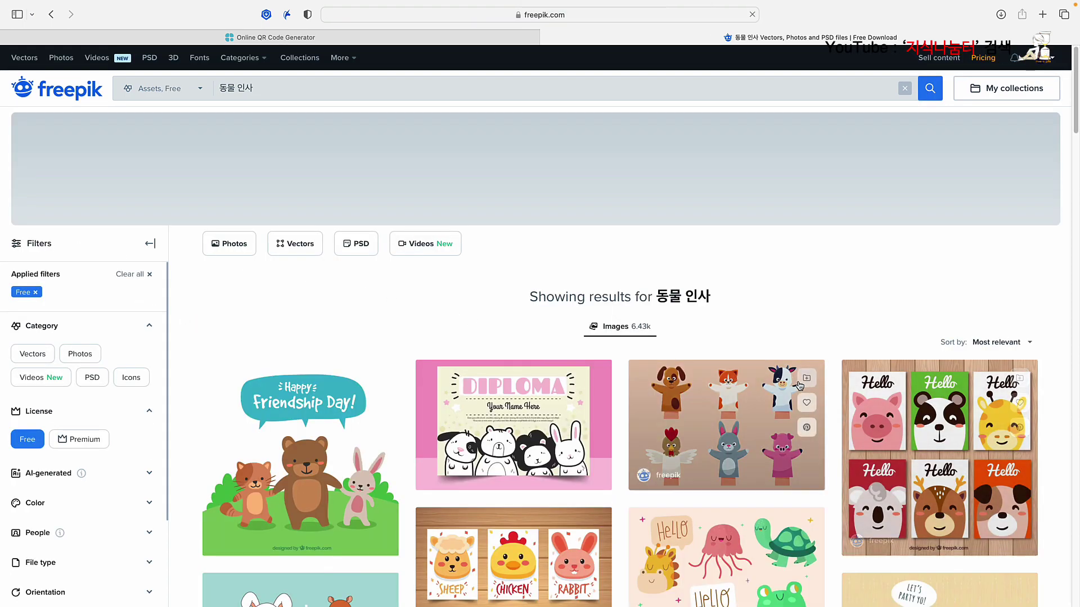
{"action": "scroll", "coordinate": [549, 340], "scroll_direction": "down", "scroll_amount": 3}
{"action": "scroll", "coordinate": [785, 376], "scroll_direction": "down", "scroll_amount": 7}
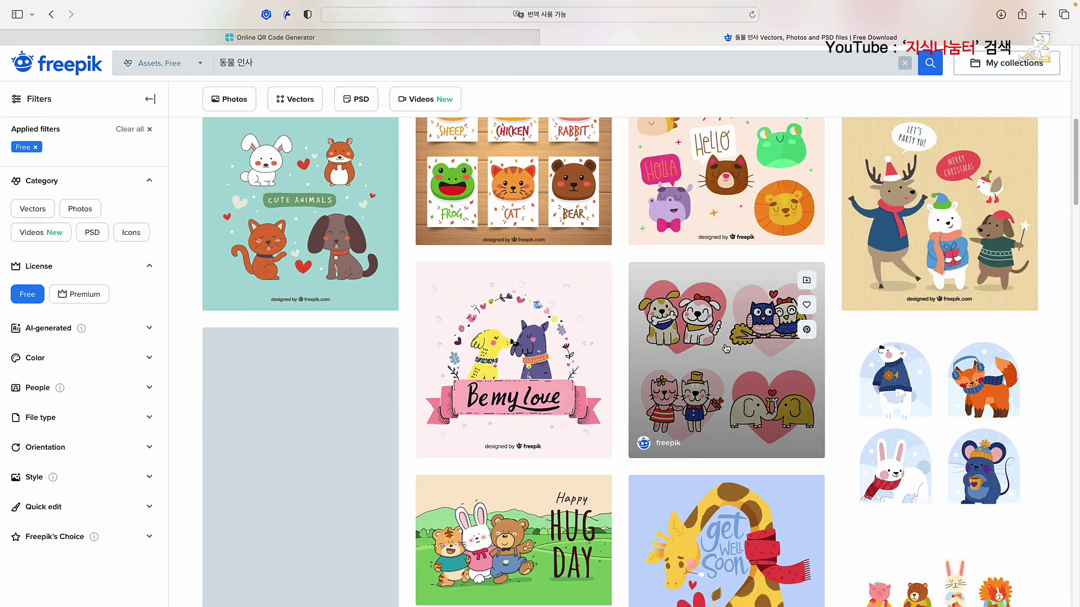
{"action": "scroll", "coordinate": [713, 328], "scroll_direction": "down", "scroll_amount": 10}
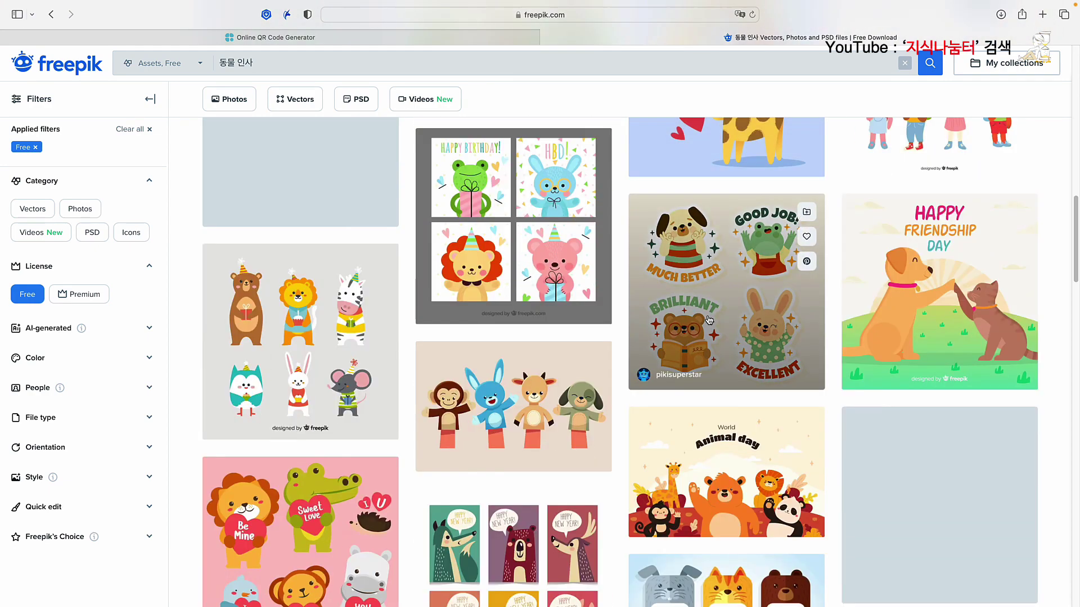
{"action": "scroll", "coordinate": [729, 296], "scroll_direction": "down", "scroll_amount": 2}
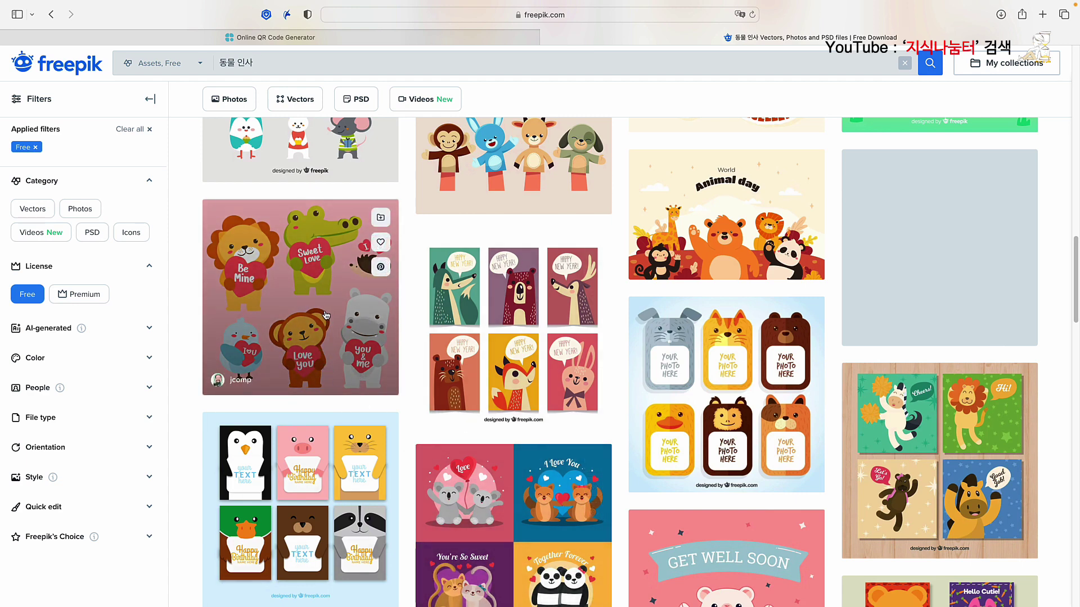
Step: Open the Valentine animals vector, follow its author, and take the free attribution-required download
{"action": "left_click", "coordinate": [299, 298]}
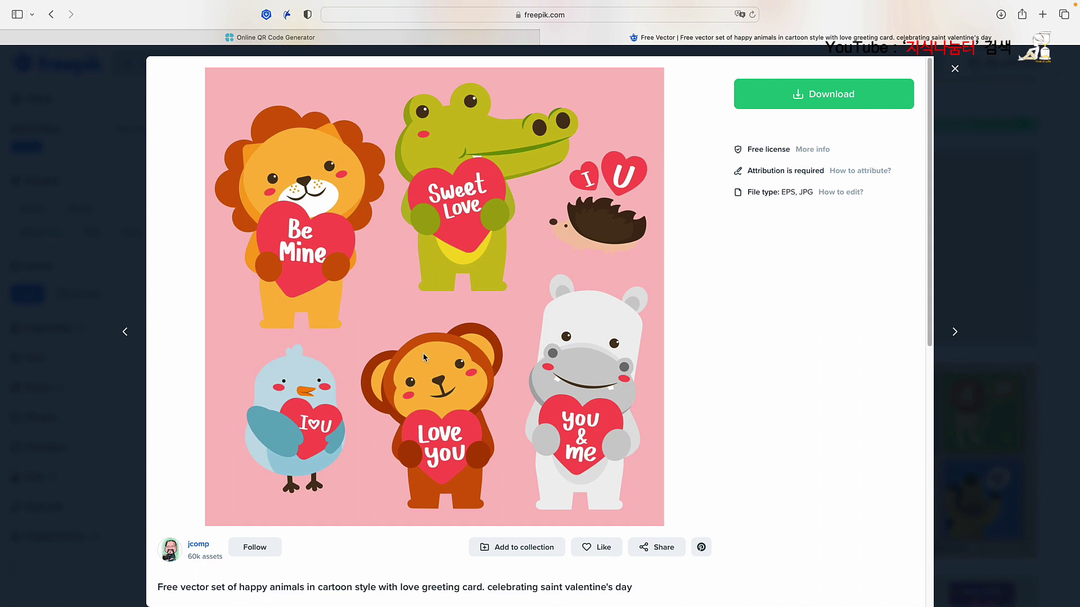
{"action": "left_click", "coordinate": [254, 548]}
{"action": "left_click", "coordinate": [819, 100]}
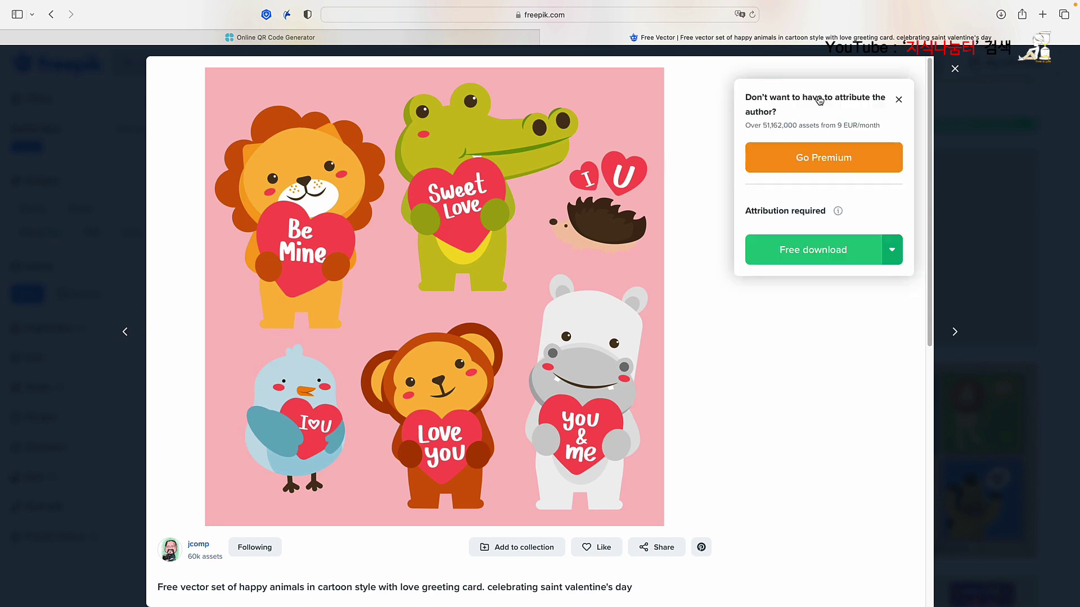
{"action": "left_click", "coordinate": [812, 254]}
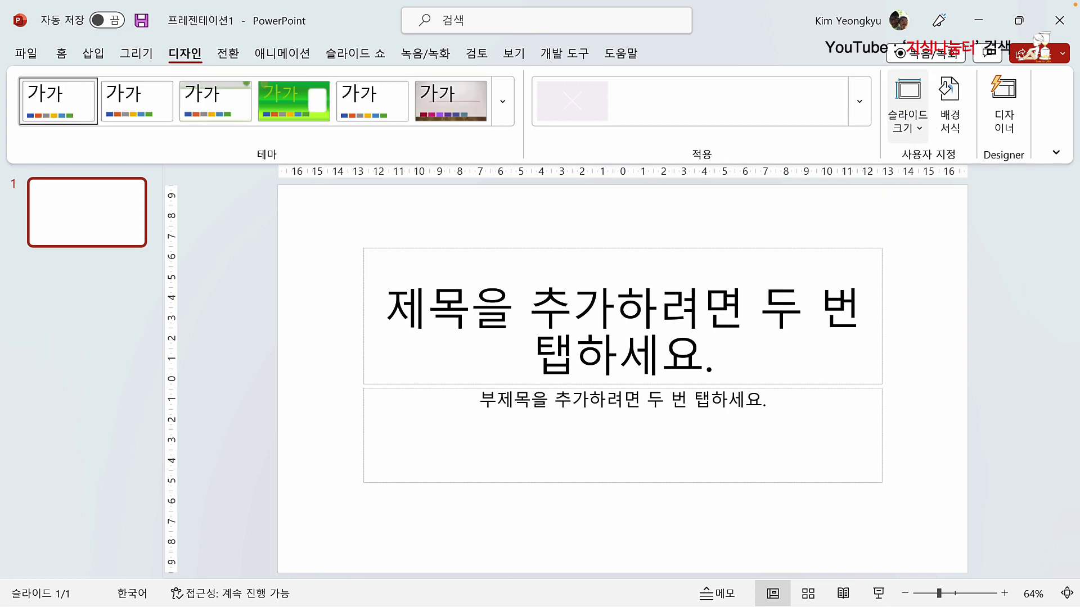
Step: Set a custom slide size of A4 Paper (210x297mm) landscape and maximize the content
{"action": "left_click", "coordinate": [919, 128]}
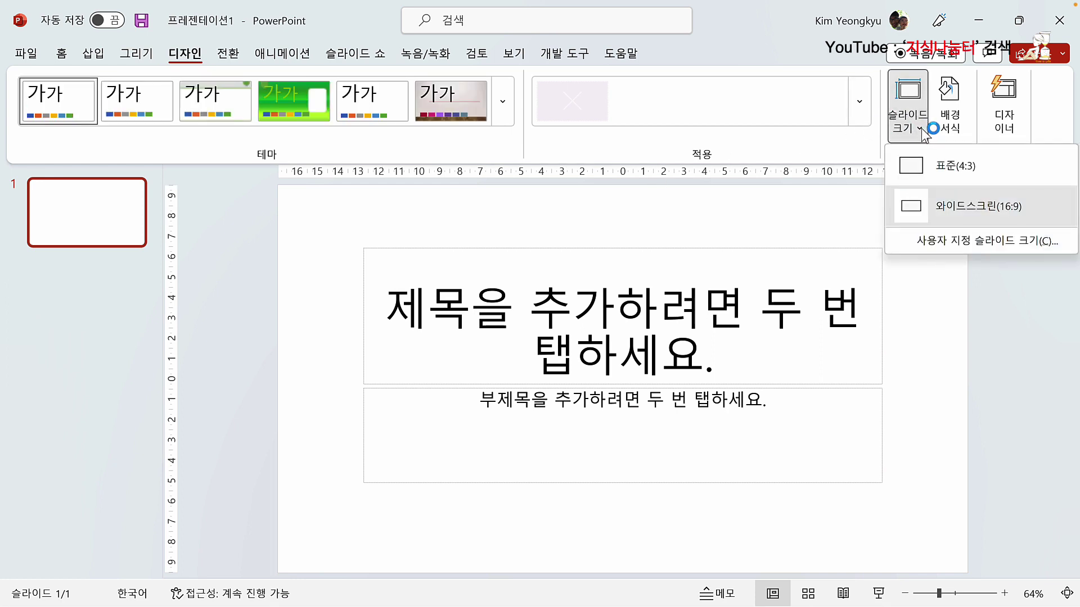
{"action": "left_click", "coordinate": [950, 242]}
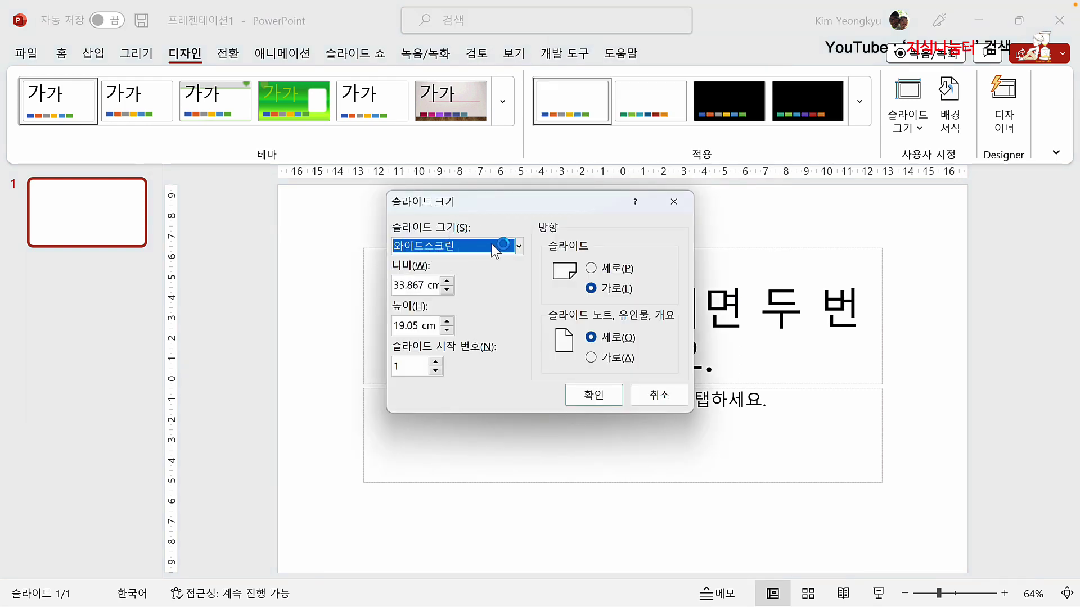
{"action": "left_click", "coordinate": [517, 247]}
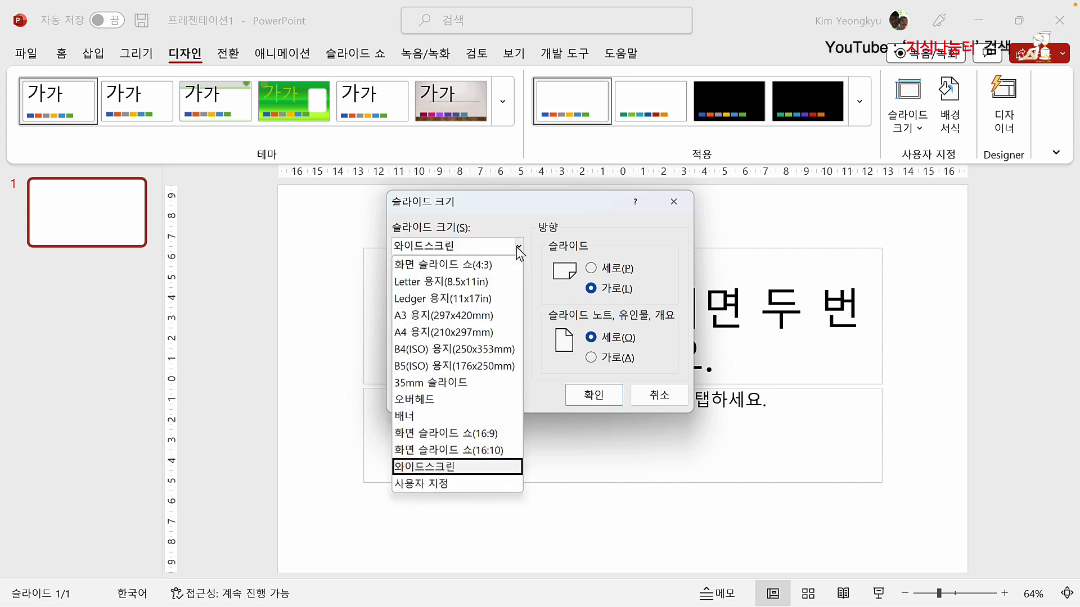
{"action": "left_click", "coordinate": [441, 332]}
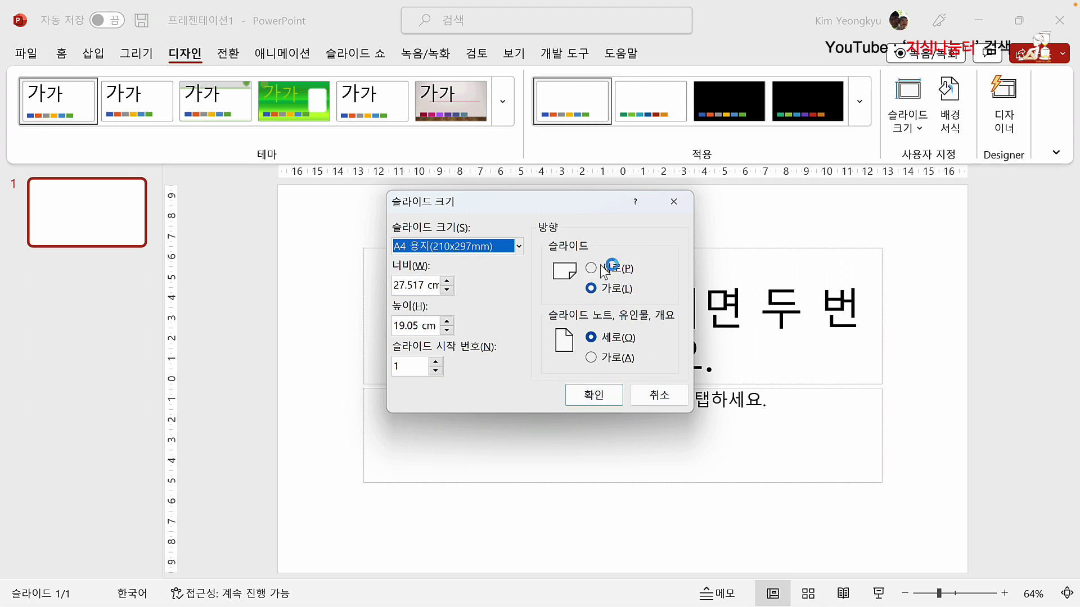
{"action": "left_click", "coordinate": [595, 392]}
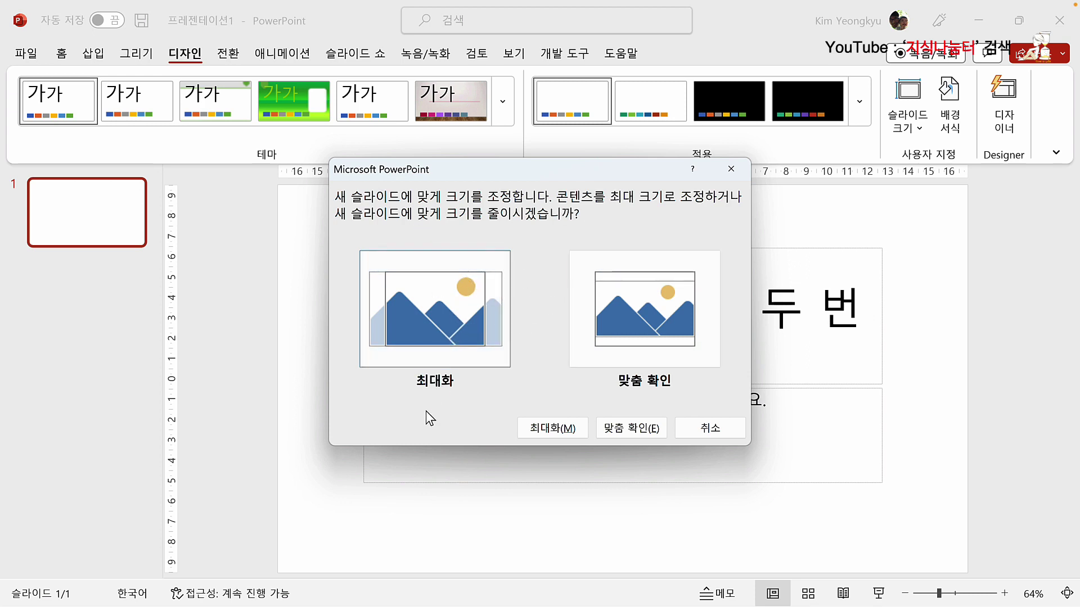
{"action": "left_click", "coordinate": [547, 430]}
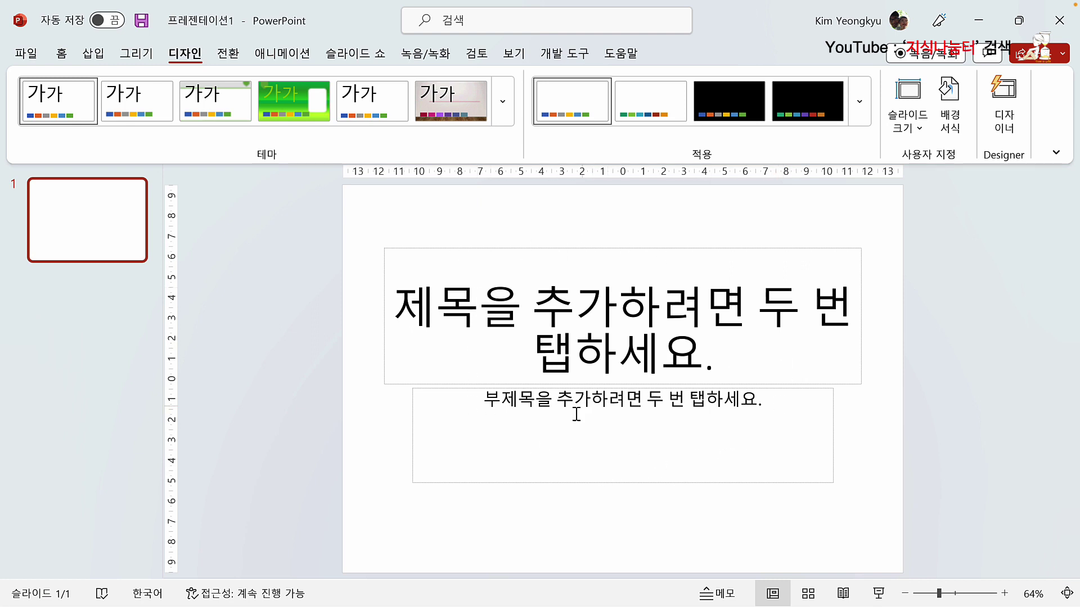
Step: Apply the Blank (빈 화면) layout to the A4 slide
{"action": "left_click", "coordinate": [63, 56]}
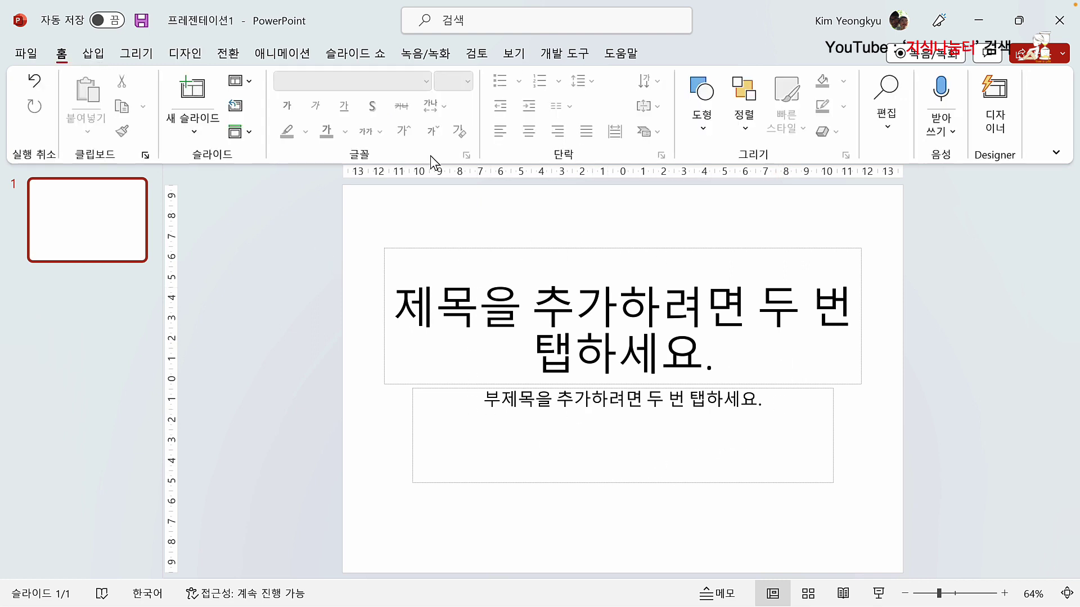
{"action": "left_click", "coordinate": [240, 81]}
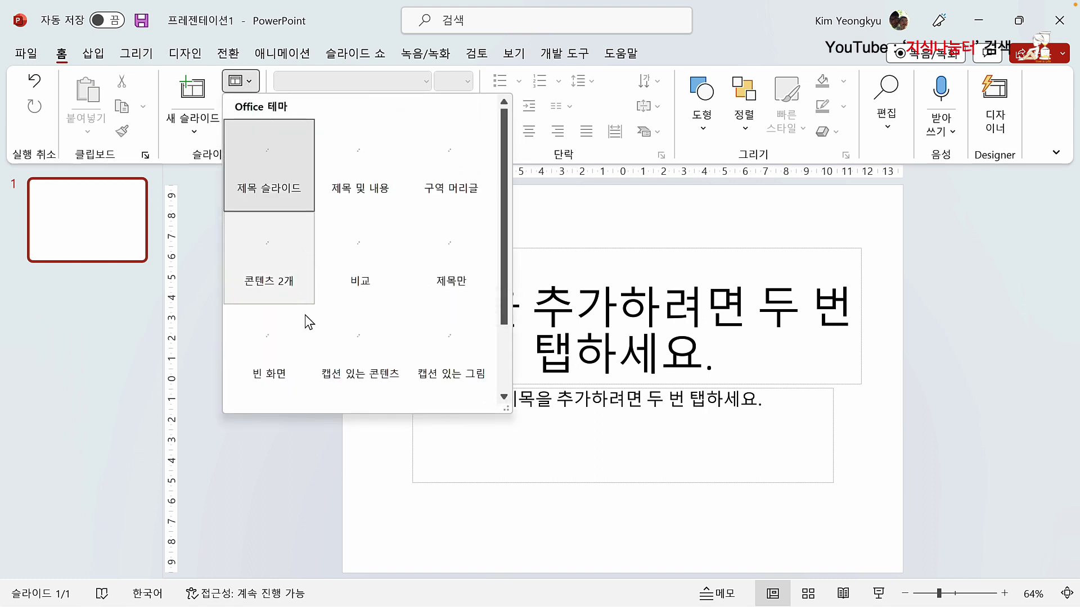
{"action": "left_click", "coordinate": [292, 332]}
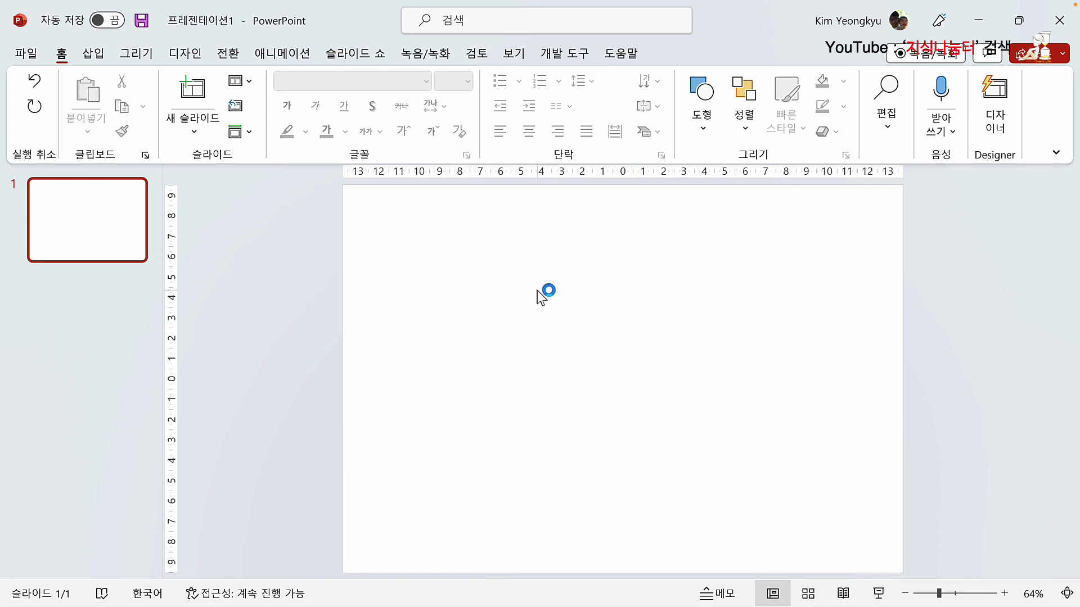
{"action": "left_click", "coordinate": [93, 53]}
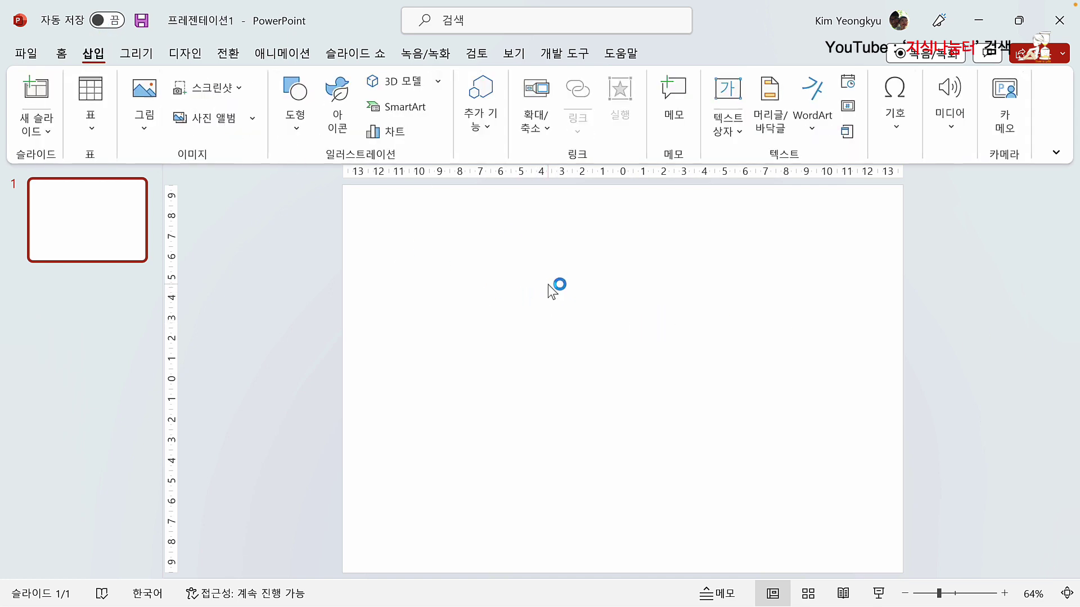
Step: Insert NetQR.png from this device and move it against the slide's right edge
{"action": "left_click", "coordinate": [147, 130]}
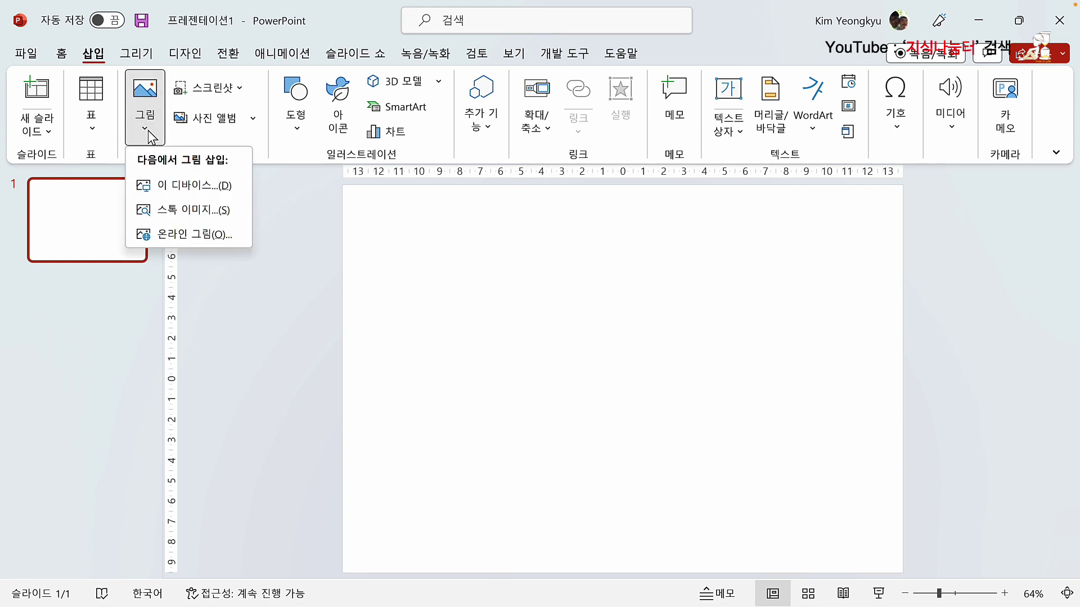
{"action": "left_click", "coordinate": [191, 189]}
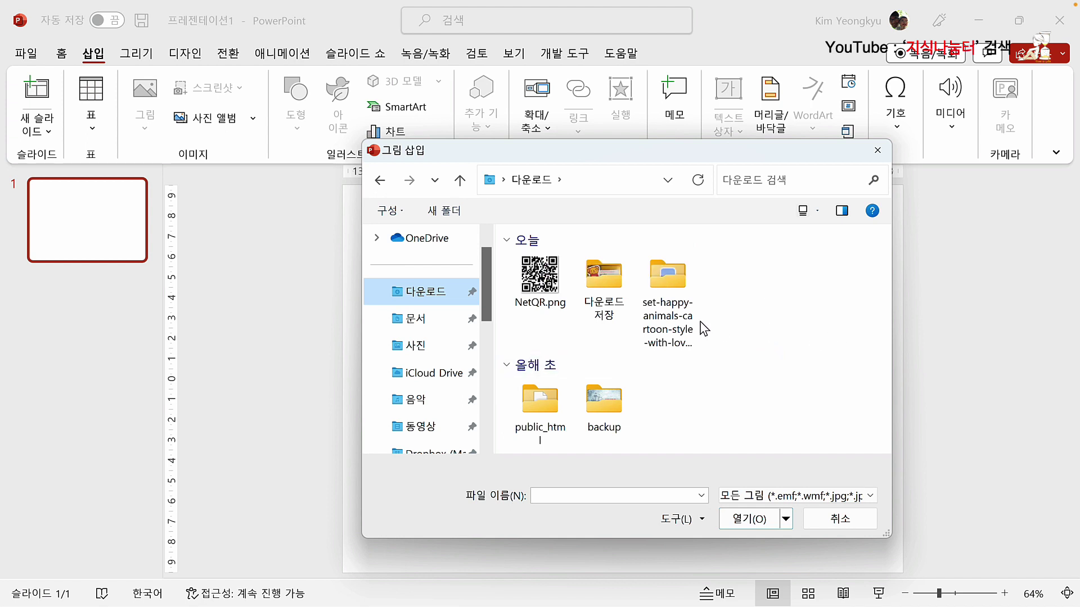
{"action": "left_click", "coordinate": [537, 287]}
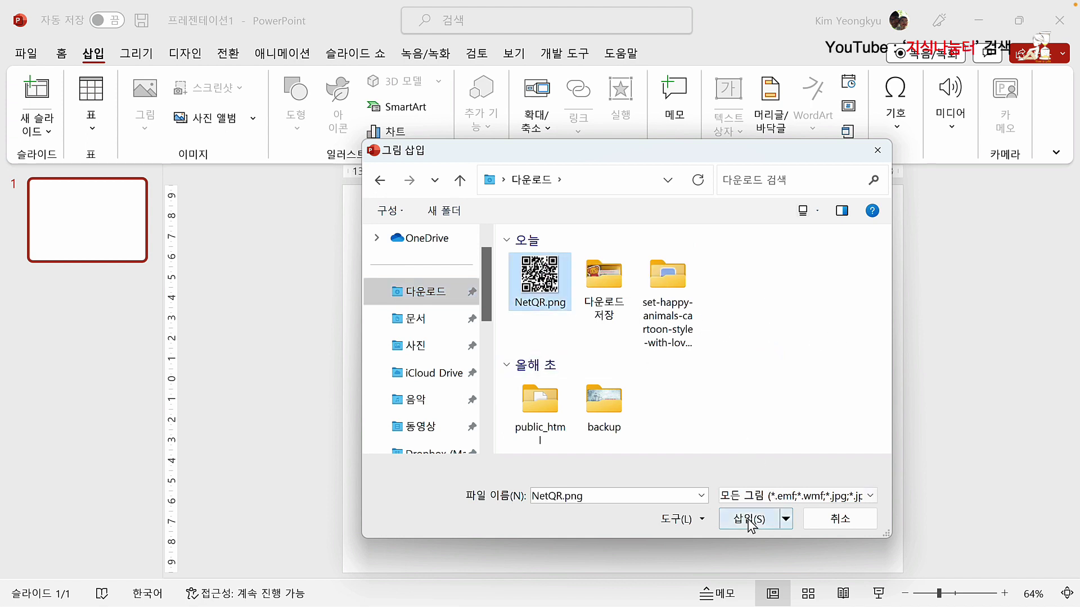
{"action": "key", "text": "Return"}
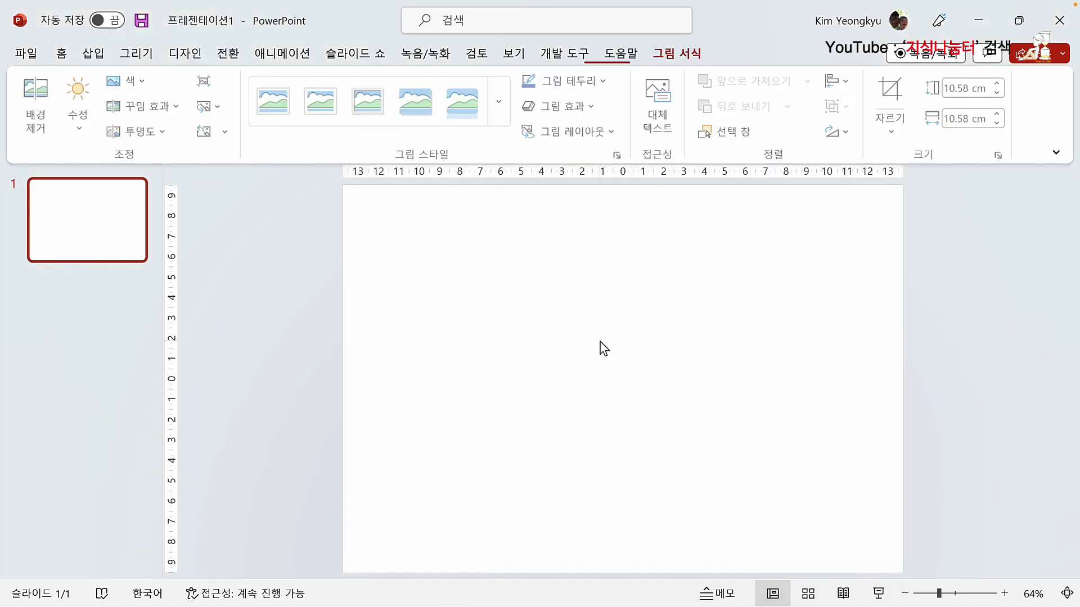
{"action": "left_click_drag", "start_coordinate": [585, 346], "coordinate": [877, 287]}
{"action": "left_click", "coordinate": [566, 319]}
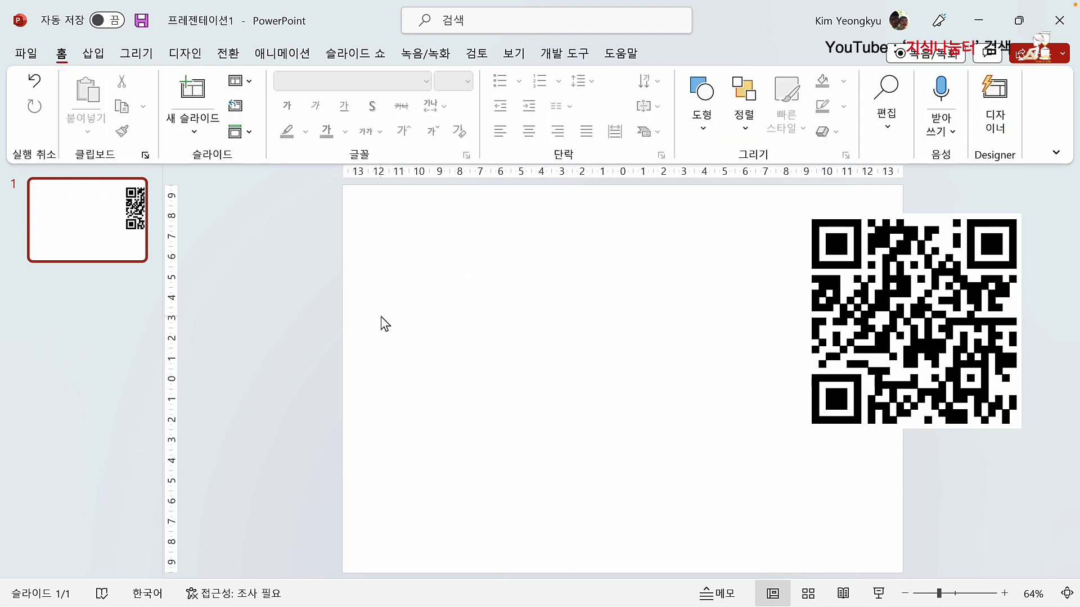
{"action": "left_click", "coordinate": [94, 54]}
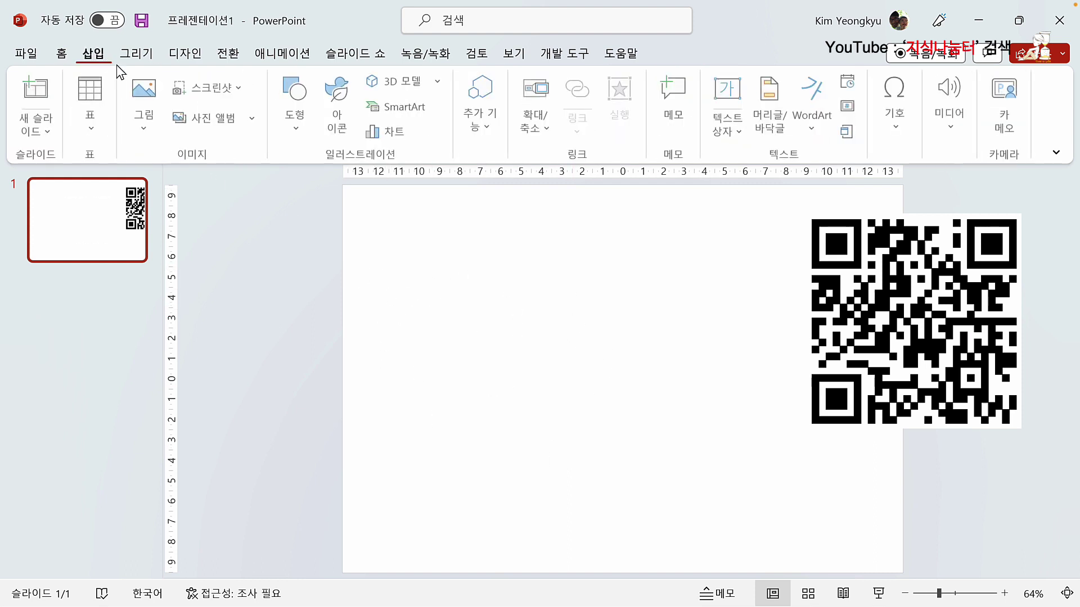
Step: Insert Love-Animal-1.jpg from the downloaded happy animals folder and align it with the slide's left edge
{"action": "left_click", "coordinate": [143, 123]}
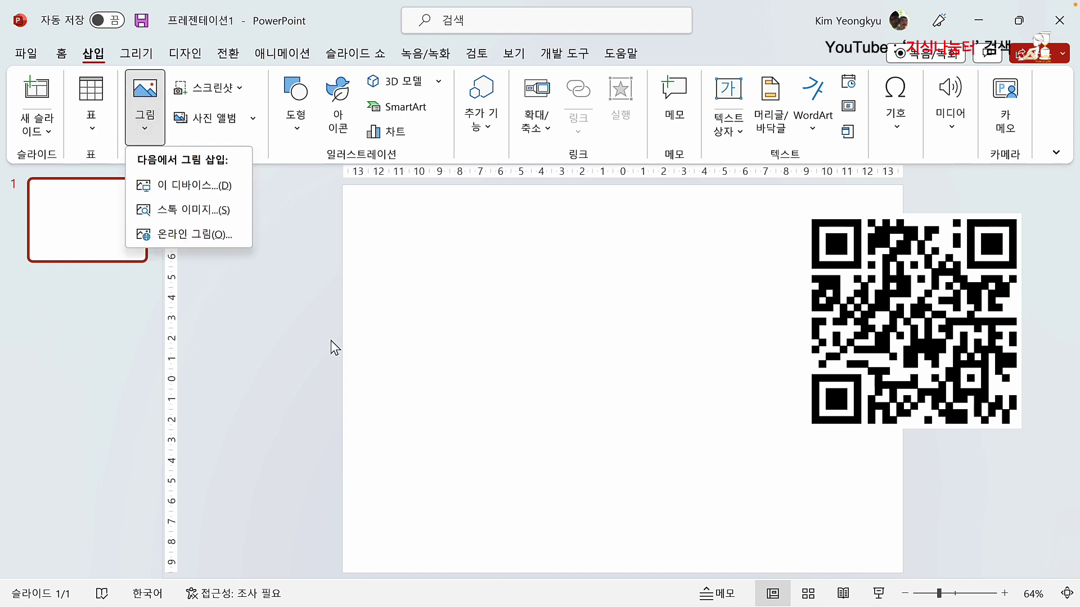
{"action": "left_click", "coordinate": [203, 190]}
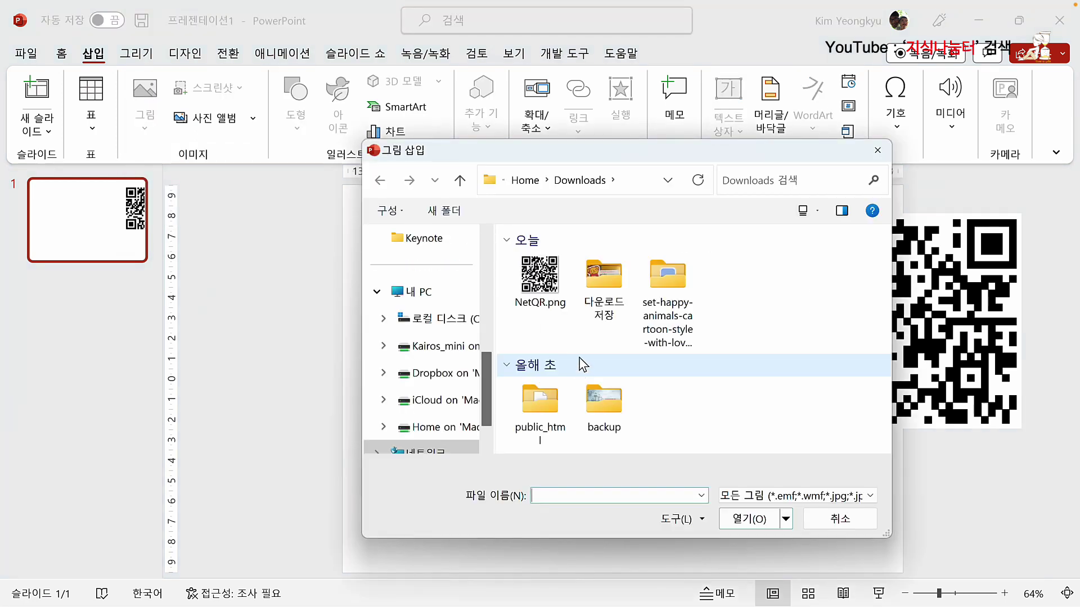
{"action": "double_click", "coordinate": [667, 280]}
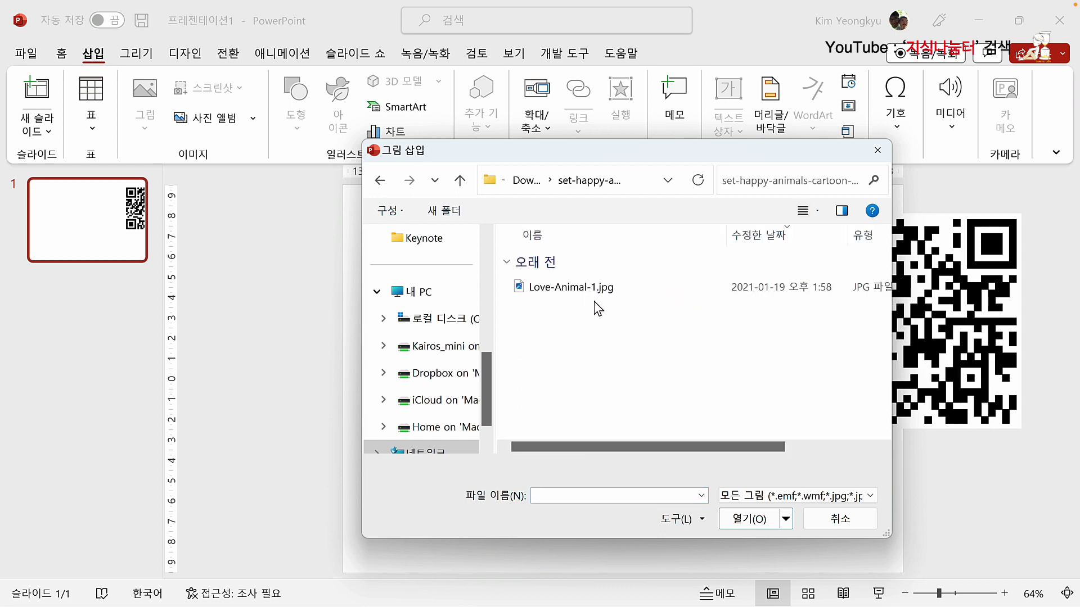
{"action": "left_click", "coordinate": [538, 290]}
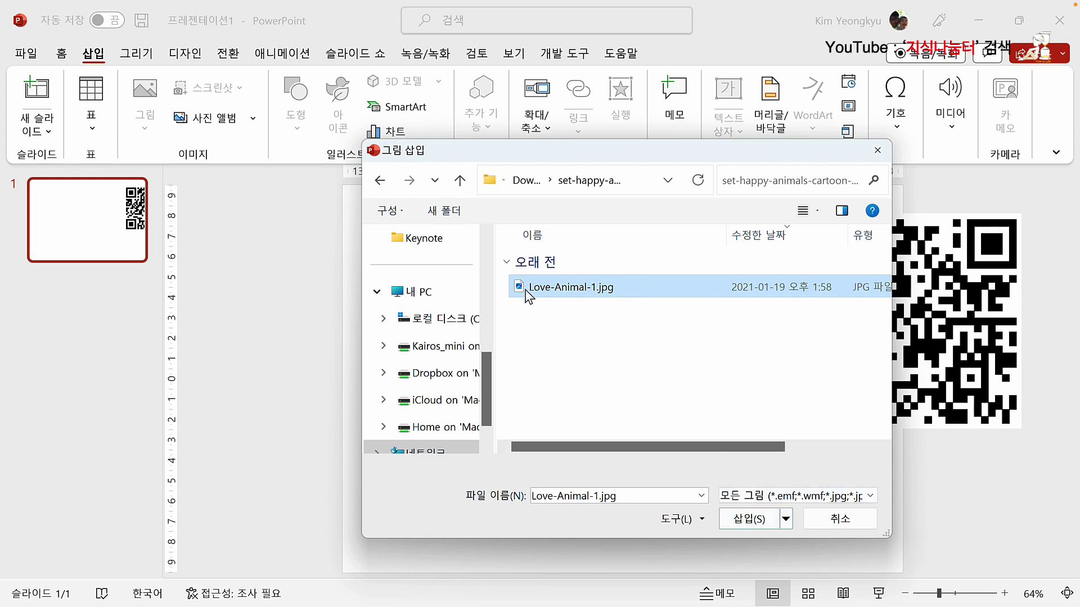
{"action": "left_click", "coordinate": [818, 212]}
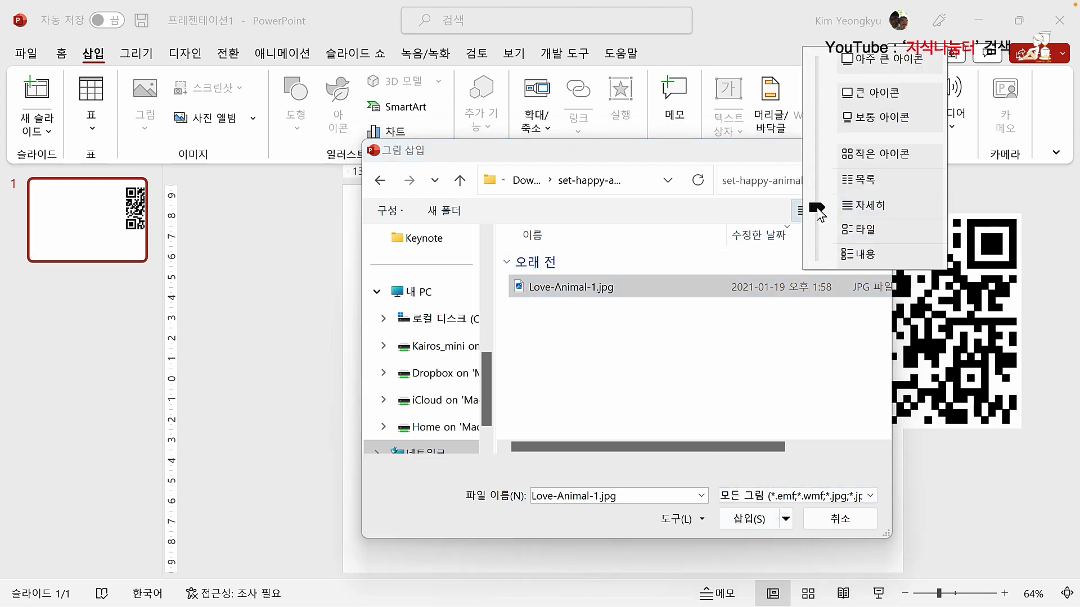
{"action": "left_click", "coordinate": [858, 120]}
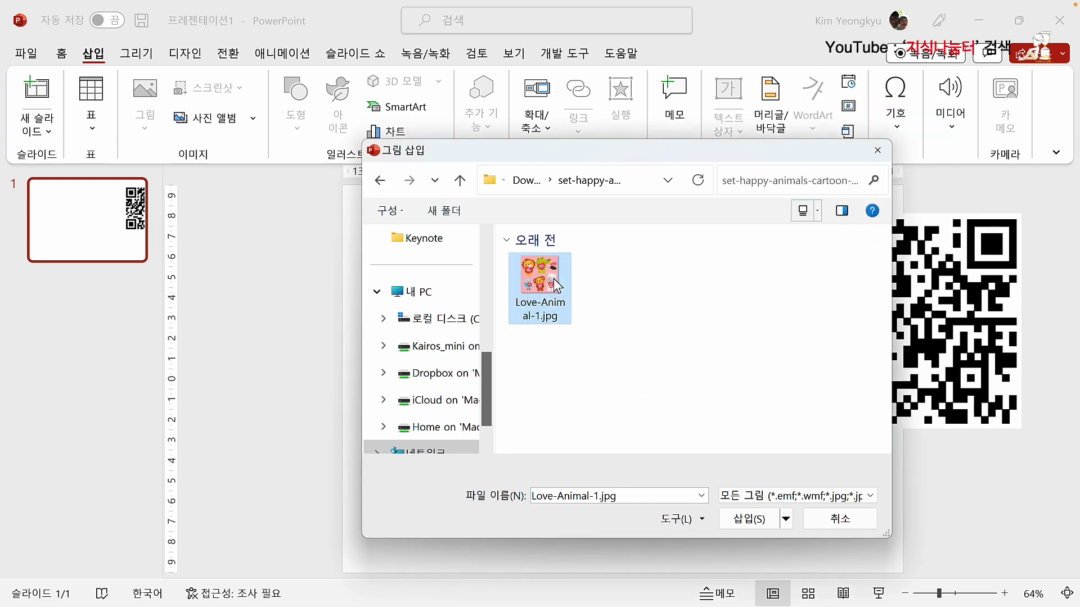
{"action": "left_click", "coordinate": [748, 518]}
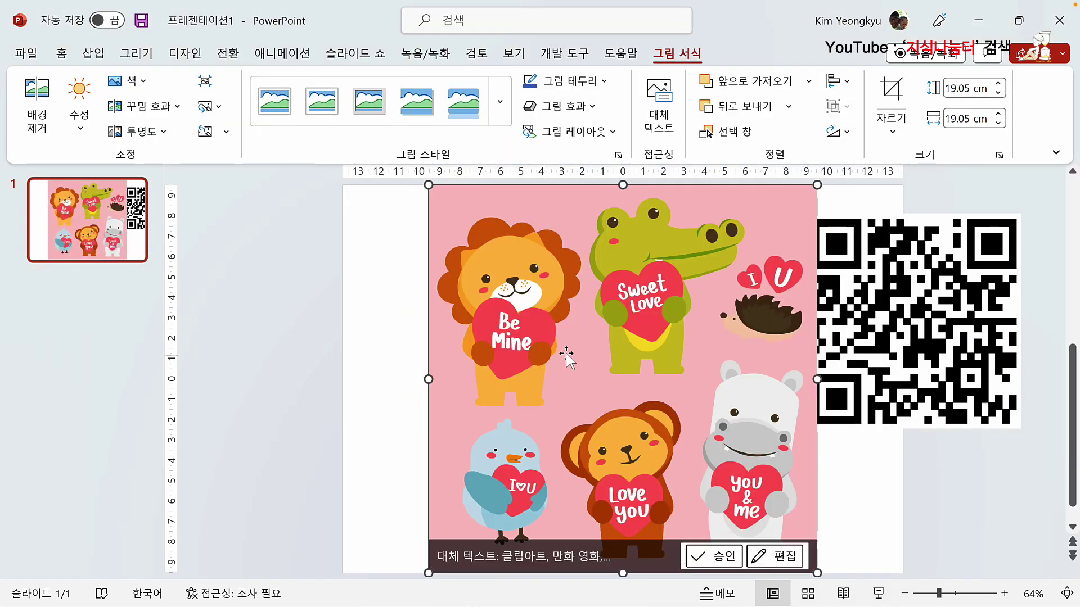
{"action": "left_click_drag", "start_coordinate": [550, 352], "coordinate": [487, 353]}
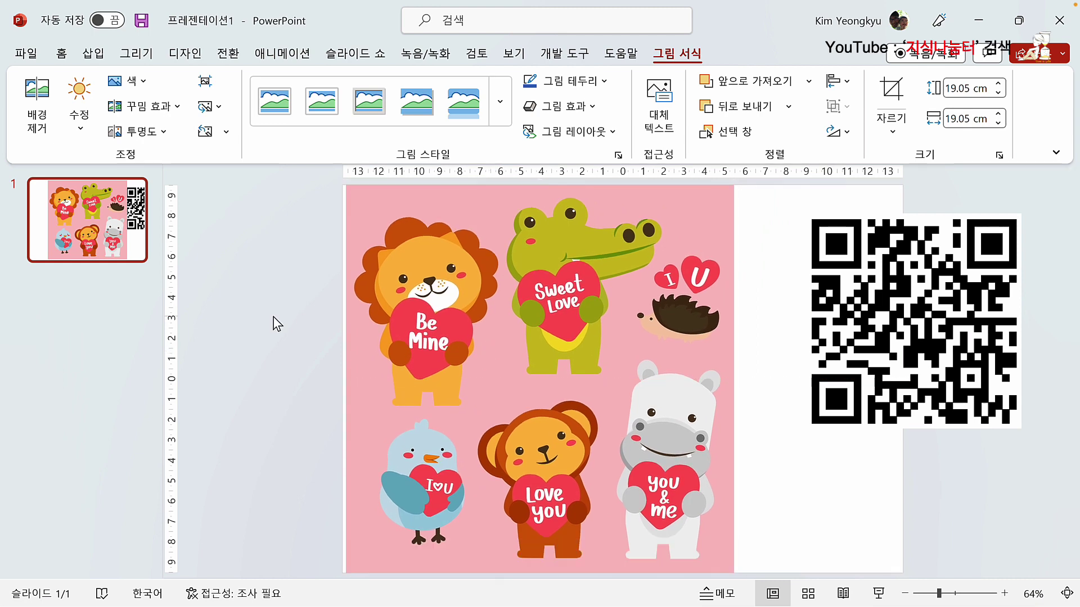
{"action": "left_click", "coordinate": [295, 322]}
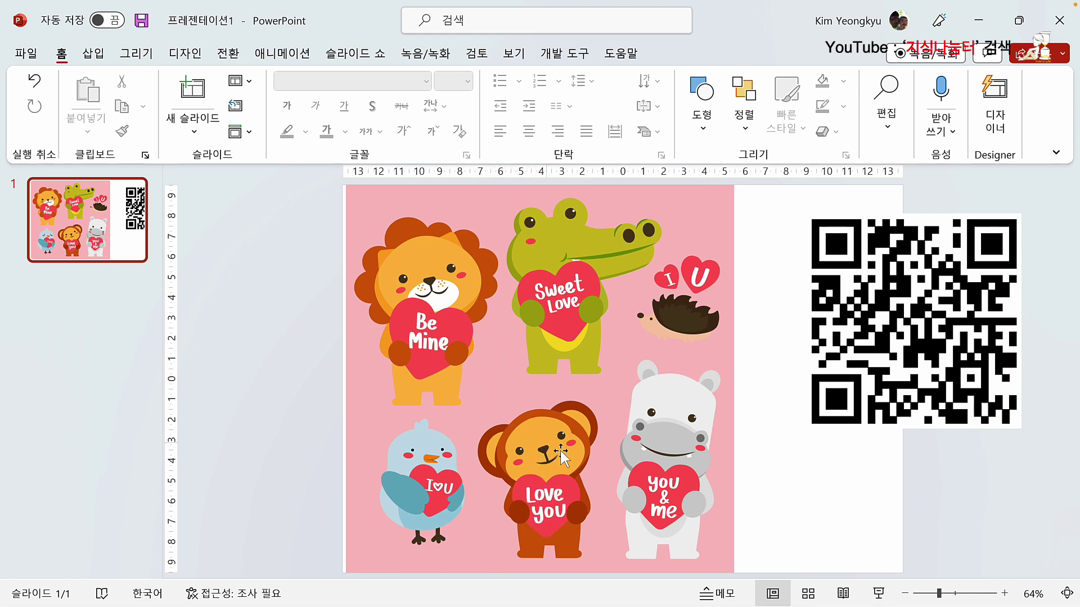
Step: Make the animal sticker picture's pink background transparent so the six animals sit on white
{"action": "left_click", "coordinate": [506, 394]}
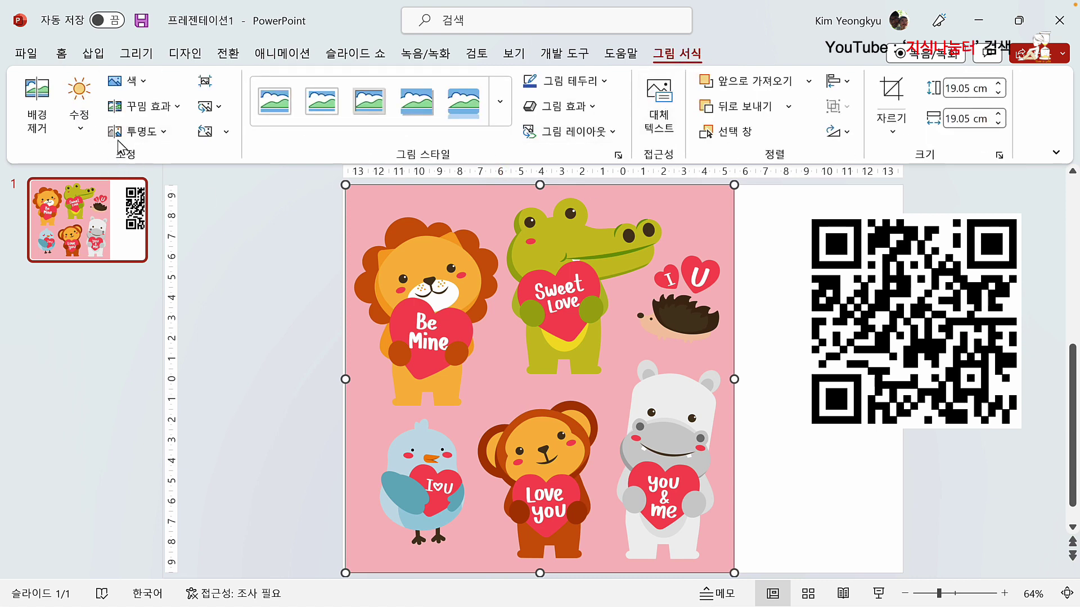
{"action": "left_click", "coordinate": [145, 81]}
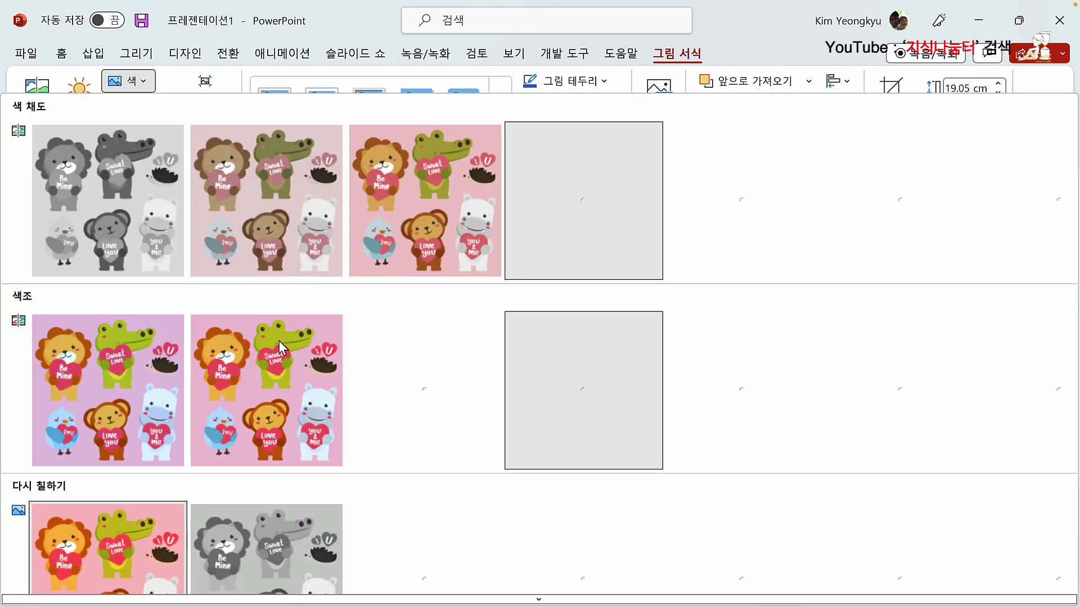
{"action": "scroll", "coordinate": [284, 360], "scroll_direction": "down", "scroll_amount": 6}
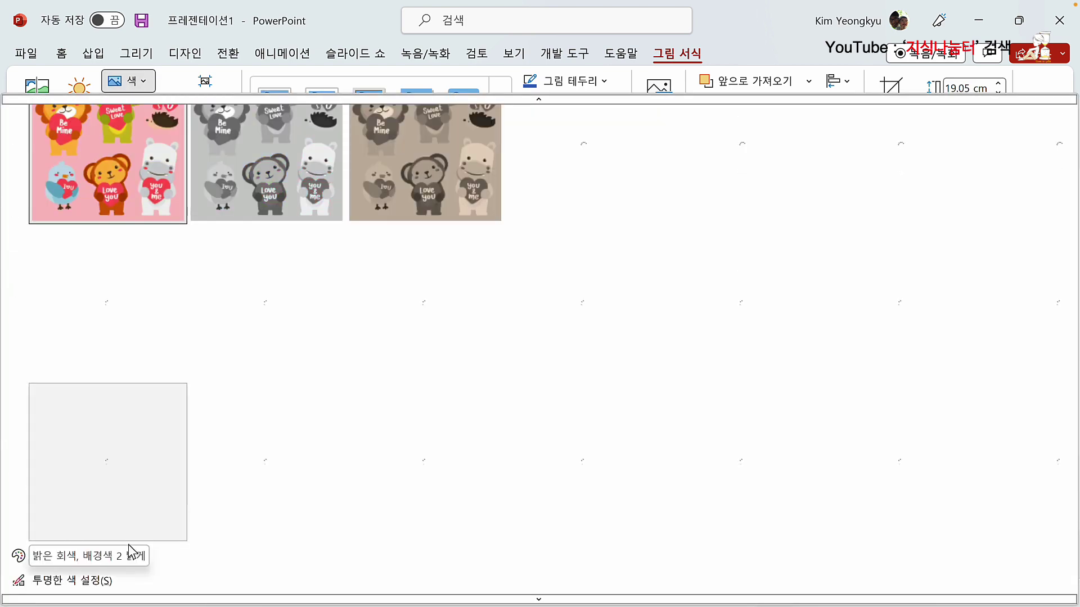
{"action": "left_click", "coordinate": [94, 582]}
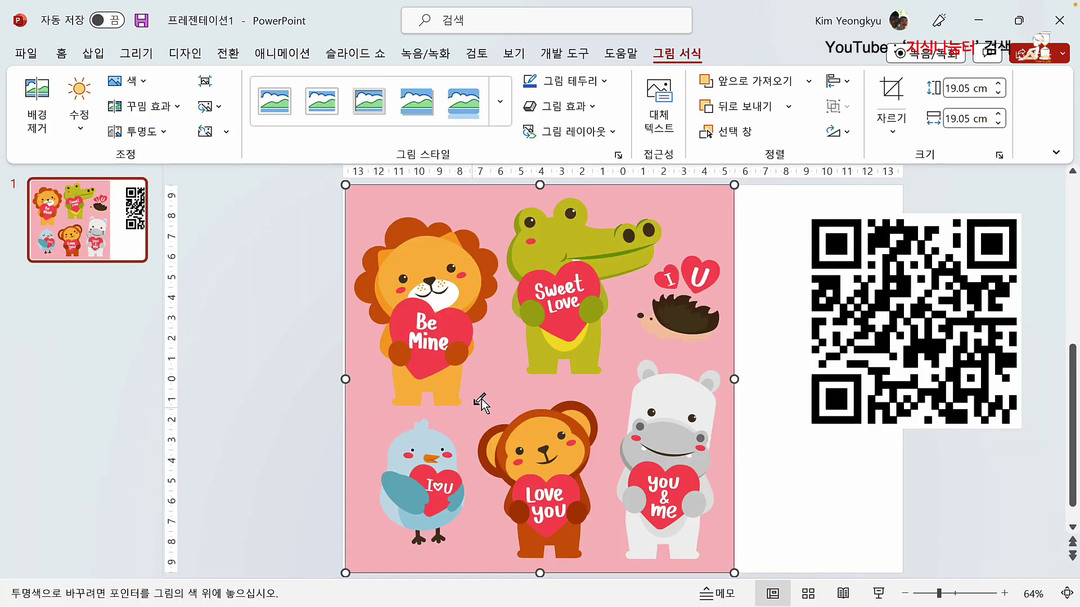
{"action": "left_click", "coordinate": [496, 367]}
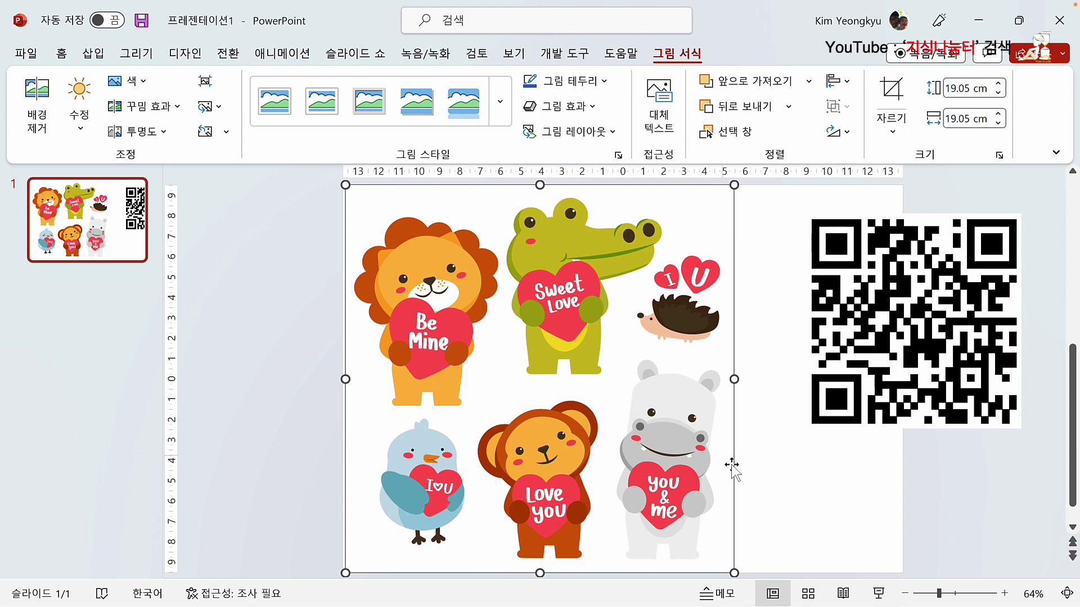
{"action": "left_click", "coordinate": [768, 474]}
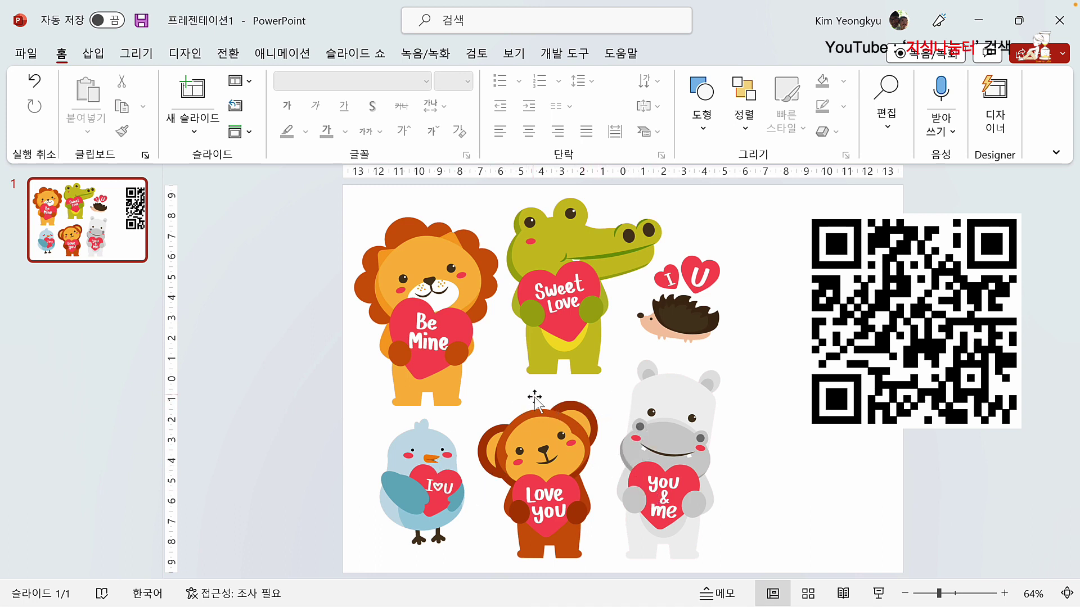
Step: Draw a closed freeform outline around the 'Love you' monkey on the animal picture
{"action": "left_click", "coordinate": [96, 55]}
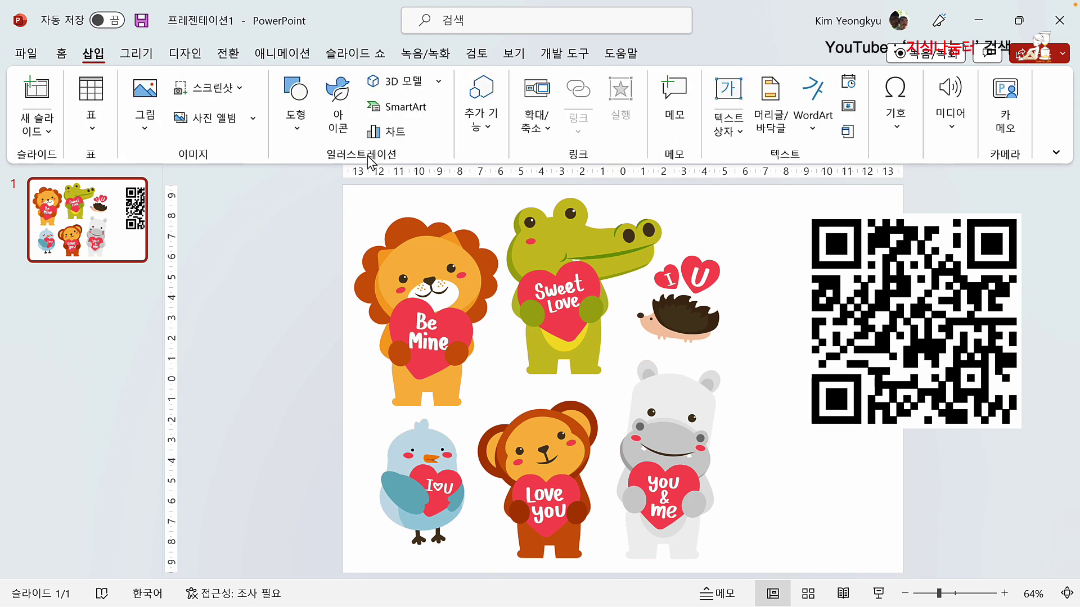
{"action": "left_click", "coordinate": [293, 128]}
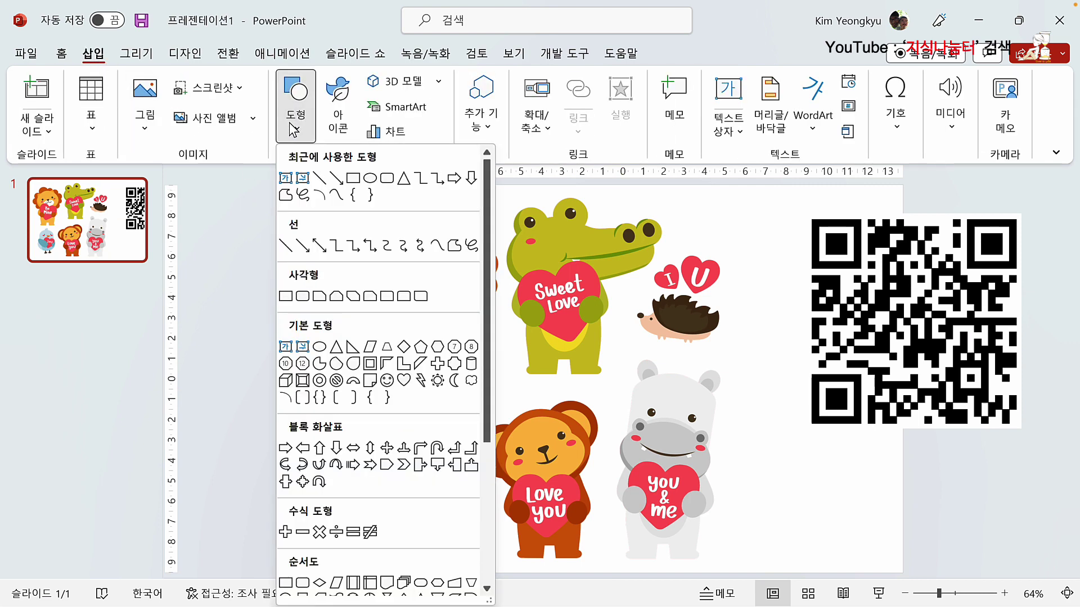
{"action": "left_click", "coordinate": [456, 246]}
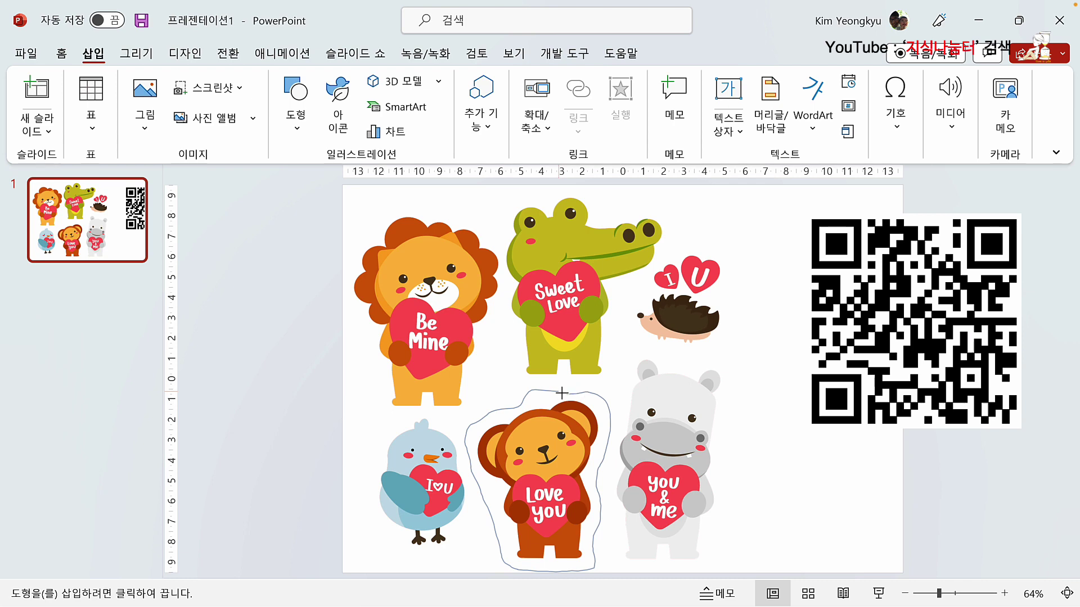
{"action": "left_click_drag", "start_coordinate": [562, 393], "coordinate": [557, 391]}
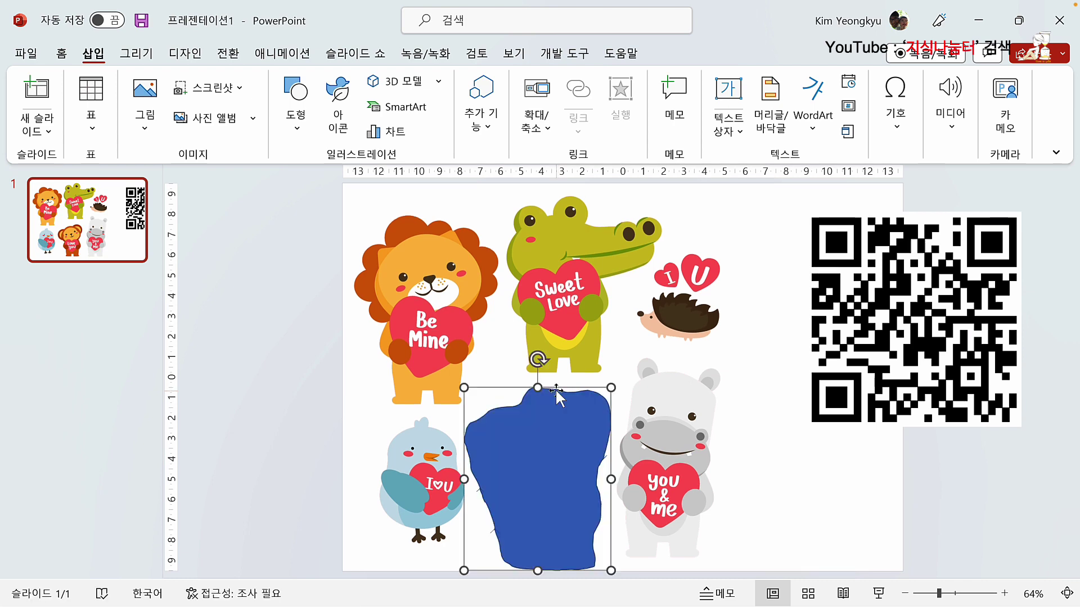
Step: Intersect the animal picture with the outline so only the monkey remains
{"action": "left_click", "coordinate": [301, 350]}
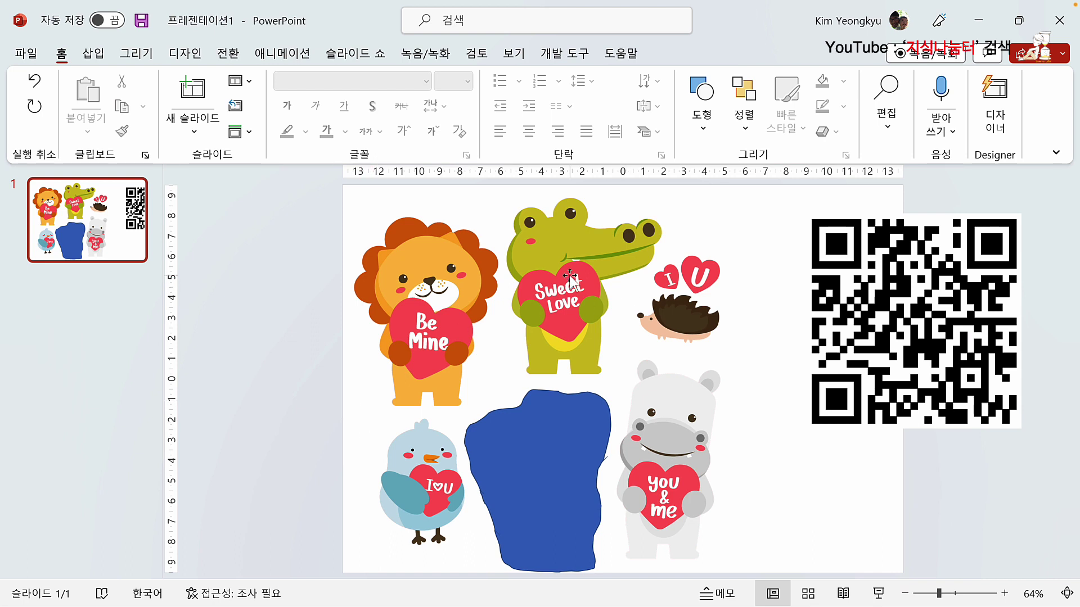
{"action": "left_click", "coordinate": [354, 382]}
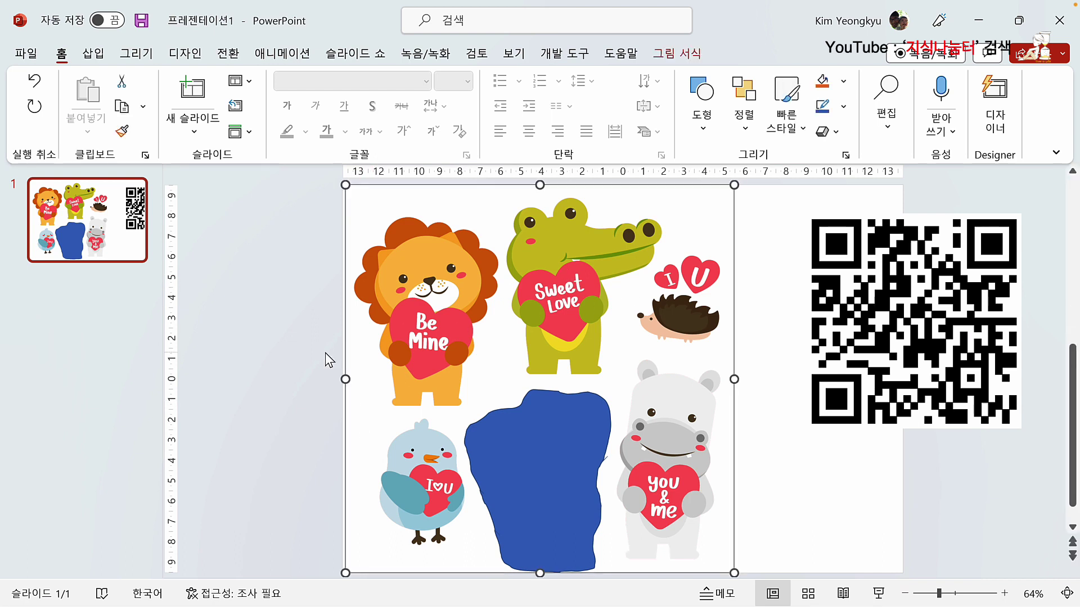
{"action": "left_click", "coordinate": [530, 481], "text": "shift"}
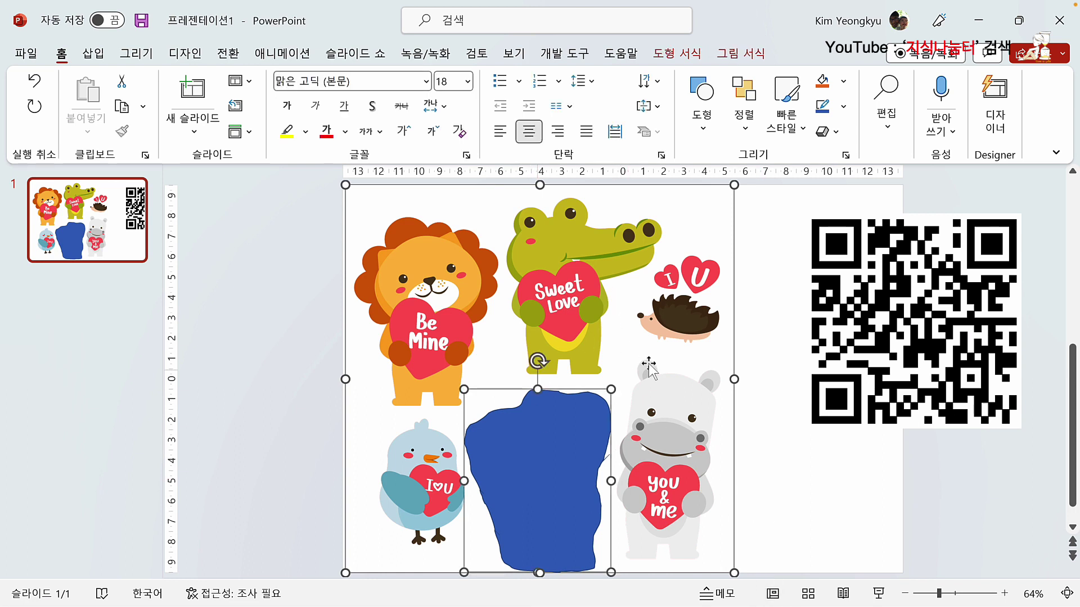
{"action": "left_click", "coordinate": [673, 59]}
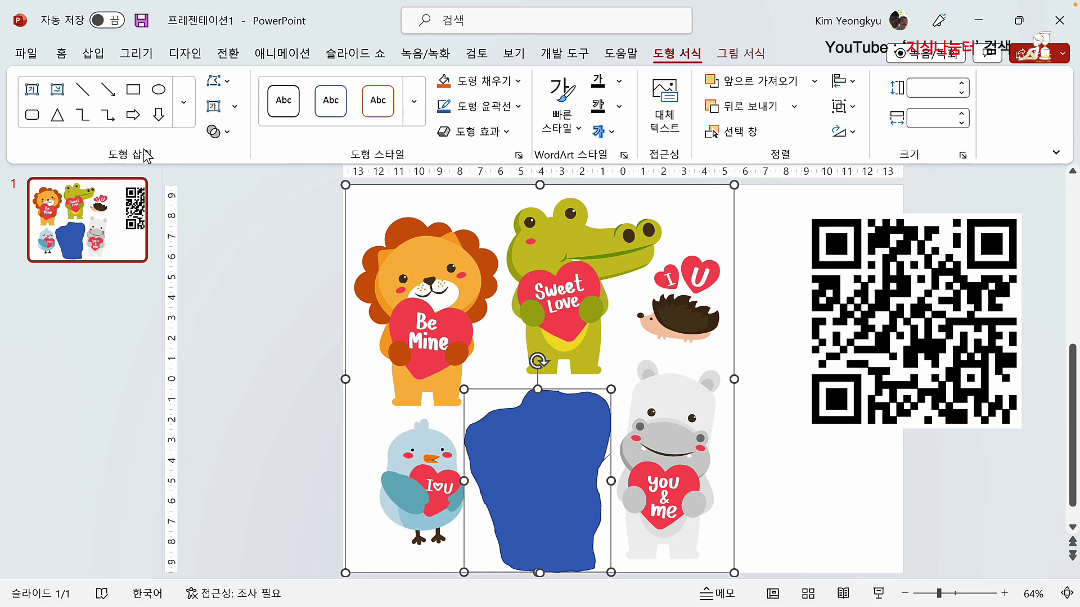
{"action": "left_click", "coordinate": [220, 133]}
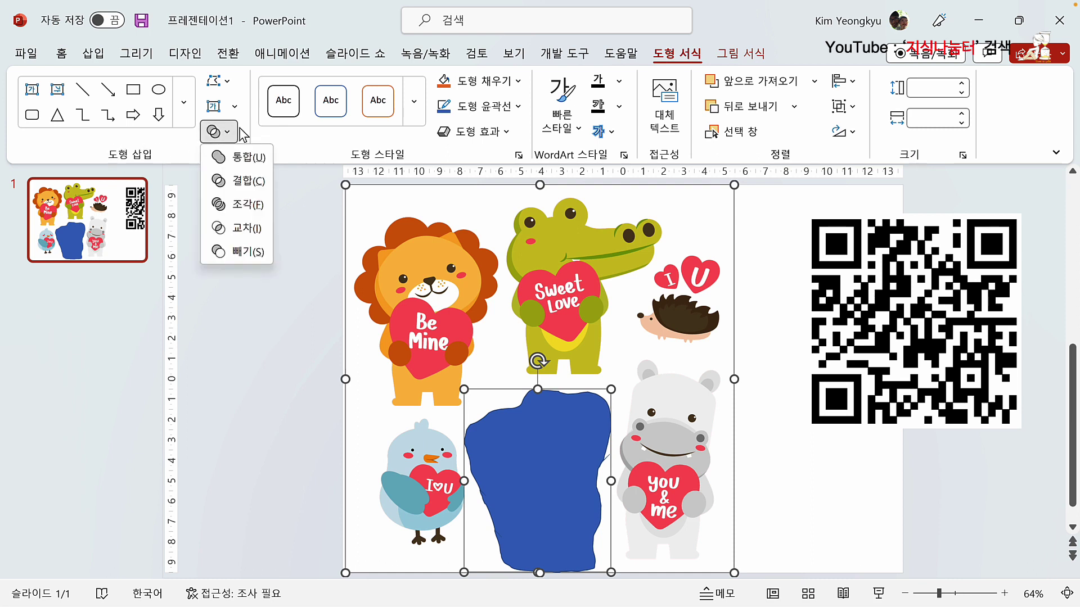
{"action": "left_click", "coordinate": [231, 228]}
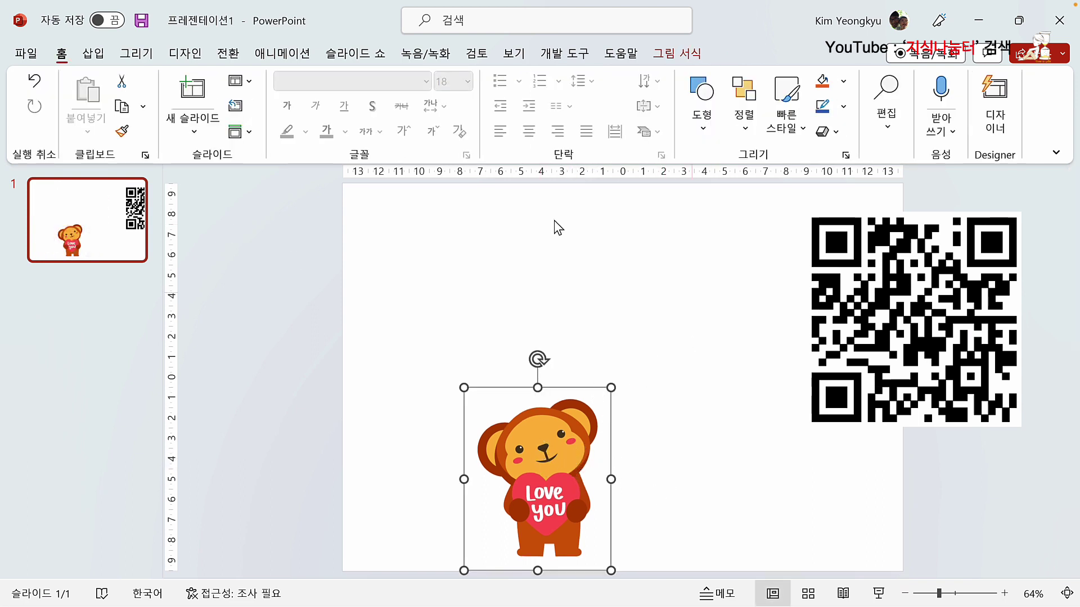
Step: Move the cut-out monkey to the slide's left and enlarge it level with the QR code
{"action": "left_click", "coordinate": [377, 372]}
{"action": "left_click_drag", "start_coordinate": [536, 440], "coordinate": [467, 343]}
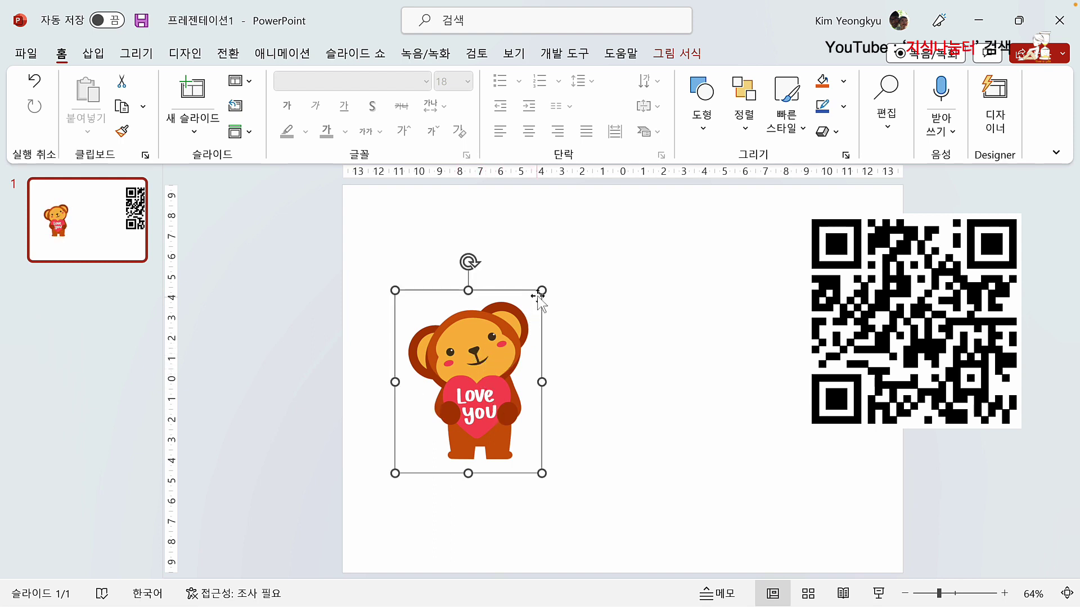
{"action": "left_click_drag", "start_coordinate": [541, 292], "coordinate": [503, 324]}
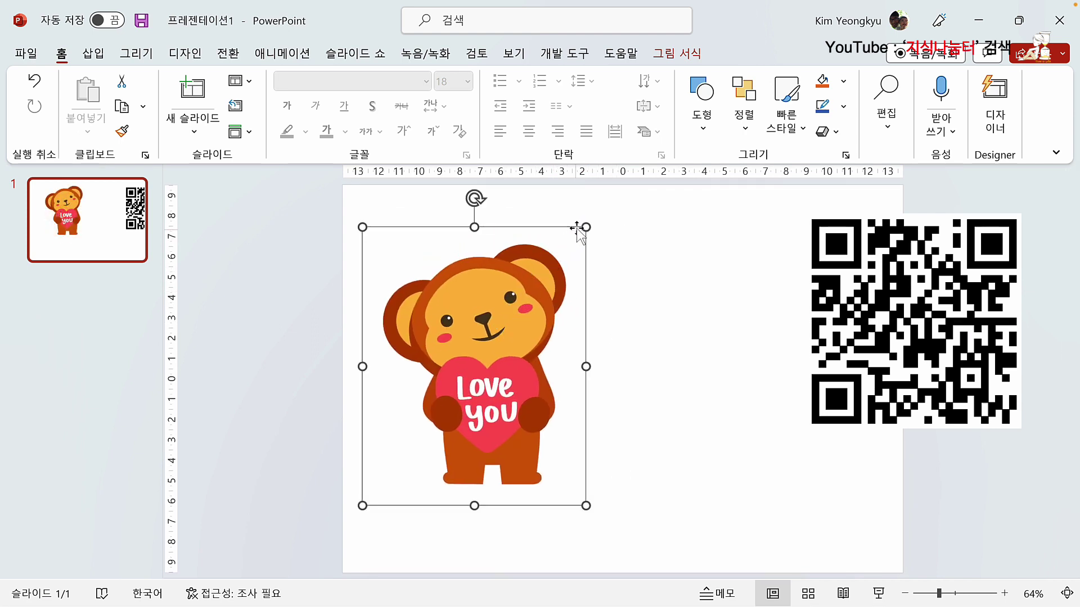
{"action": "left_click_drag", "start_coordinate": [583, 229], "coordinate": [543, 279]}
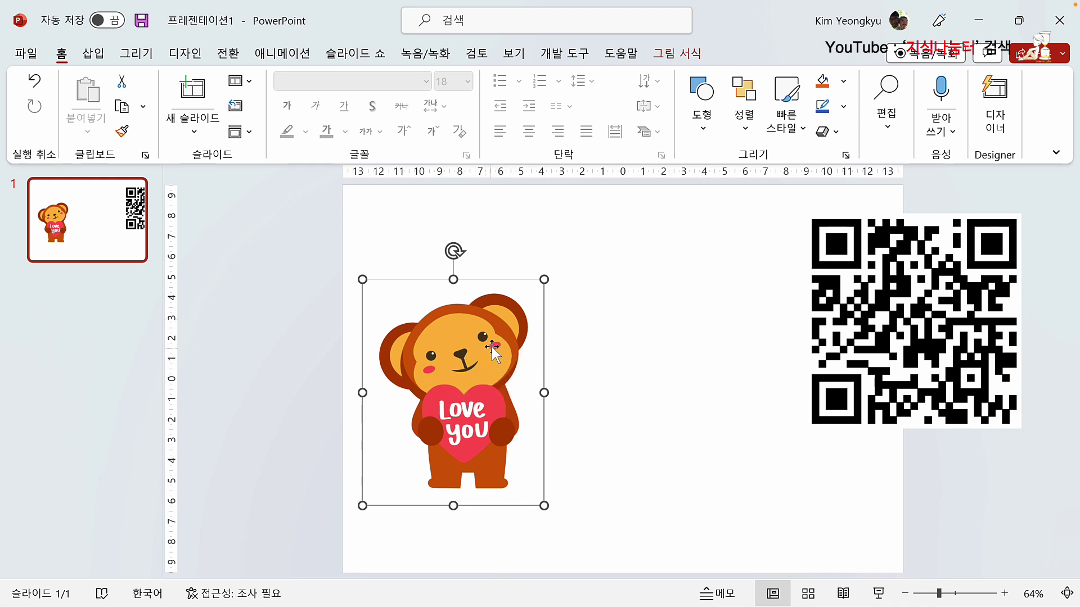
{"action": "left_click", "coordinate": [306, 311]}
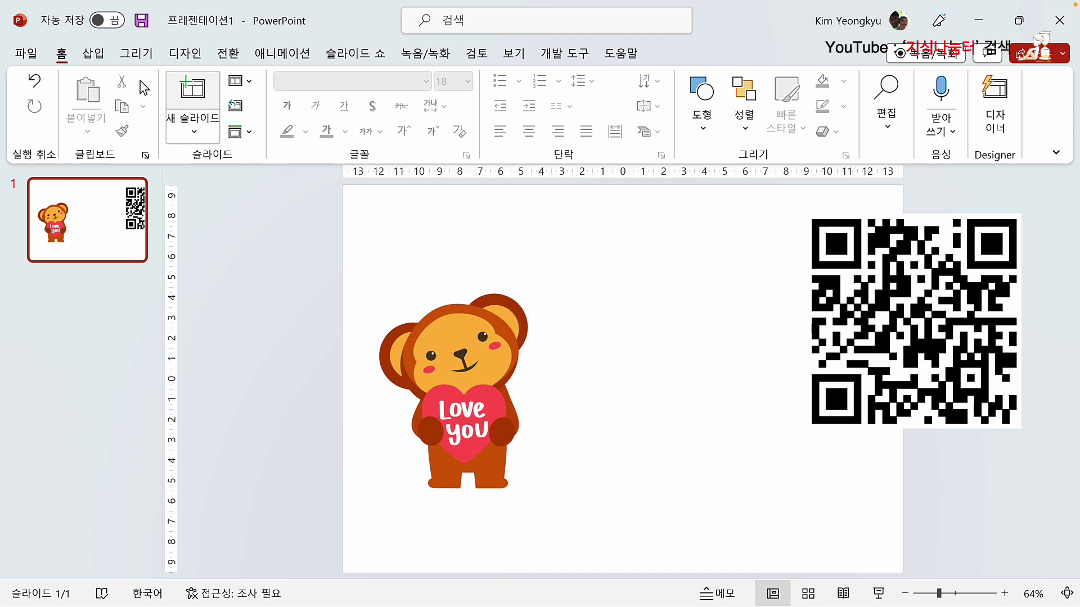
Step: Pick the Freeform shape tool and zoom in close on the monkey's heart
{"action": "left_click", "coordinate": [94, 53]}
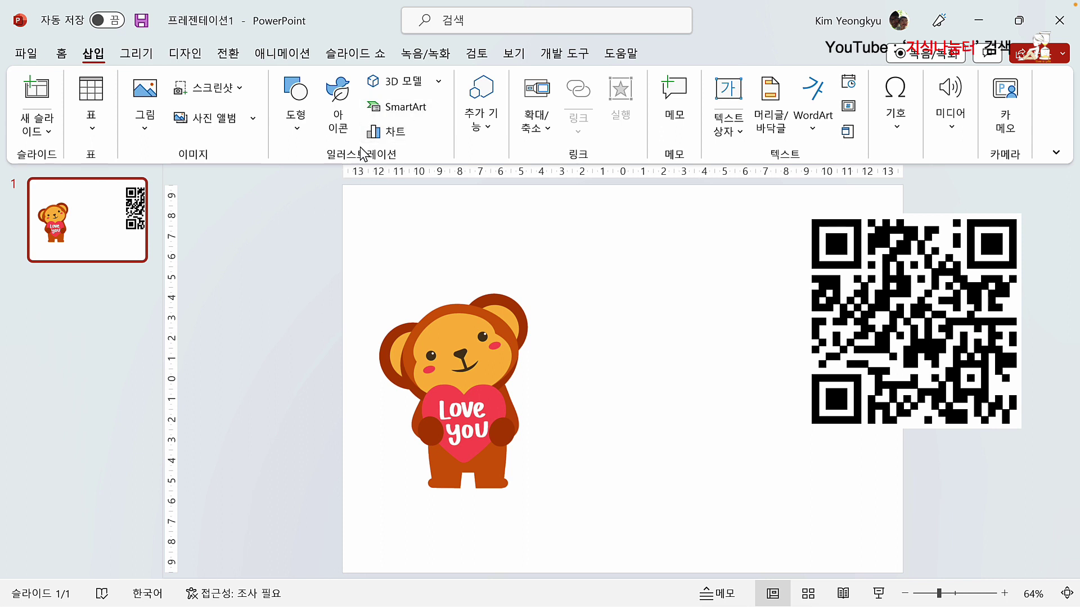
{"action": "left_click", "coordinate": [301, 129]}
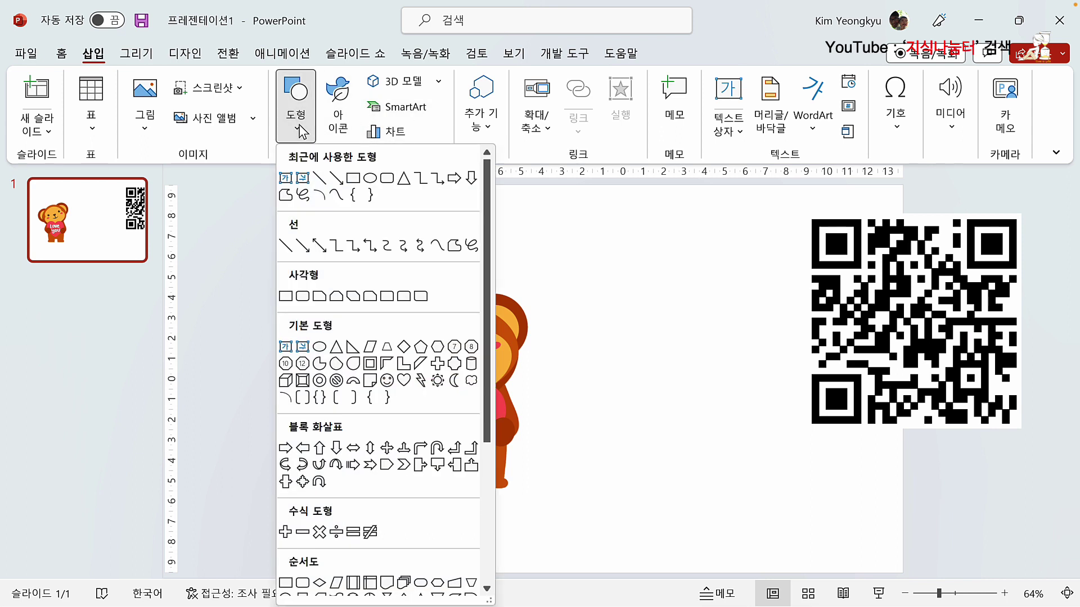
{"action": "left_click", "coordinate": [473, 246]}
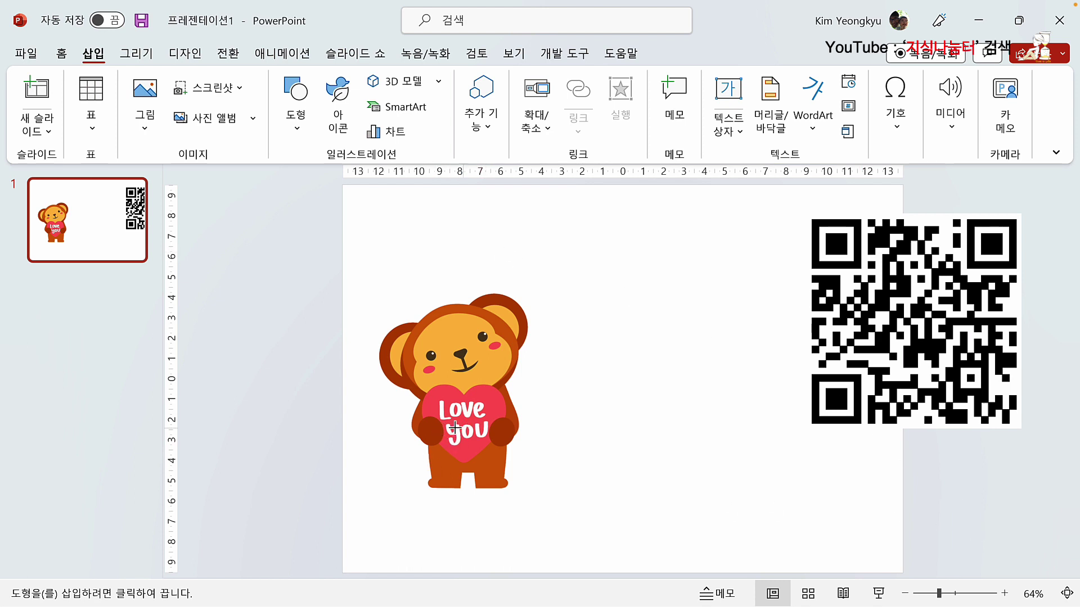
{"action": "left_click", "coordinate": [1004, 593]}
{"action": "left_click", "coordinate": [1004, 594]}
{"action": "left_click", "coordinate": [1004, 594]}
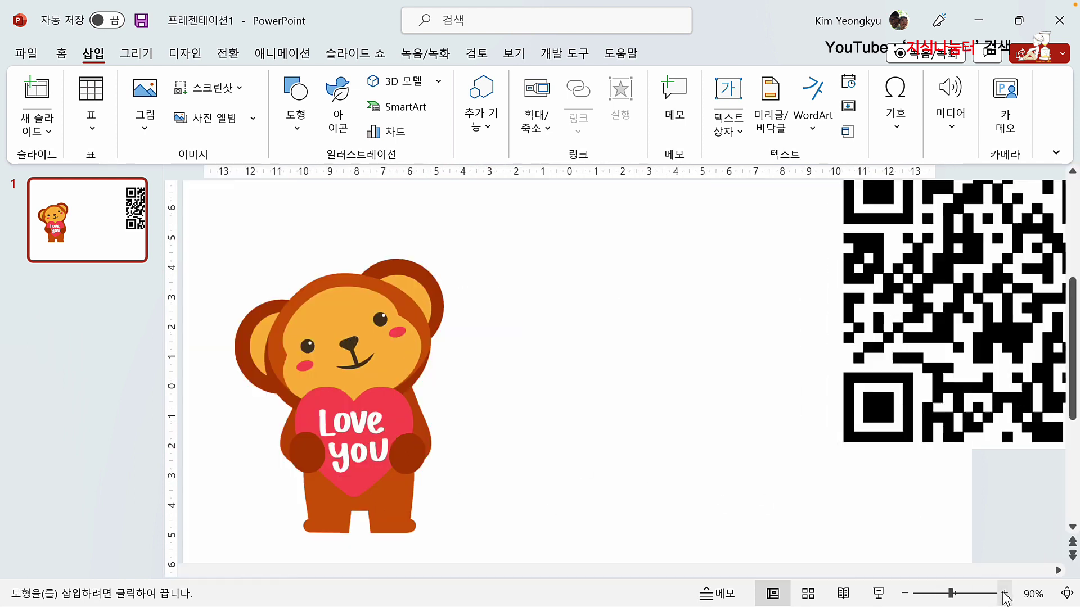
{"action": "left_click", "coordinate": [1004, 594]}
{"action": "left_click", "coordinate": [1002, 593]}
{"action": "left_click", "coordinate": [999, 593]}
{"action": "left_click", "coordinate": [999, 594]}
{"action": "left_click", "coordinate": [999, 593]}
{"action": "left_click", "coordinate": [1000, 594]}
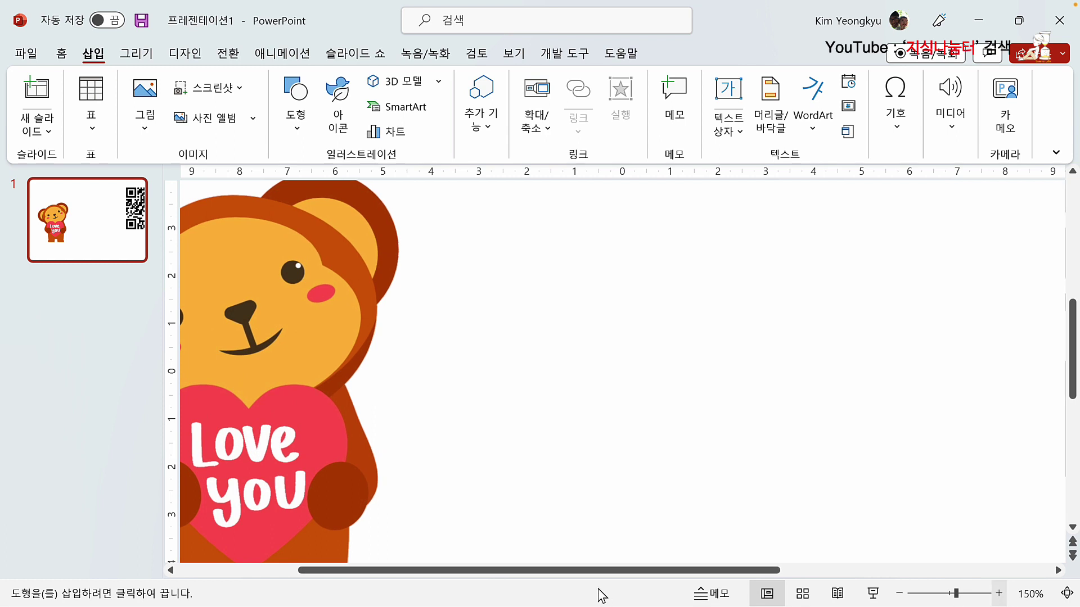
{"action": "left_click_drag", "start_coordinate": [593, 571], "coordinate": [482, 571]}
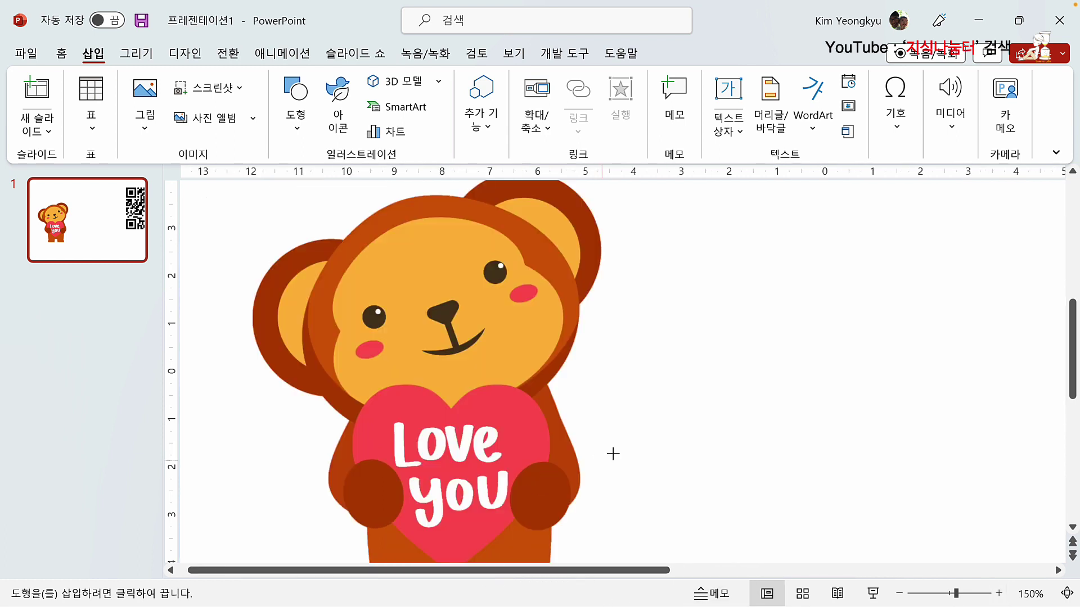
{"action": "scroll", "coordinate": [566, 436], "scroll_direction": "down", "scroll_amount": 3}
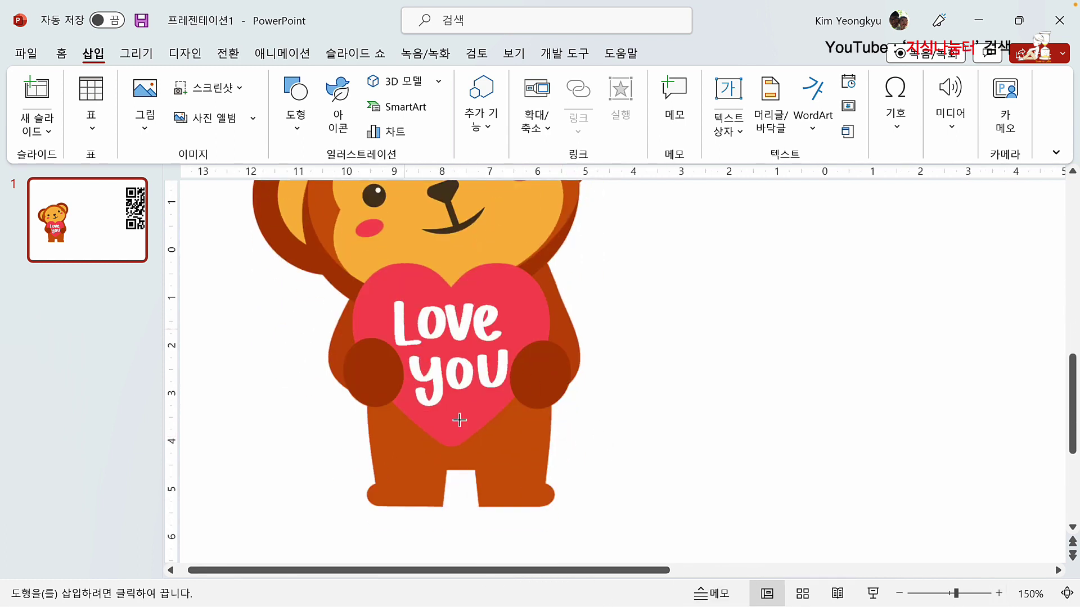
{"action": "left_click", "coordinate": [1000, 594]}
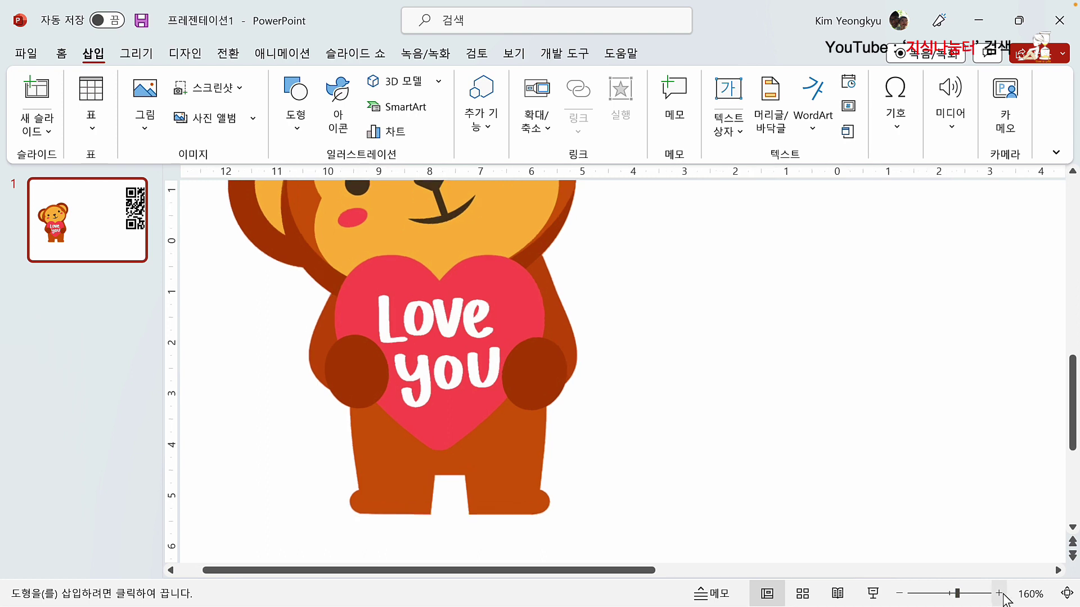
{"action": "left_click", "coordinate": [999, 594]}
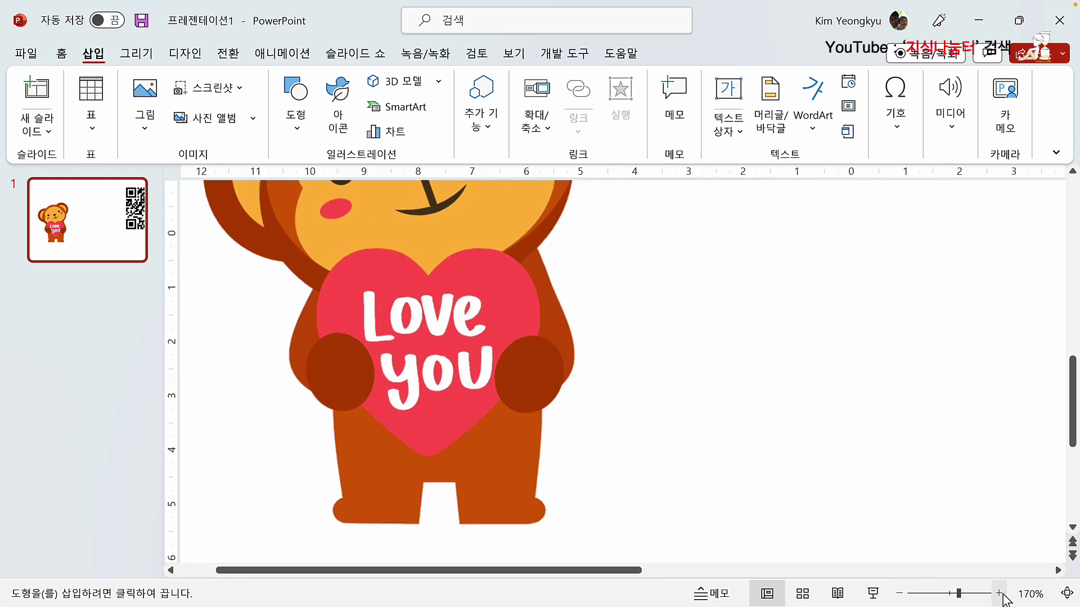
Step: Trace a closed freeform shape around the 'Love you' lettering on the heart
{"action": "left_click", "coordinate": [418, 285]}
{"action": "left_click", "coordinate": [372, 272]}
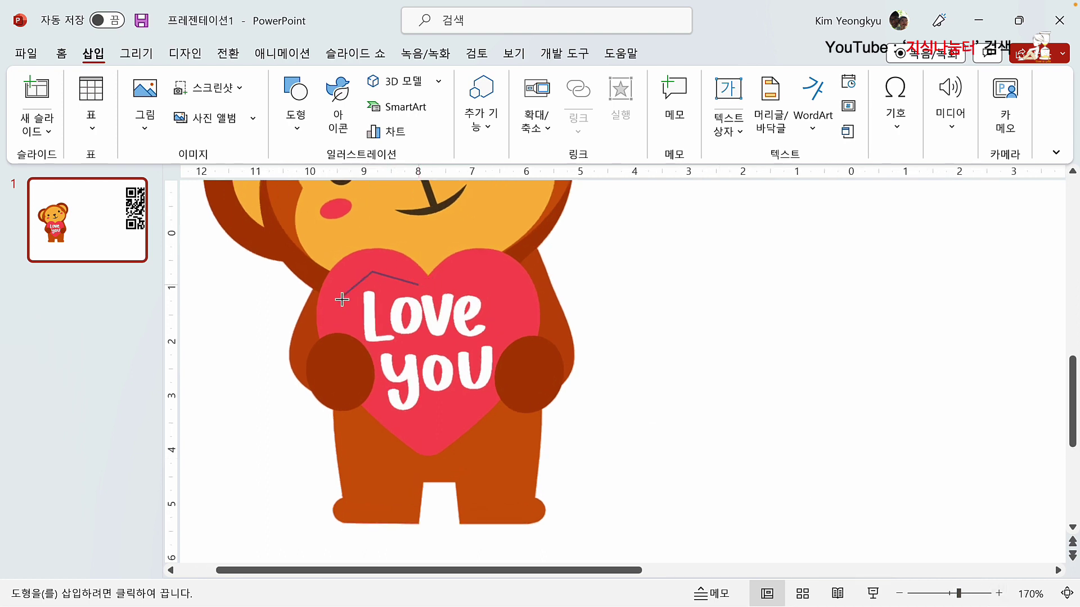
{"action": "left_click", "coordinate": [342, 298]}
{"action": "left_click", "coordinate": [361, 338]}
{"action": "left_click", "coordinate": [383, 405]}
{"action": "left_click", "coordinate": [419, 420]}
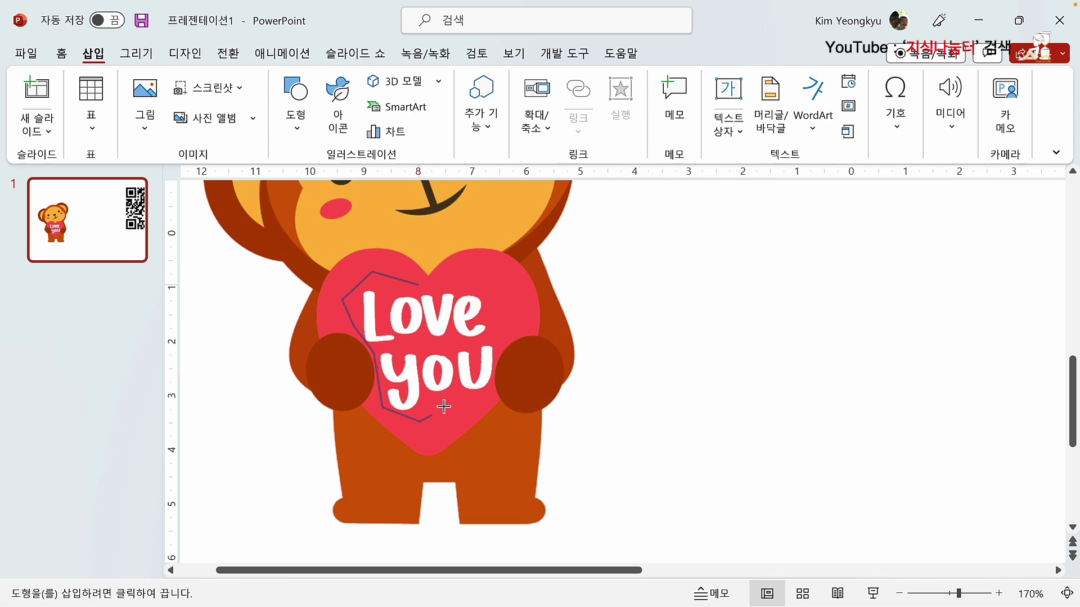
{"action": "left_click", "coordinate": [449, 401]}
{"action": "left_click", "coordinate": [493, 395]}
{"action": "left_click", "coordinate": [498, 304]}
{"action": "left_click", "coordinate": [473, 281]}
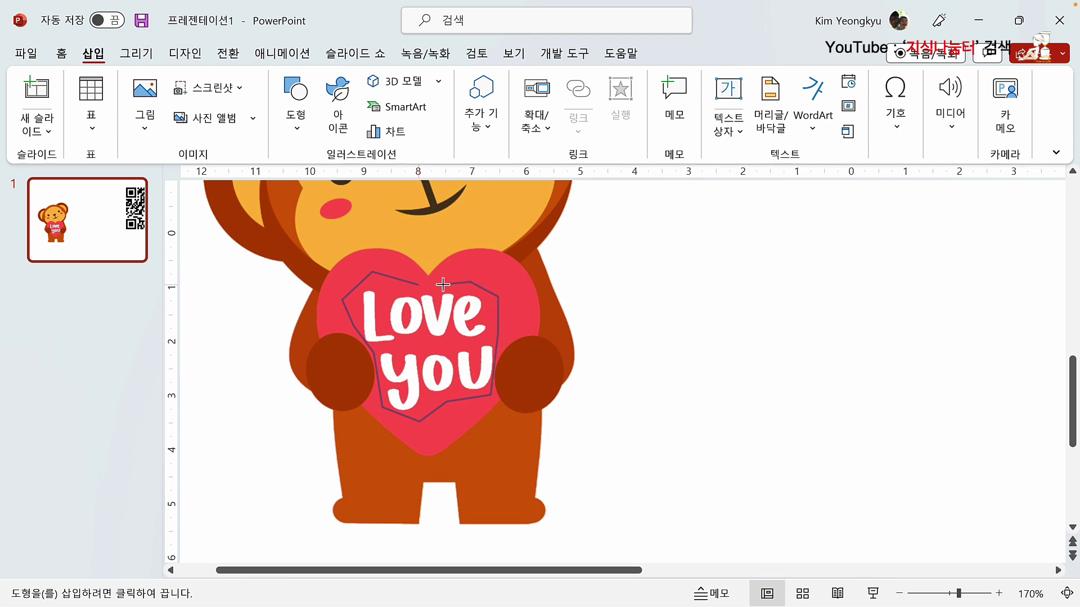
{"action": "left_click", "coordinate": [422, 286]}
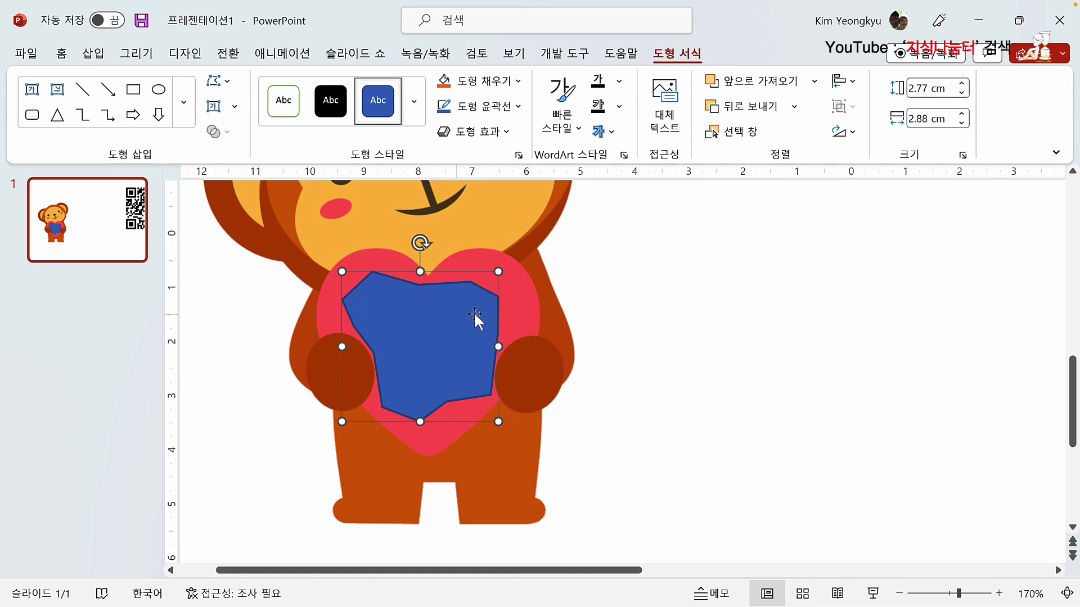
Step: Fill the patch with the heart's red using the eyedropper and remove its outline
{"action": "left_click", "coordinate": [518, 82]}
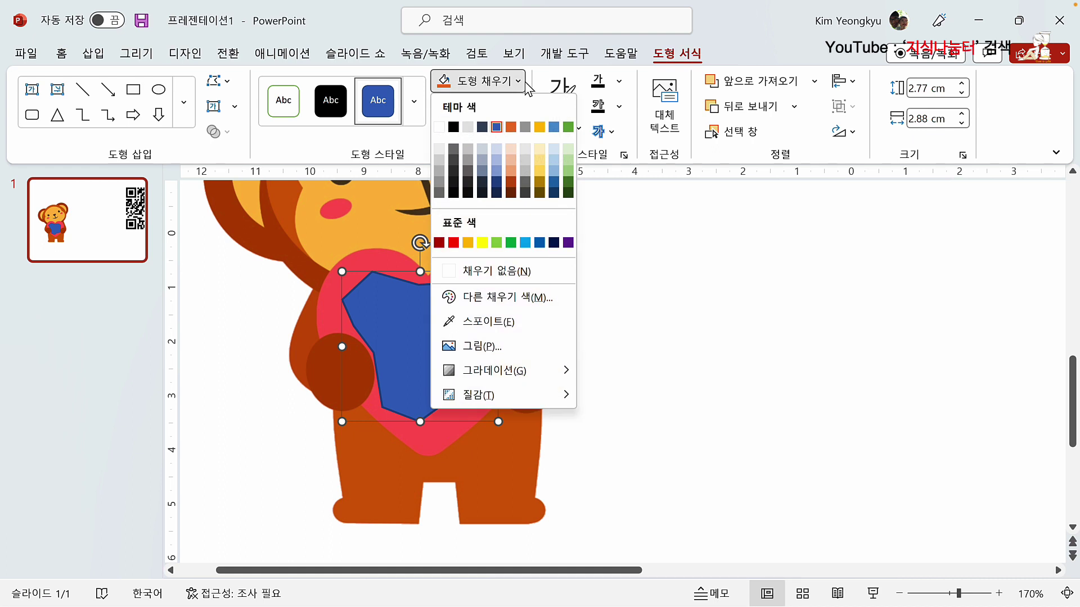
{"action": "left_click", "coordinate": [489, 324]}
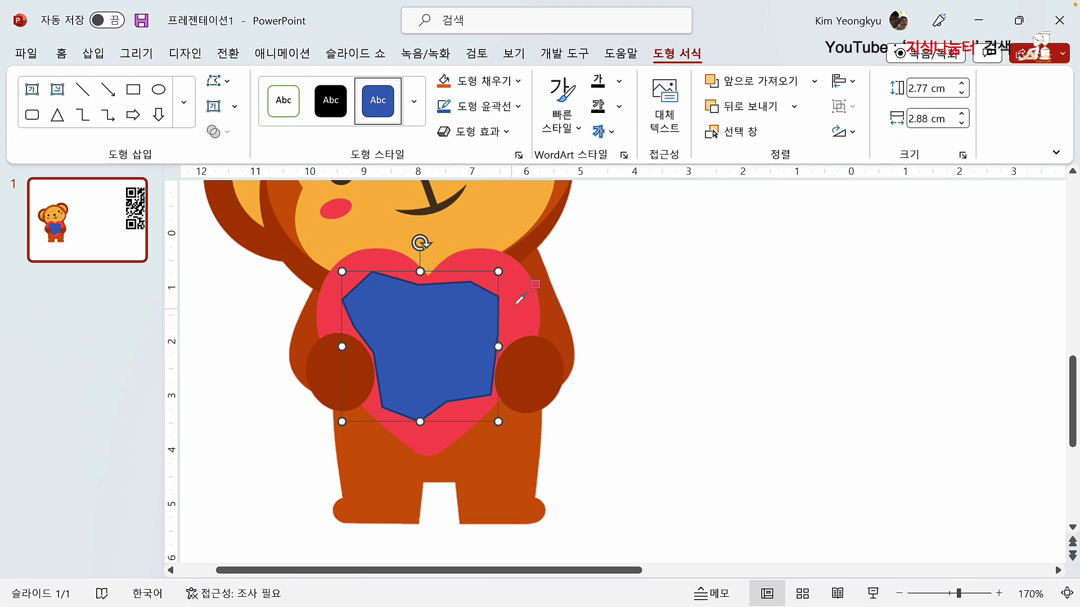
{"action": "left_click", "coordinate": [516, 301]}
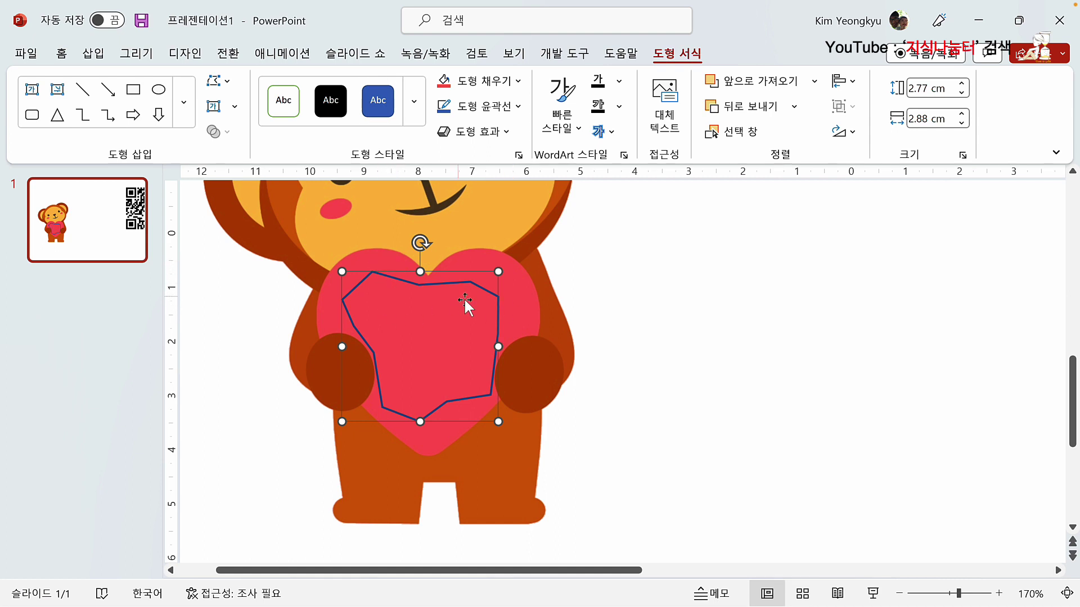
{"action": "left_click", "coordinate": [518, 107]}
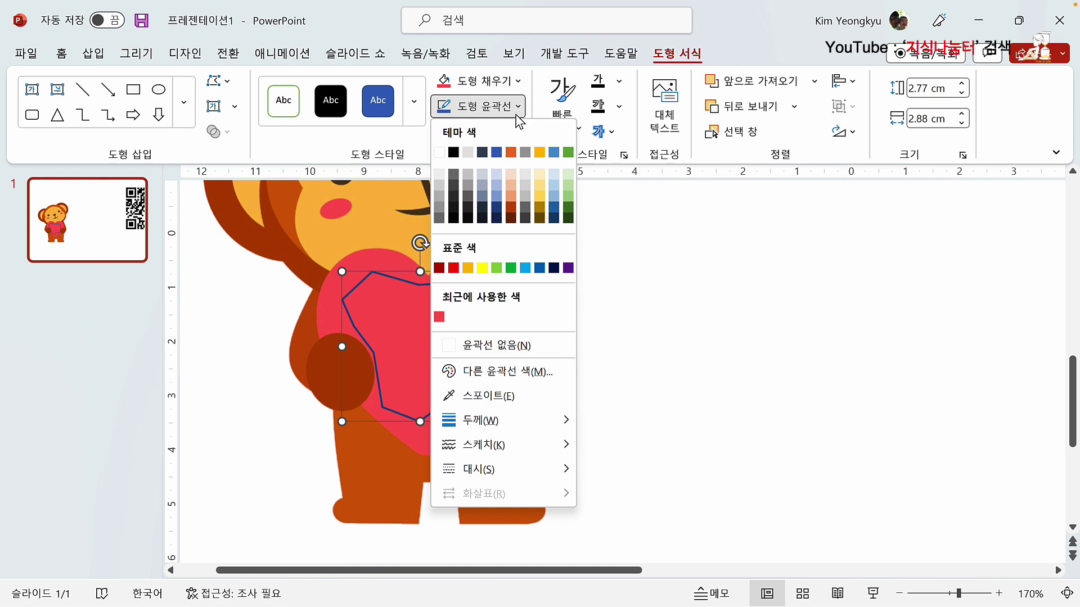
{"action": "left_click", "coordinate": [475, 340]}
{"action": "left_click", "coordinate": [735, 378]}
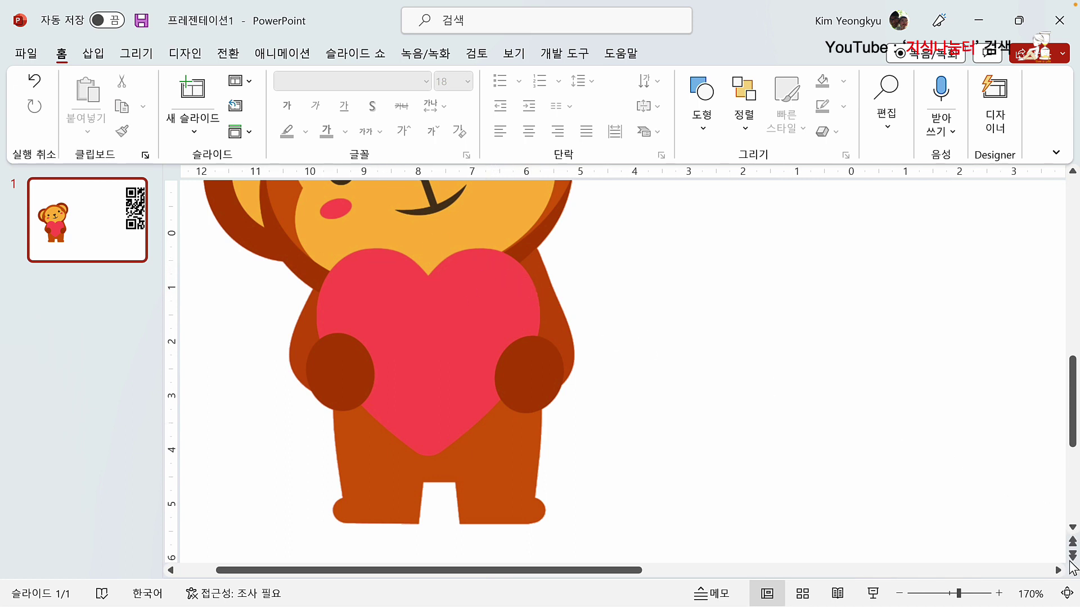
Step: Fit the slide to the window and duplicate slide 1 with Ctrl+D
{"action": "left_click", "coordinate": [1067, 593]}
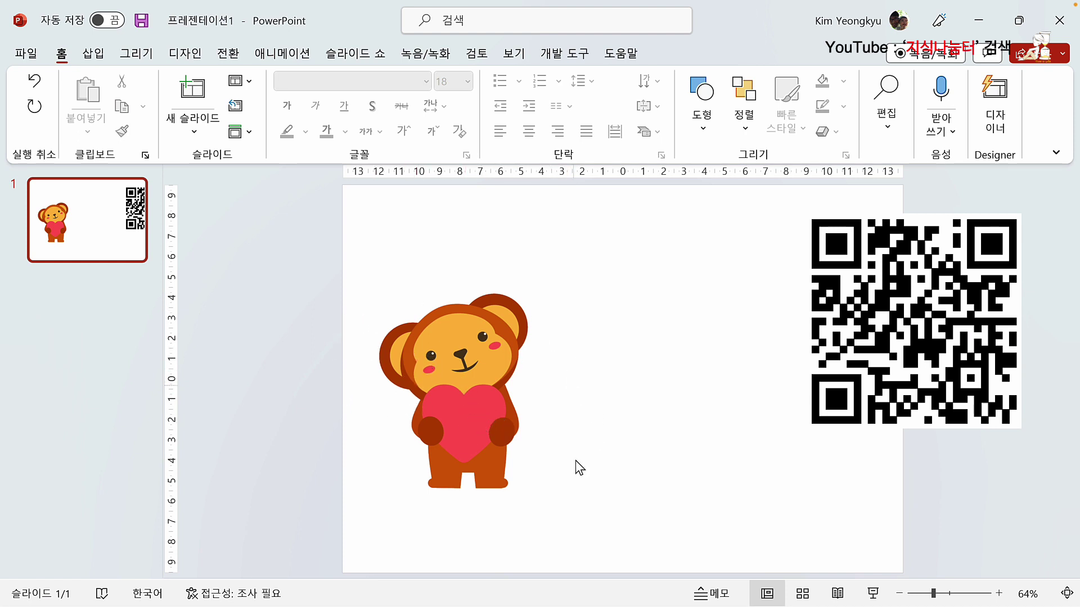
{"action": "left_click", "coordinate": [87, 254]}
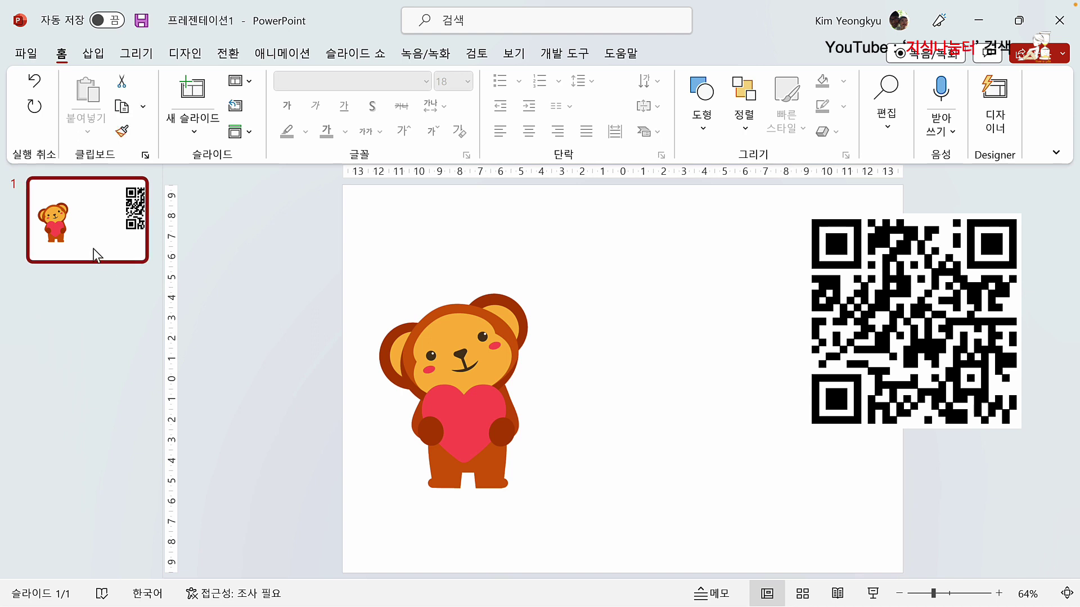
{"action": "key", "text": "ctrl+d"}
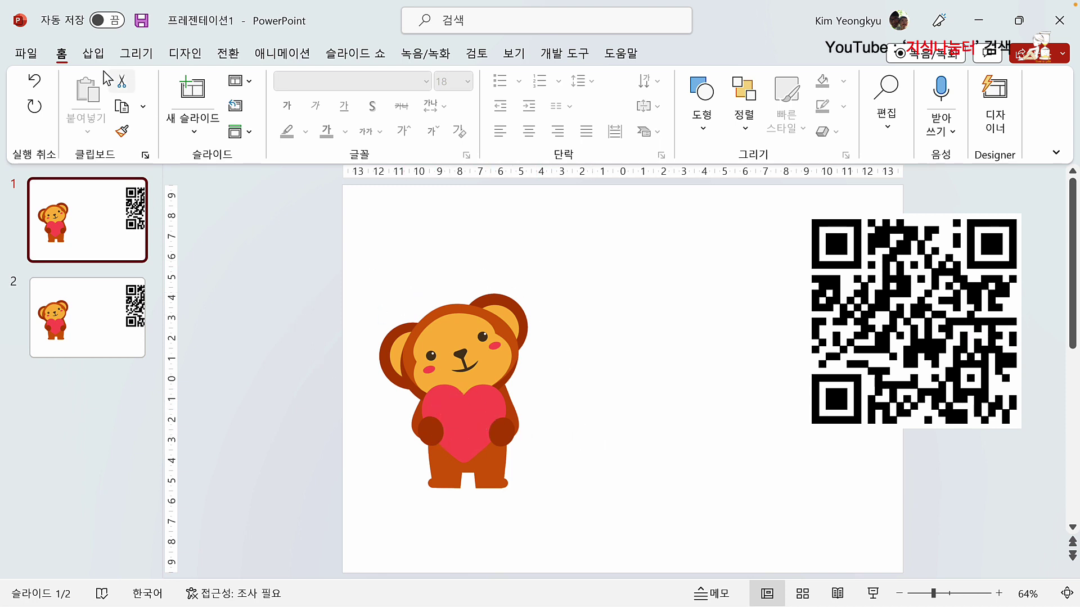
{"action": "left_click", "coordinate": [93, 53]}
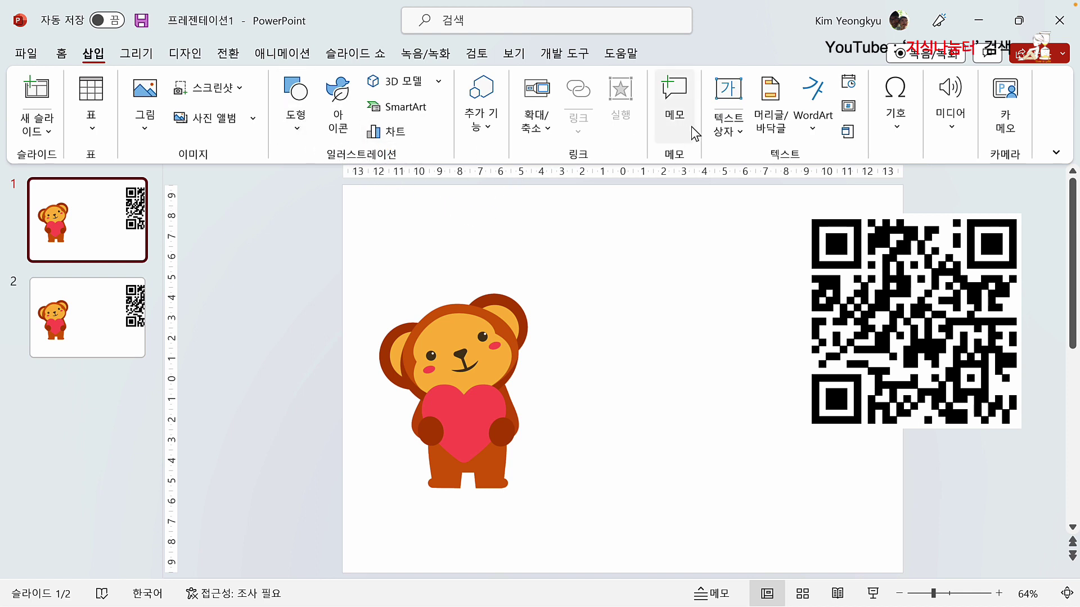
Step: Add a centred 'WIFI' text box and move it onto the monkey's heart
{"action": "left_click", "coordinate": [726, 109]}
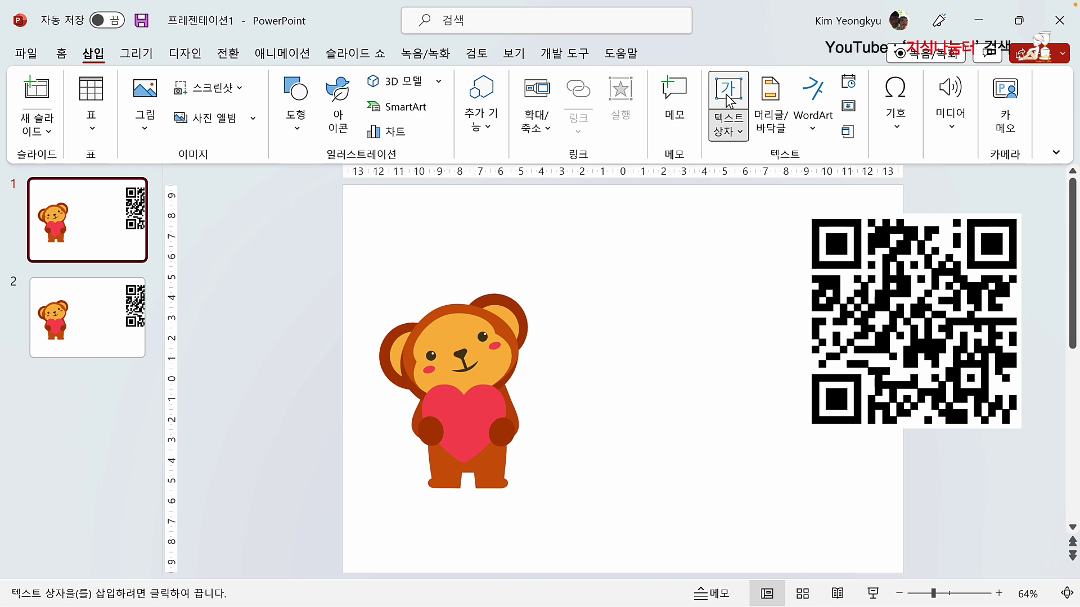
{"action": "left_click", "coordinate": [578, 373]}
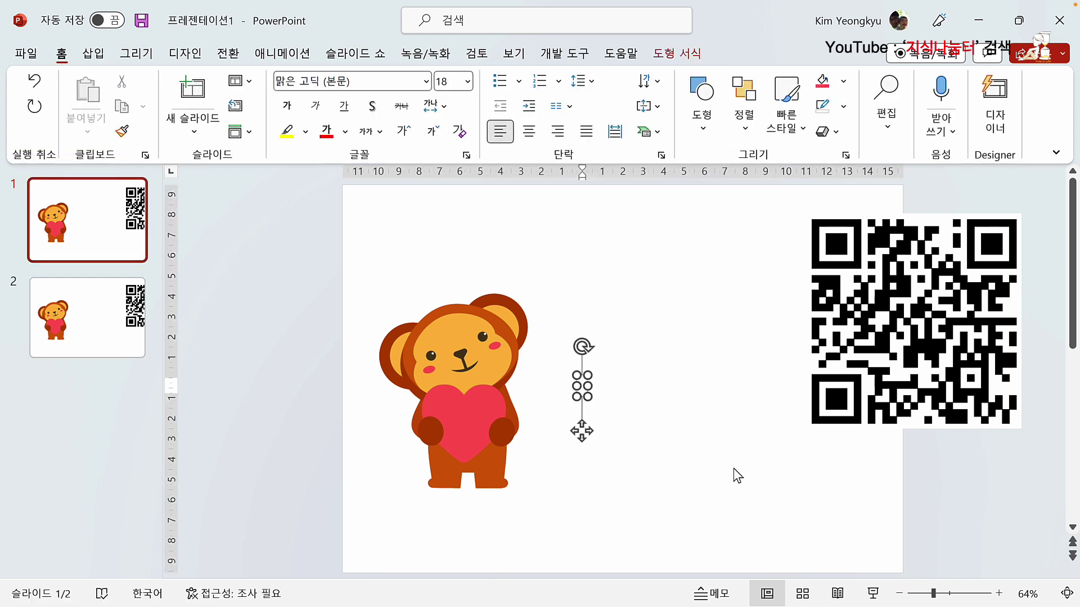
{"action": "key", "text": "Hangul"}
{"action": "type", "text": "WIFI"}
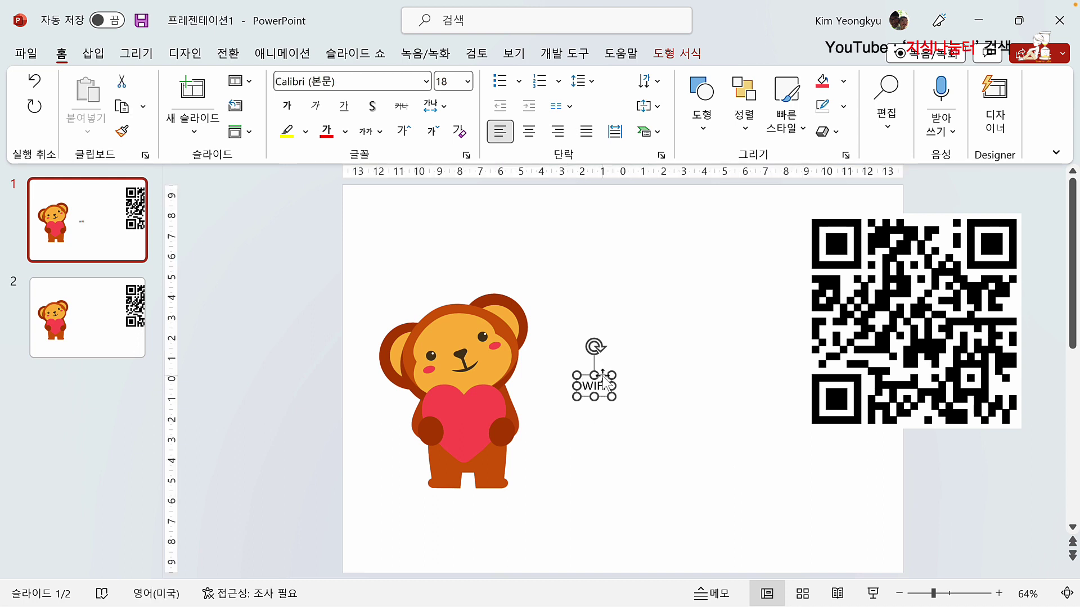
{"action": "left_click", "coordinate": [528, 131]}
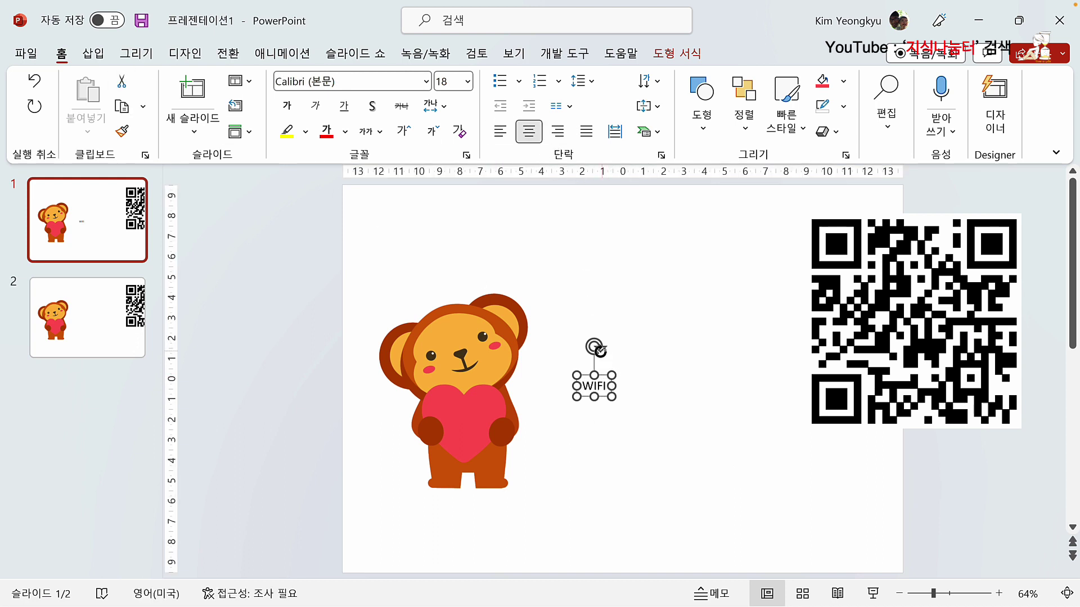
{"action": "left_click_drag", "start_coordinate": [596, 375], "coordinate": [471, 413]}
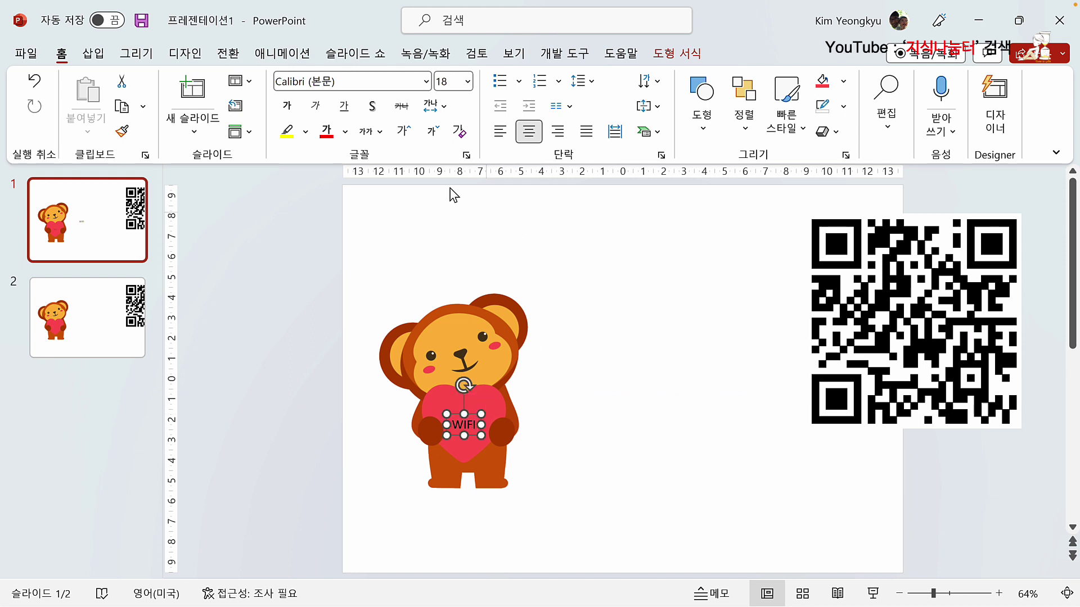
Step: Make the WIFI text 32 pt, white and bold, nudging it slightly up
{"action": "left_click", "coordinate": [404, 131]}
{"action": "left_click", "coordinate": [404, 131]}
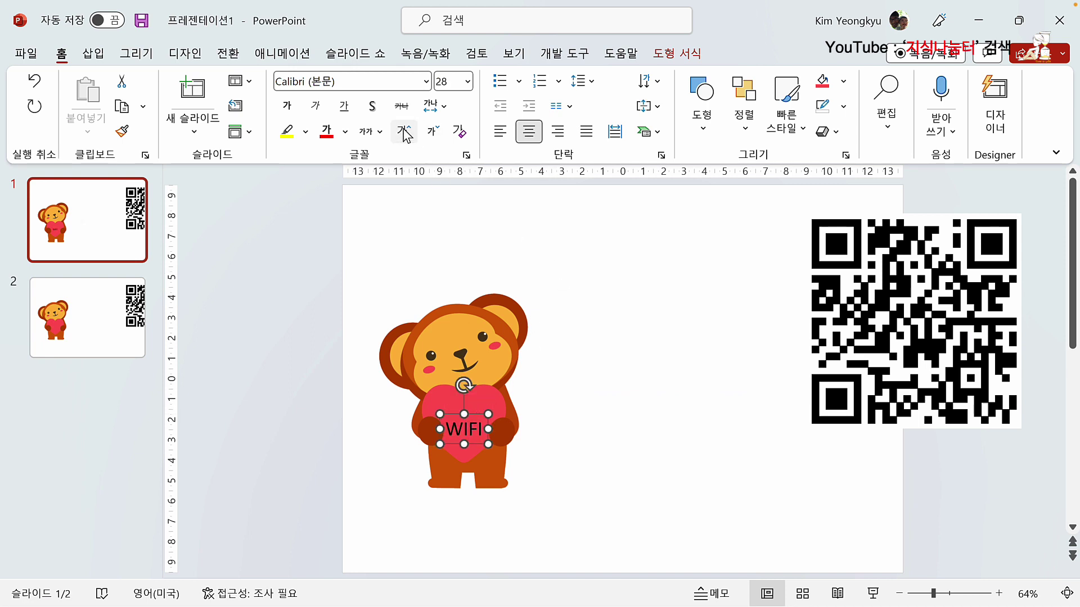
{"action": "left_click", "coordinate": [404, 131]}
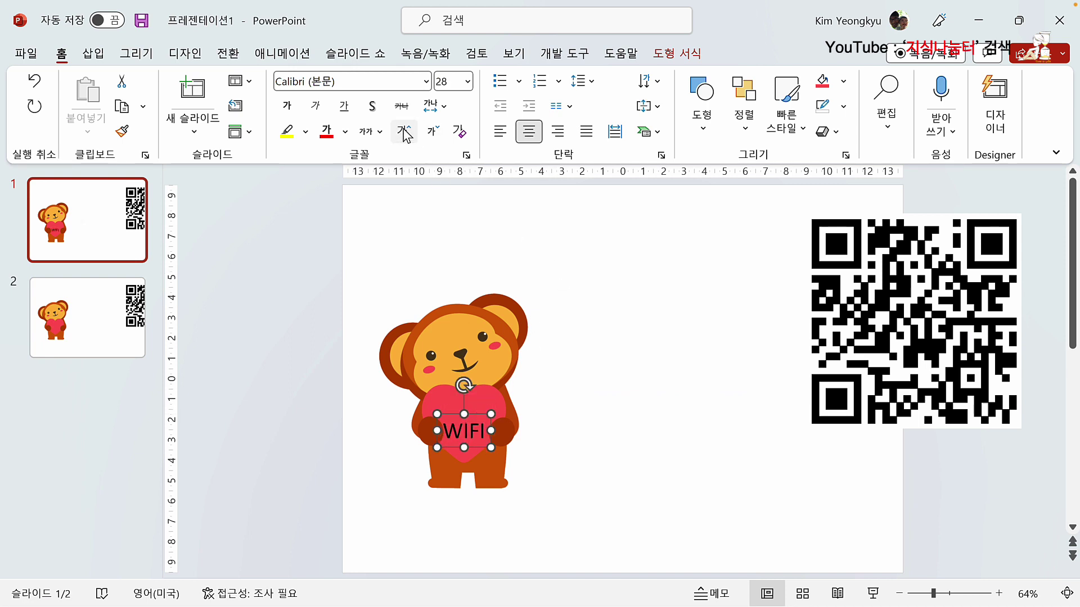
{"action": "left_click", "coordinate": [346, 131]}
{"action": "left_click", "coordinate": [322, 177]}
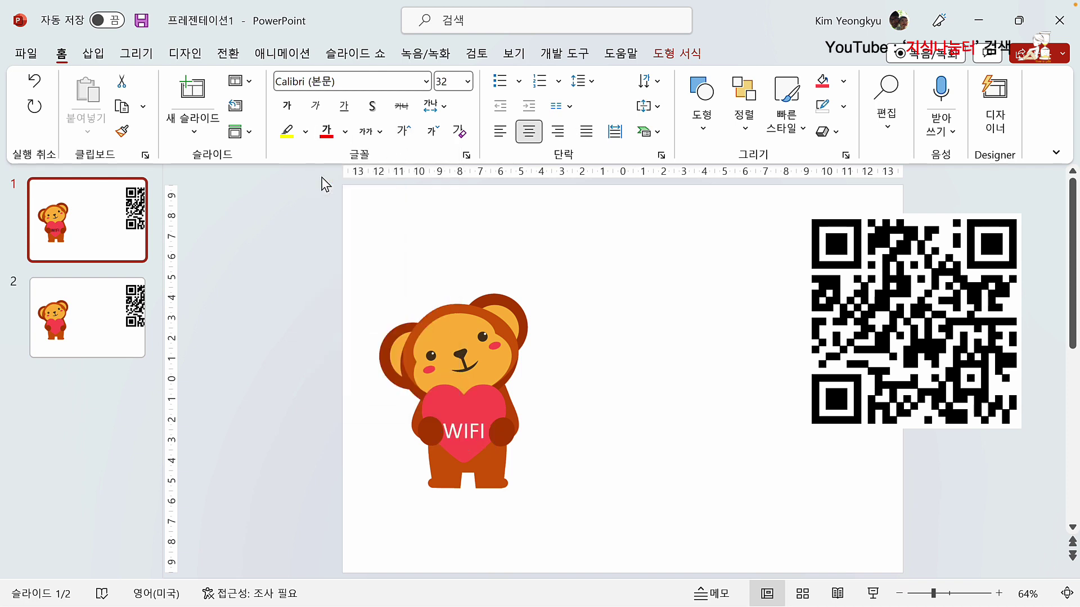
{"action": "left_click", "coordinate": [450, 415]}
{"action": "left_click", "coordinate": [292, 110]}
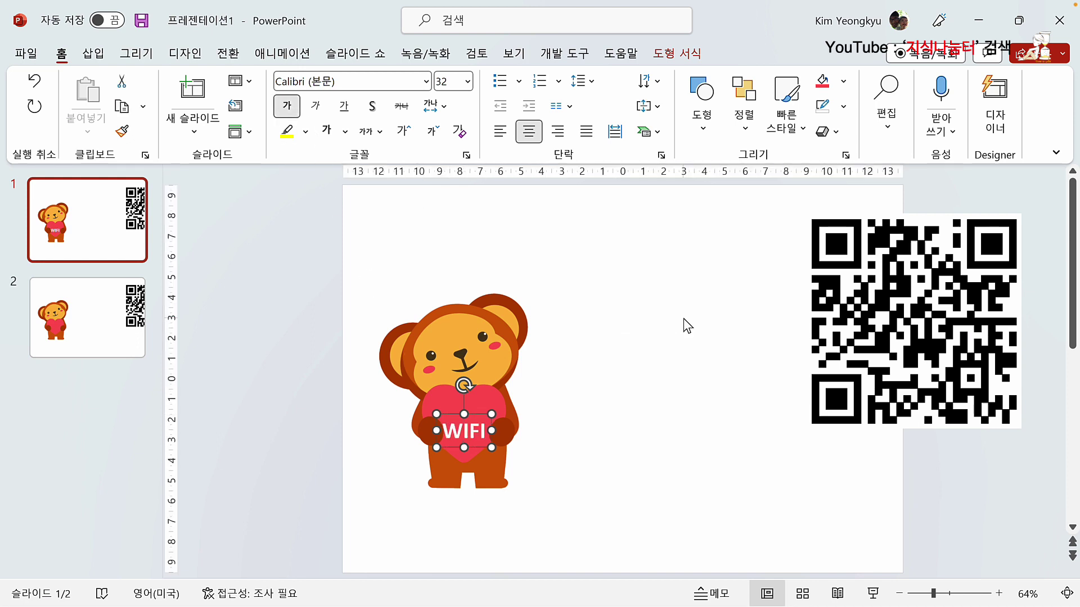
{"action": "key", "text": "Up"}
{"action": "key", "text": "Up"}
{"action": "key", "text": "Up"}
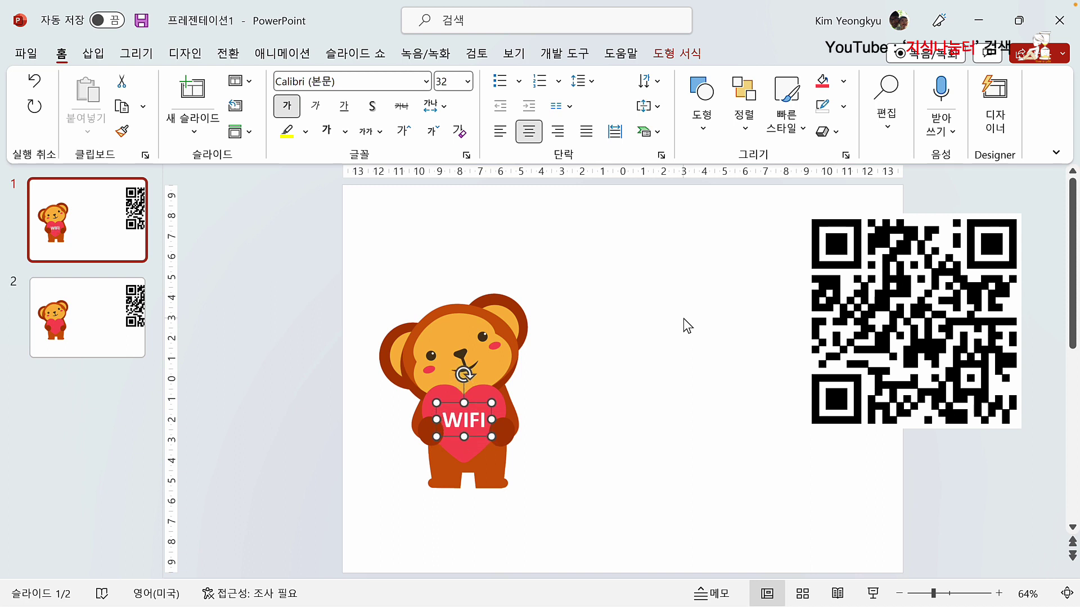
{"action": "left_click", "coordinate": [661, 345]}
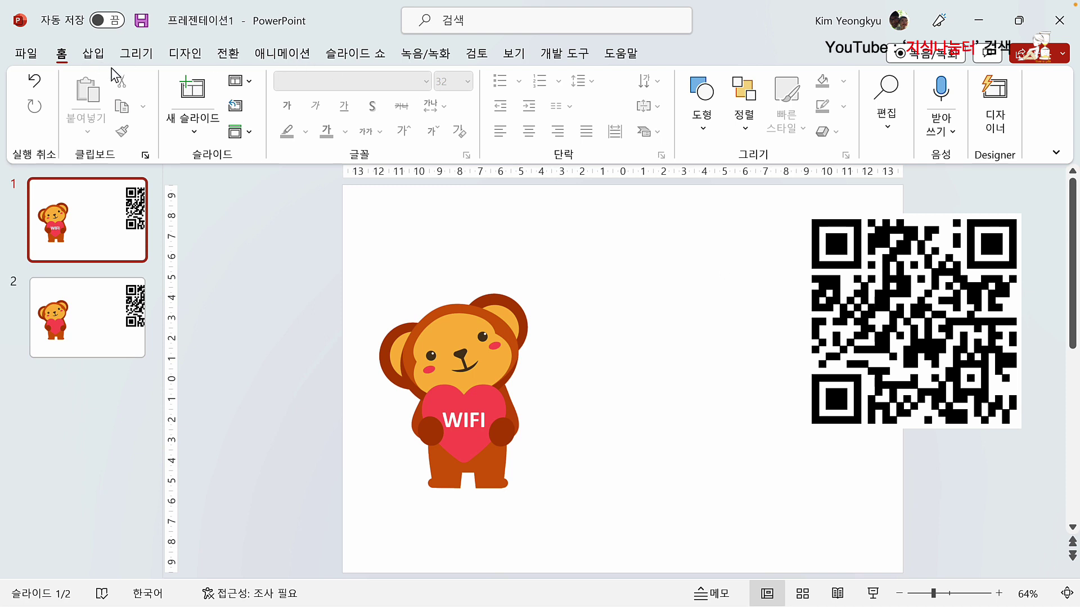
Step: Draw a rectangle from below the monkey's feet up across the slide's middle
{"action": "left_click", "coordinate": [93, 54]}
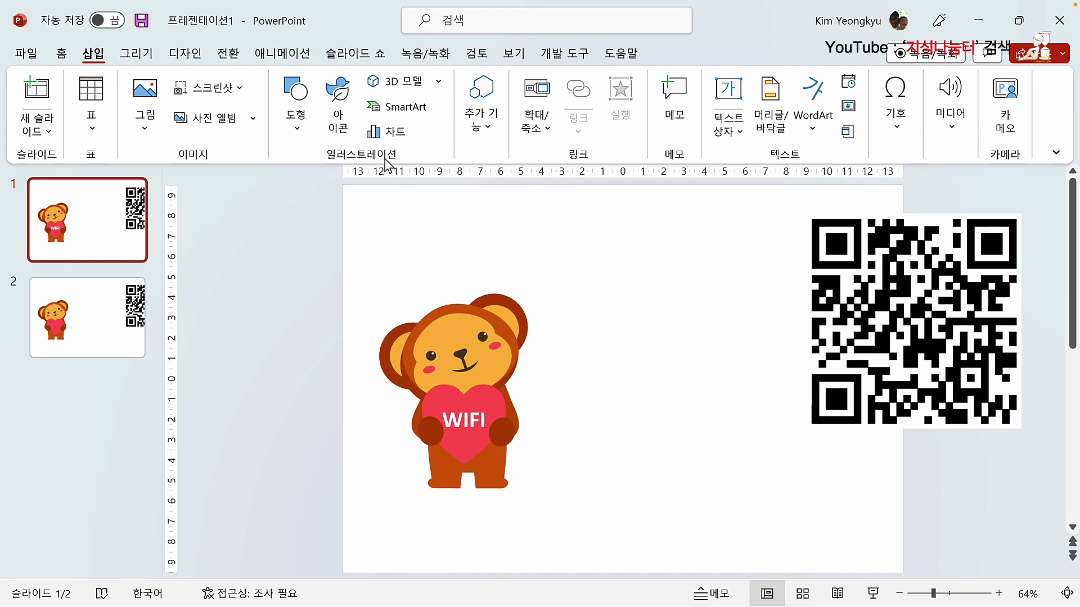
{"action": "left_click", "coordinate": [298, 129]}
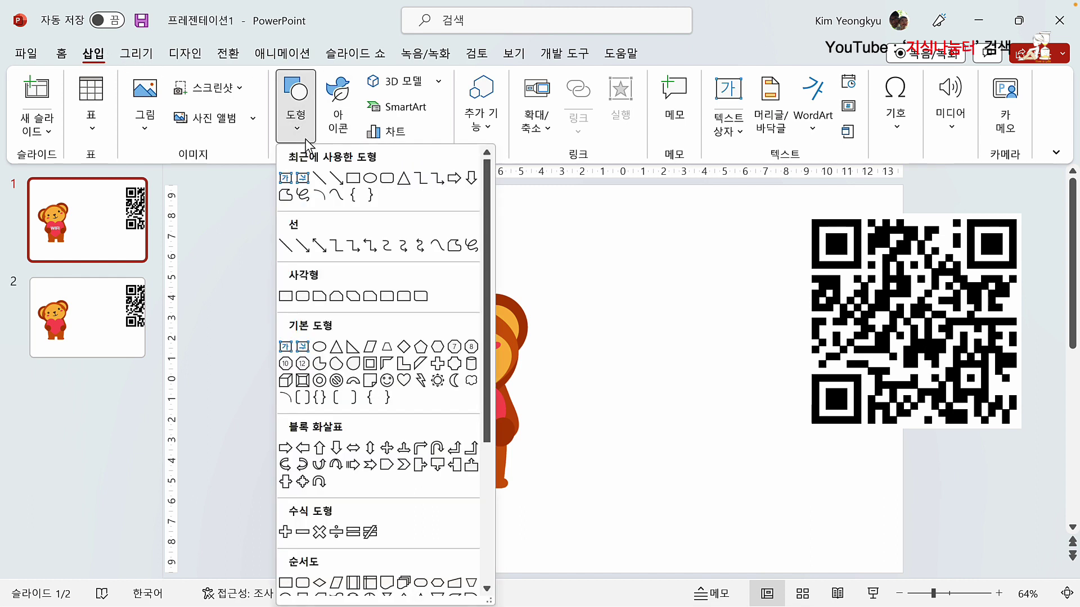
{"action": "left_click", "coordinate": [303, 293]}
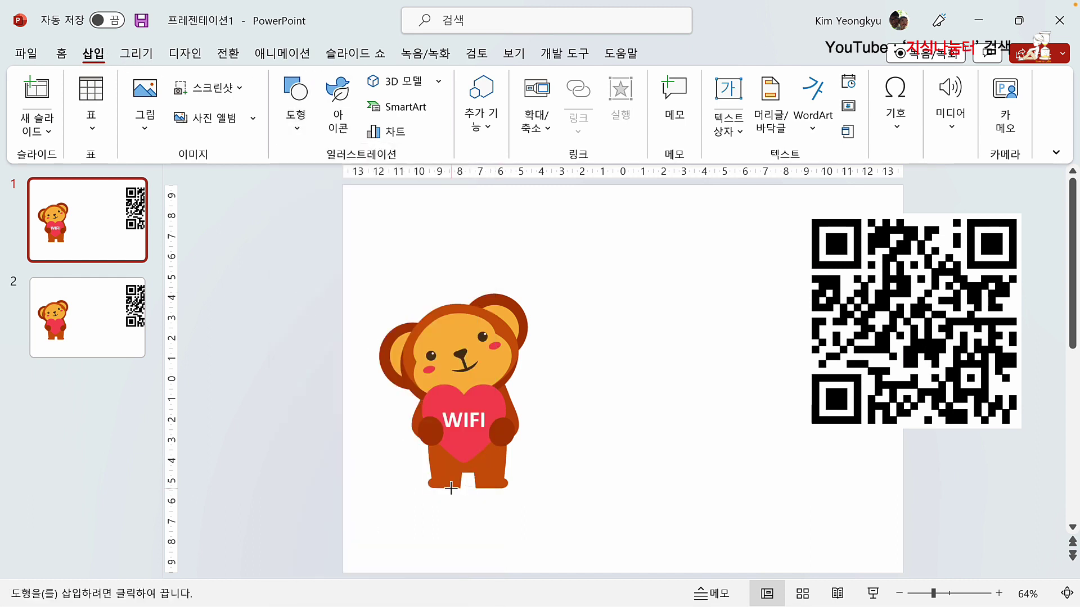
{"action": "mouse_move", "coordinate": [481, 489]}
{"action": "left_mouse_down"}
{"action": "mouse_move", "coordinate": [547, 460]}
{"action": "mouse_move", "coordinate": [677, 367]}
{"action": "mouse_move", "coordinate": [739, 357]}
{"action": "mouse_move", "coordinate": [747, 344]}
{"action": "mouse_move", "coordinate": [788, 352]}
{"action": "left_mouse_up"}
{"action": "left_click_drag", "start_coordinate": [505, 351], "coordinate": [494, 360]}
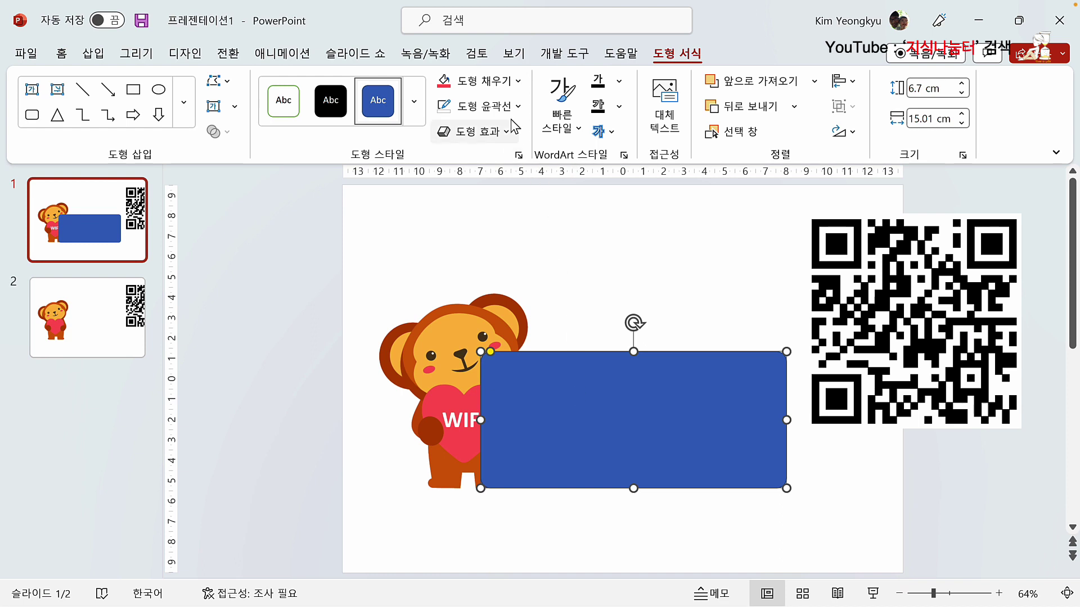
Step: Fill the rectangle with a custom pale pink, #FFB9B7
{"action": "left_click", "coordinate": [519, 83]}
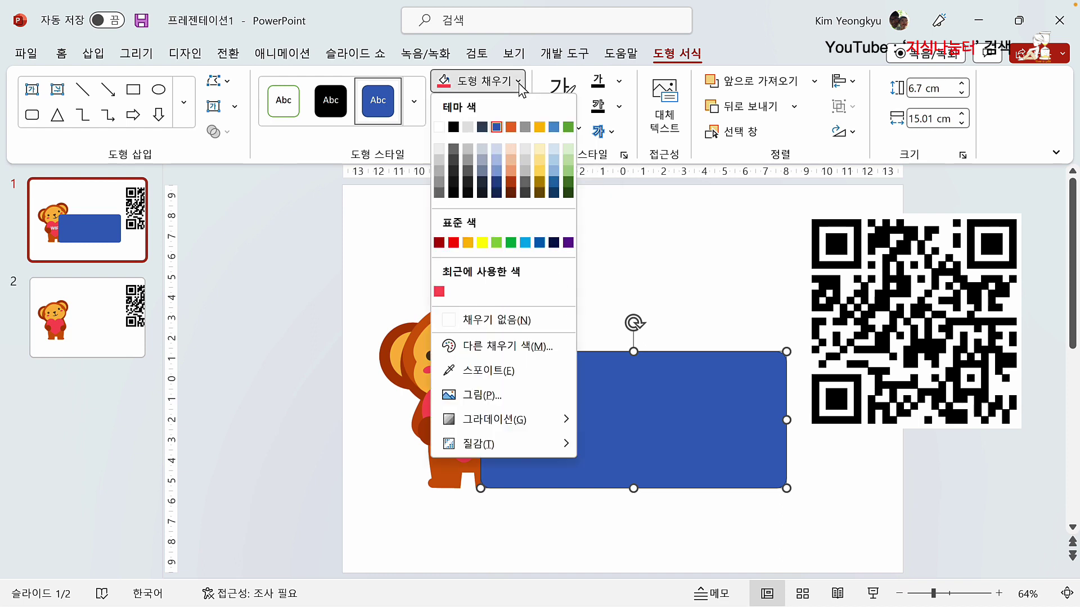
{"action": "left_click", "coordinate": [439, 291]}
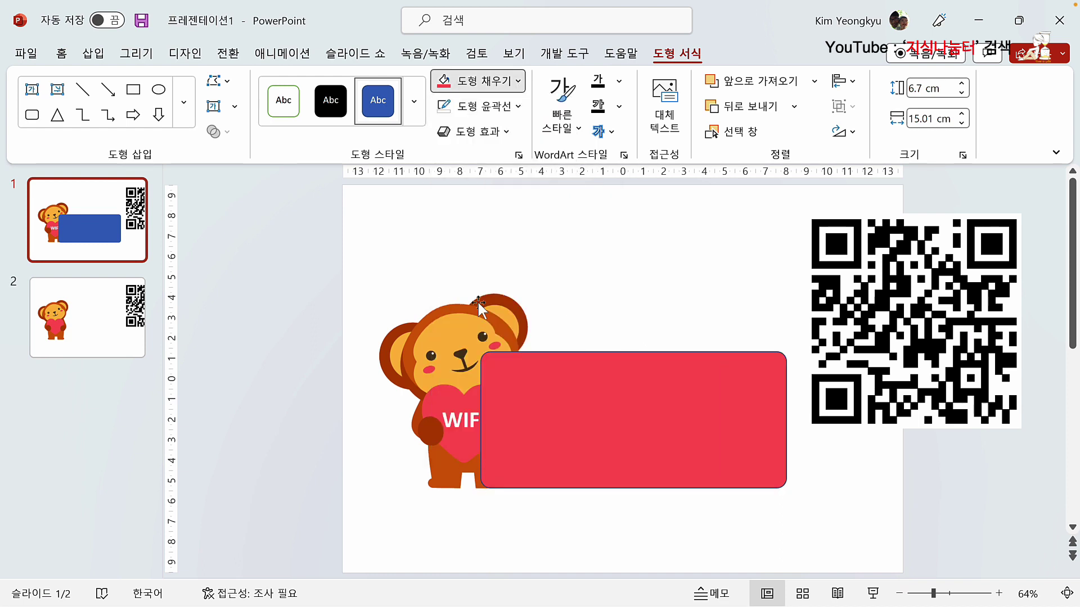
{"action": "left_click", "coordinate": [519, 85]}
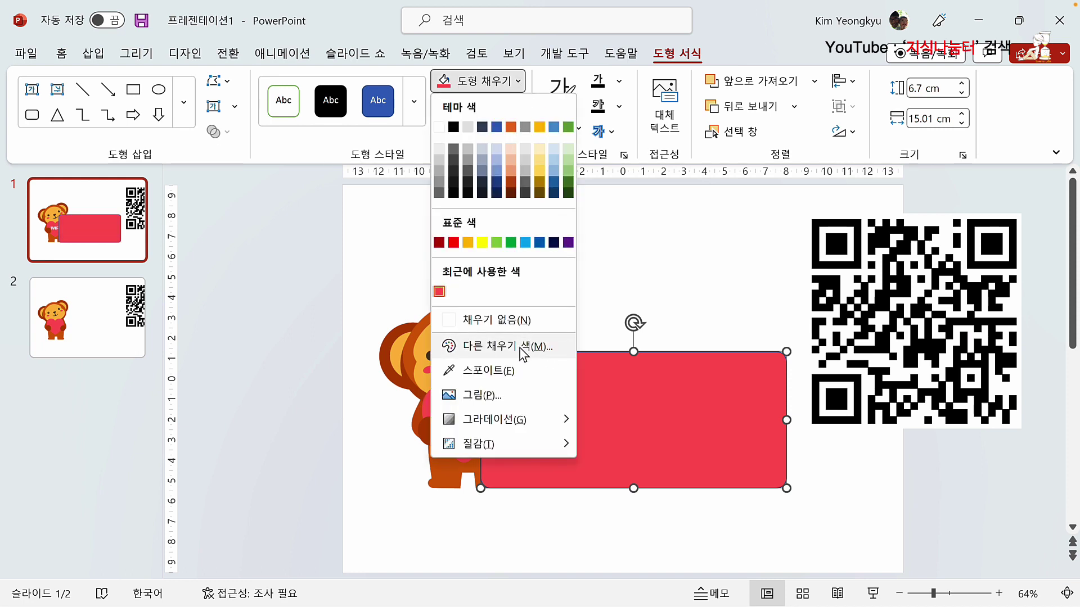
{"action": "left_click", "coordinate": [538, 344]}
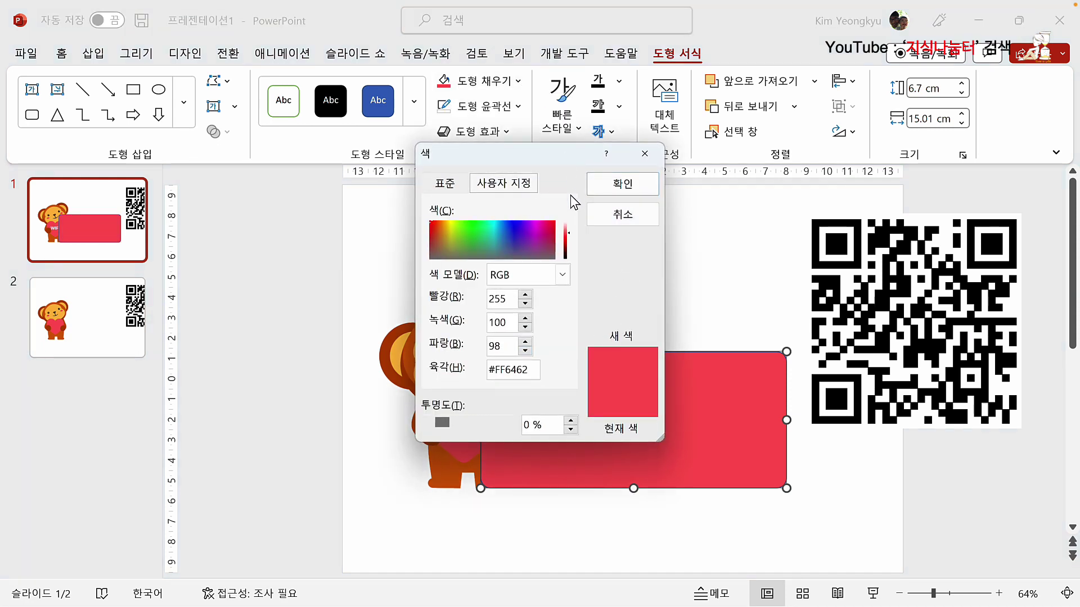
{"action": "left_click_drag", "start_coordinate": [566, 231], "coordinate": [565, 228]}
{"action": "left_click_drag", "start_coordinate": [567, 228], "coordinate": [567, 226]}
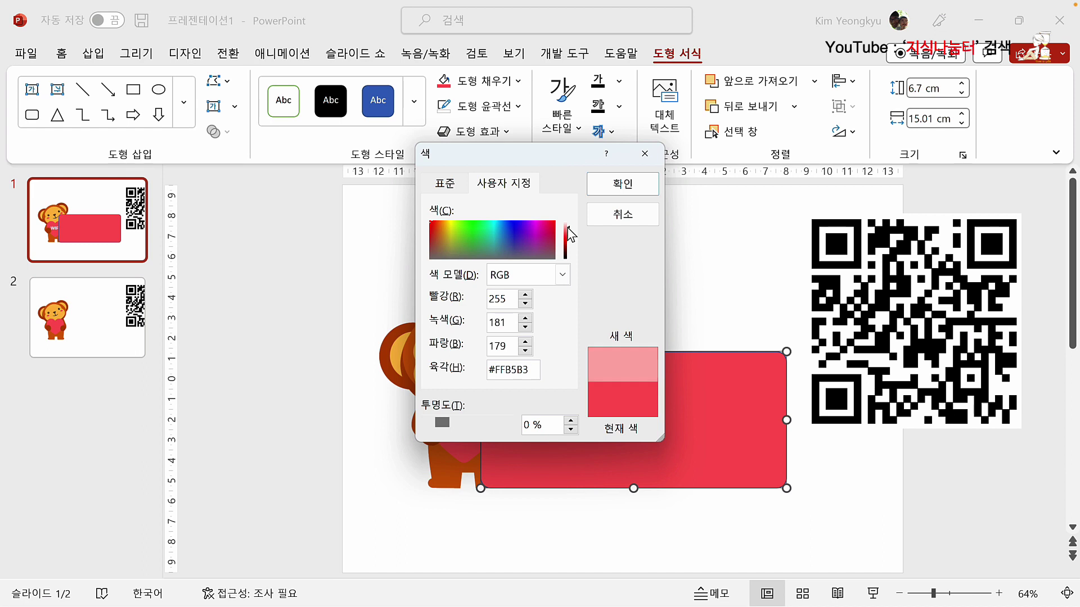
{"action": "left_click", "coordinate": [622, 182]}
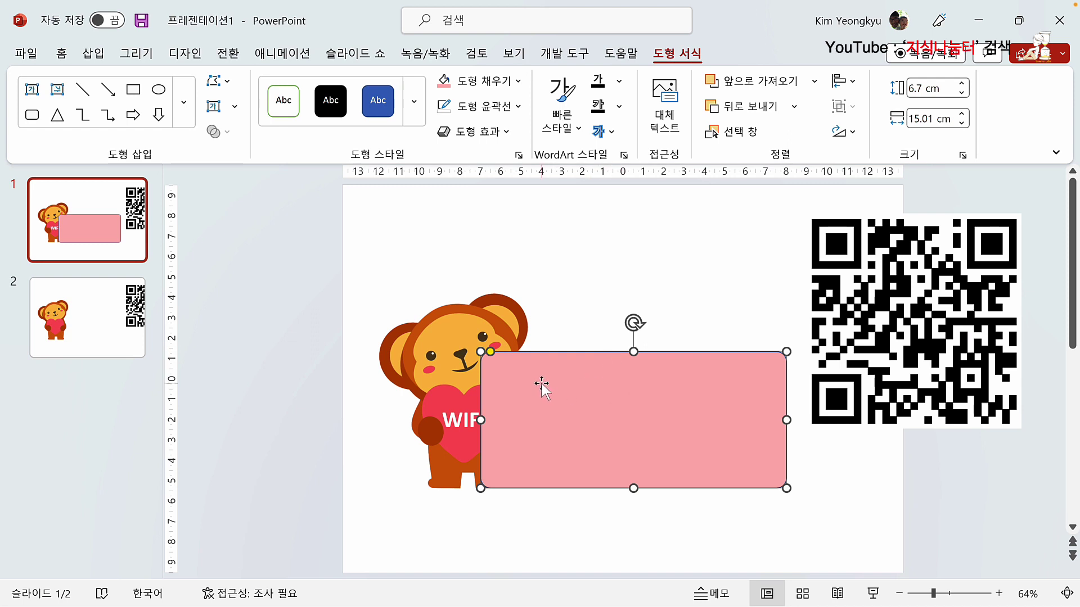
Step: Give the rectangle a red outline
{"action": "left_click", "coordinate": [518, 107]}
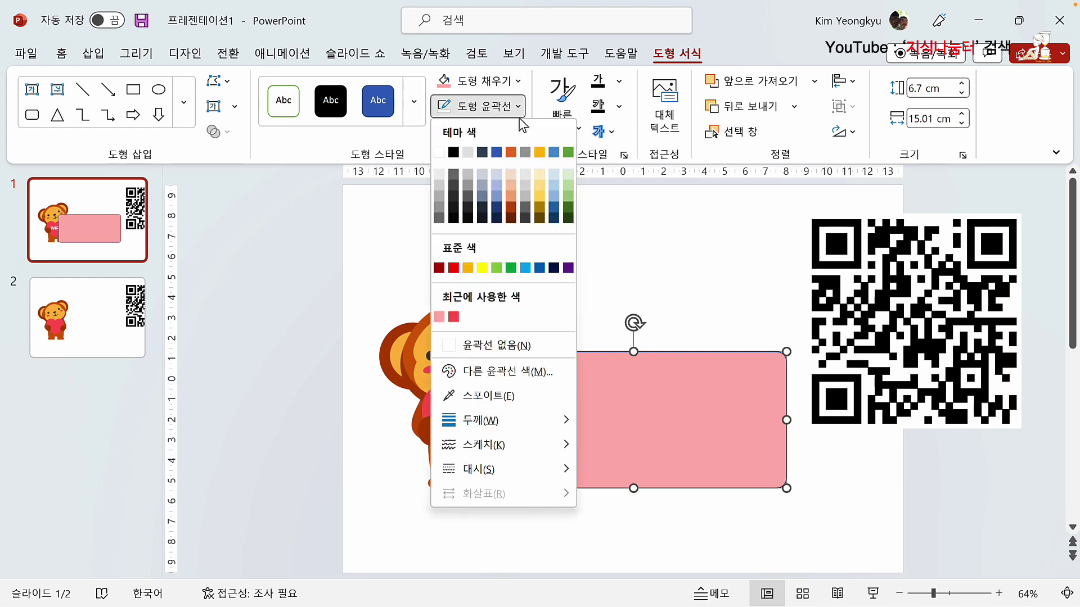
{"action": "left_click", "coordinate": [454, 317]}
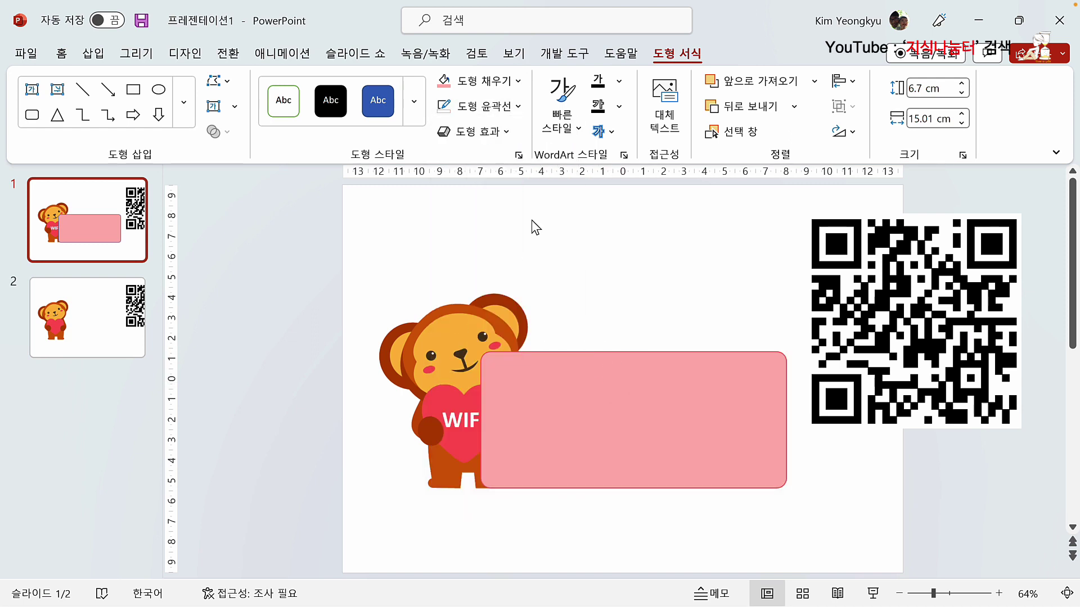
{"action": "left_click", "coordinate": [521, 112]}
Step: Set the rectangle's outline to 6pt and send it behind the monkey
{"action": "mouse_move", "coordinate": [516, 429]}
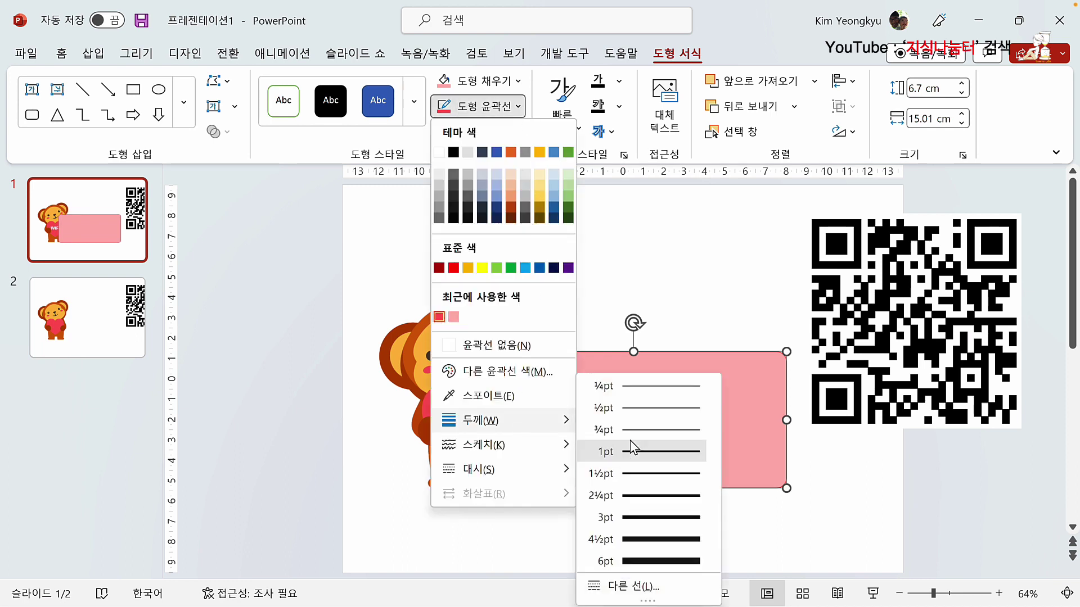
{"action": "left_click", "coordinate": [655, 555]}
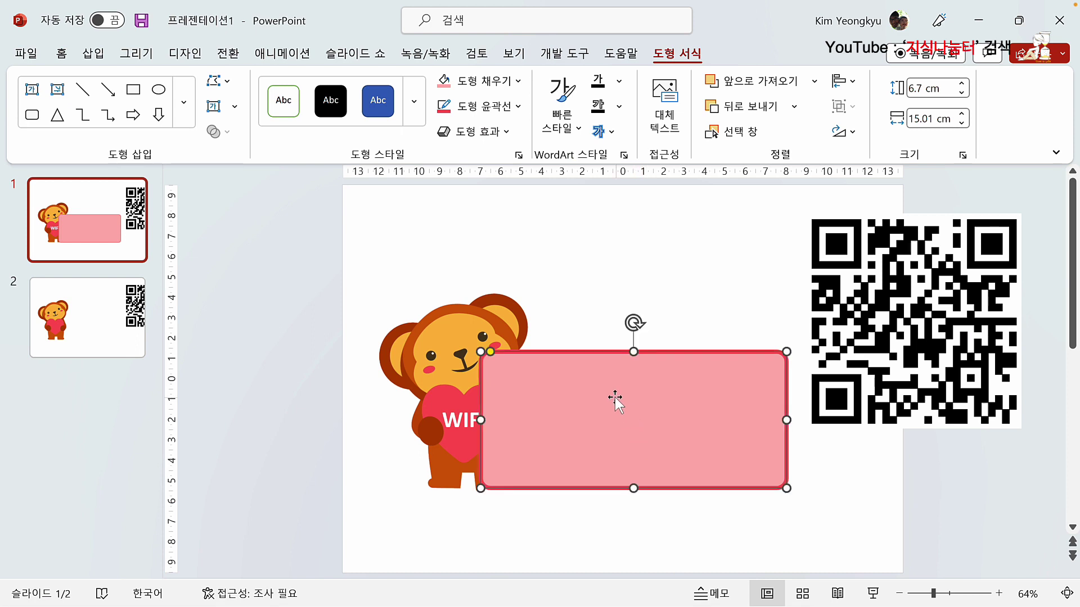
{"action": "right_click", "coordinate": [535, 358]}
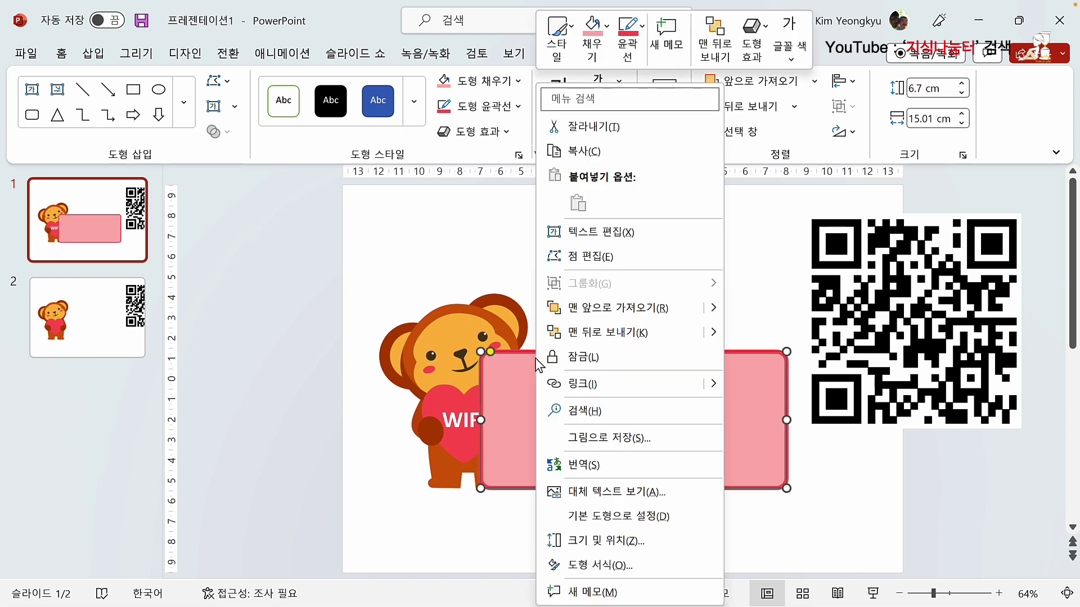
{"action": "left_click", "coordinate": [619, 331]}
{"action": "left_click", "coordinate": [625, 279]}
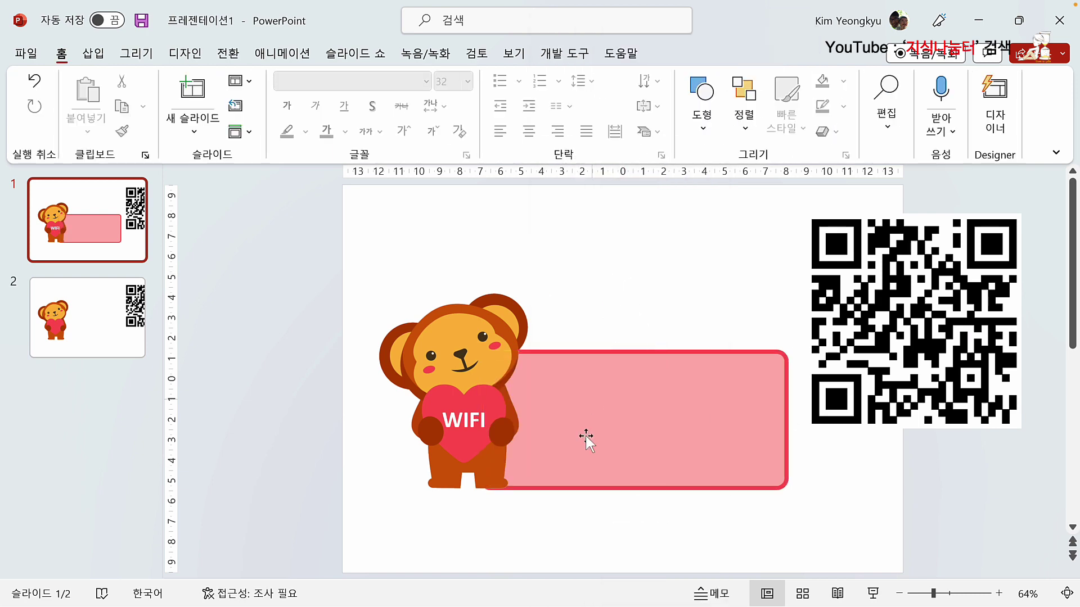
Step: Adjust the pink rectangle's height by dragging its bottom edge
{"action": "left_click", "coordinate": [601, 488]}
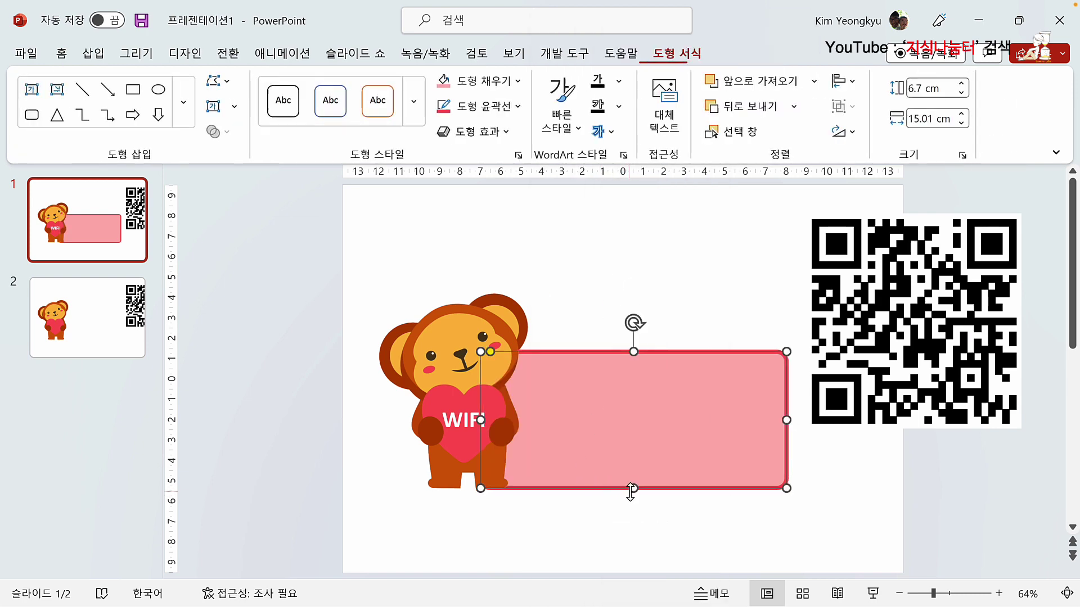
{"action": "left_click_drag", "start_coordinate": [636, 488], "coordinate": [639, 485]}
{"action": "left_click", "coordinate": [619, 516]}
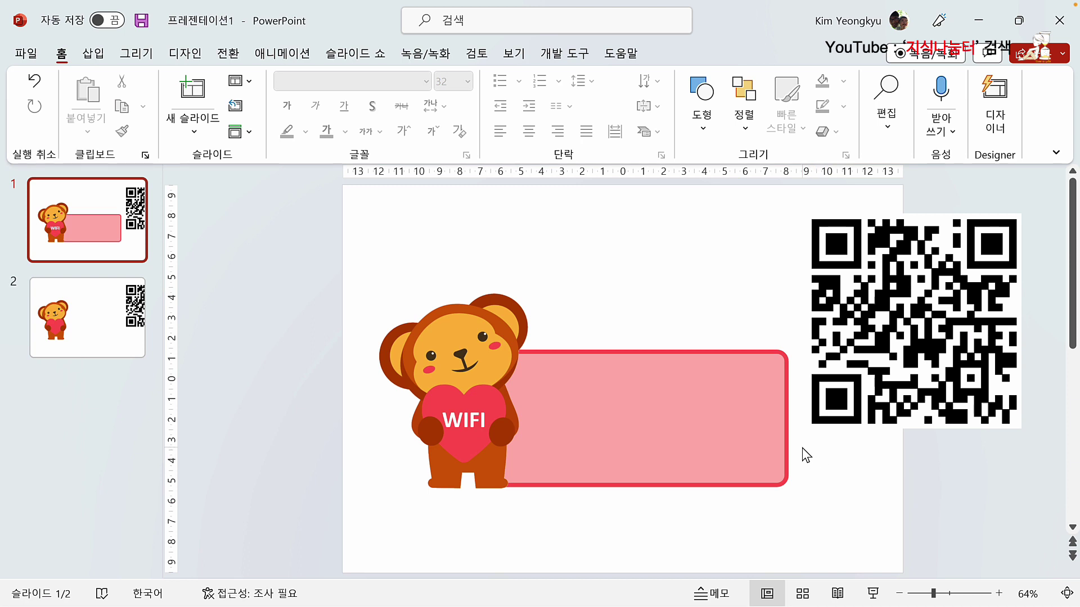
Step: Shrink the Wi-Fi QR code and fit it into the left side of the pink panel beside the monkey
{"action": "left_click", "coordinate": [912, 316]}
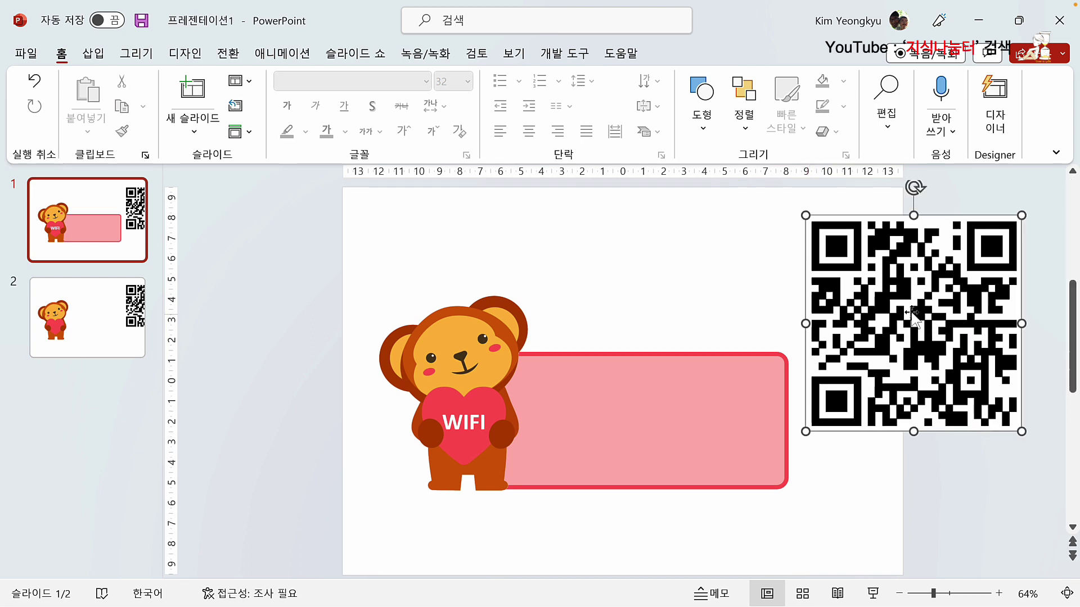
{"action": "left_click_drag", "start_coordinate": [1022, 215], "coordinate": [900, 334]}
{"action": "left_click_drag", "start_coordinate": [838, 394], "coordinate": [561, 436]}
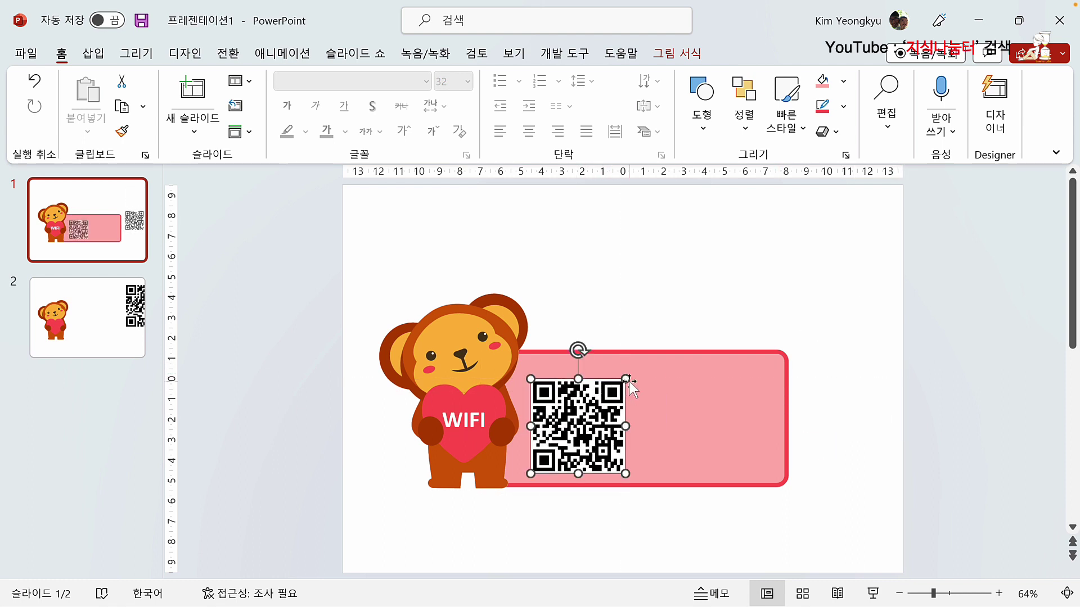
{"action": "left_click_drag", "start_coordinate": [625, 382], "coordinate": [616, 388]}
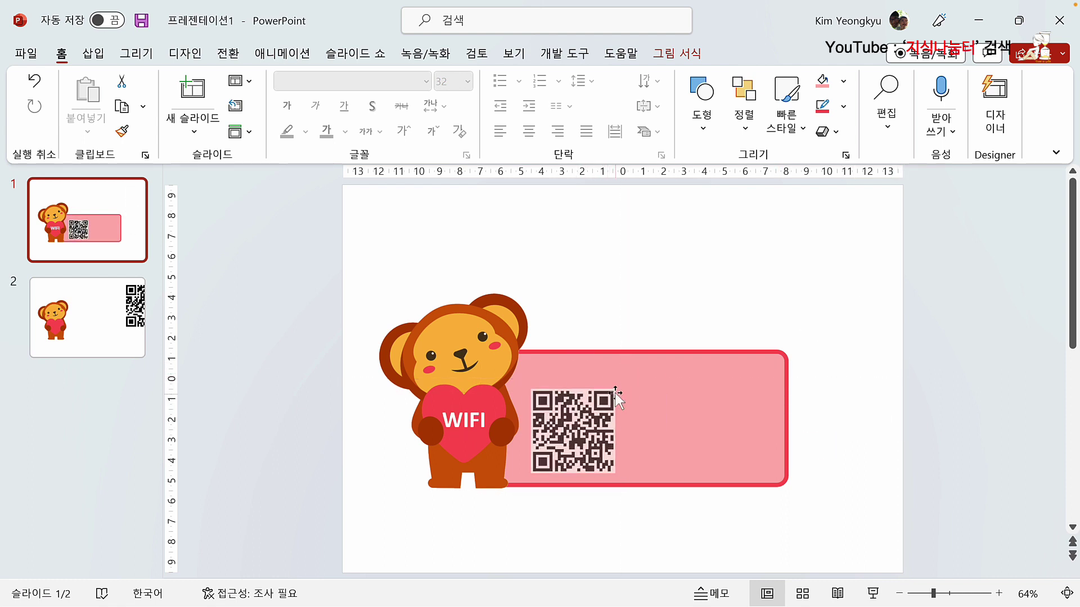
{"action": "left_click_drag", "start_coordinate": [572, 416], "coordinate": [571, 423]}
{"action": "left_click", "coordinate": [623, 293]}
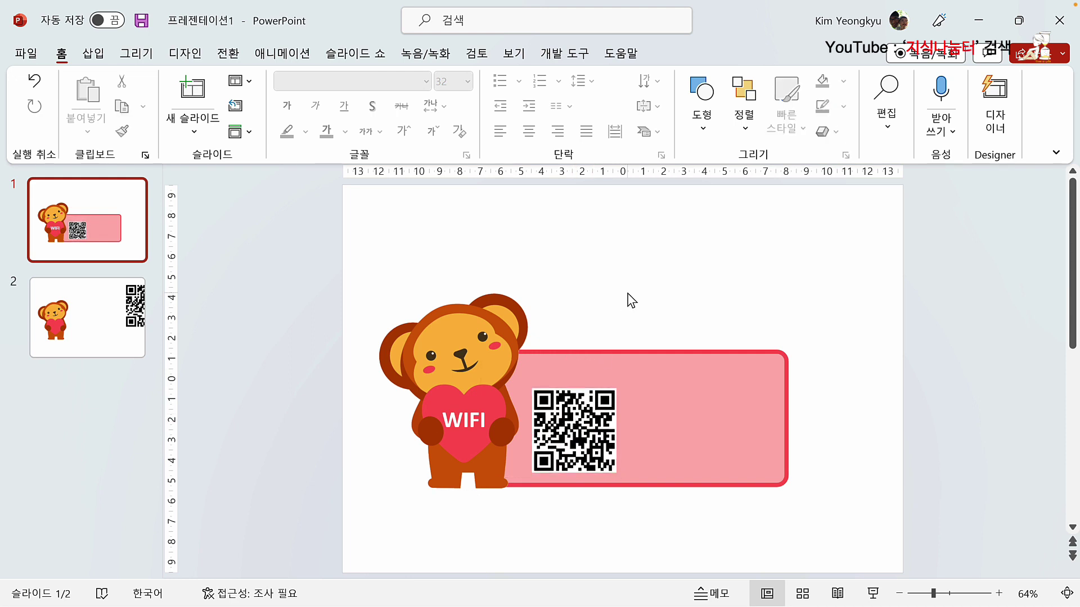
Step: Paste '저희 매장을 찾아 주셔서 감사합니다. ^^' into a new text box at the pink panel's top
{"action": "left_click", "coordinate": [93, 54]}
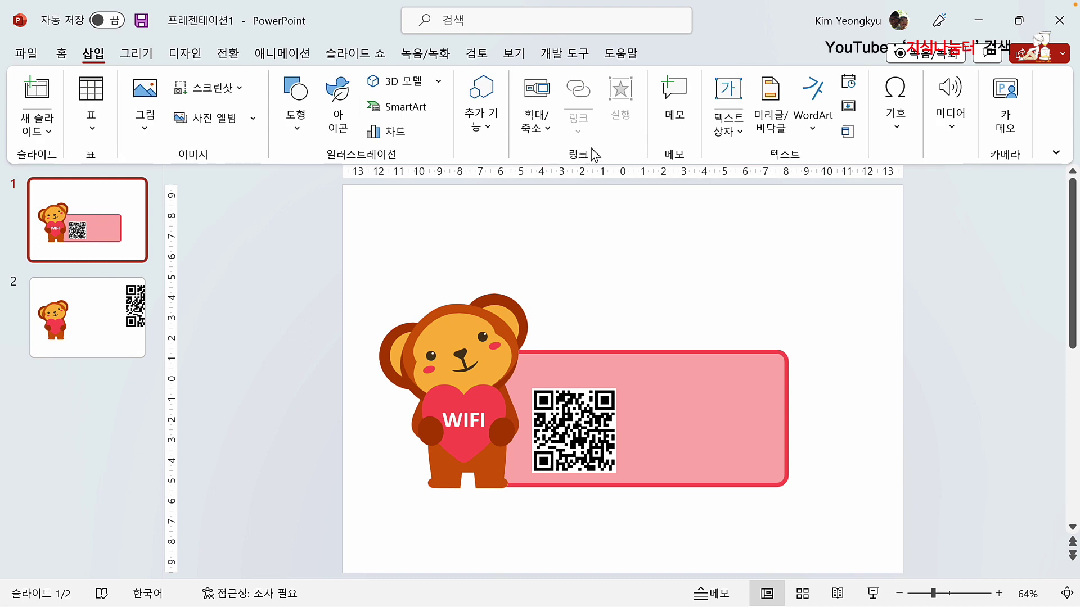
{"action": "left_click", "coordinate": [729, 107]}
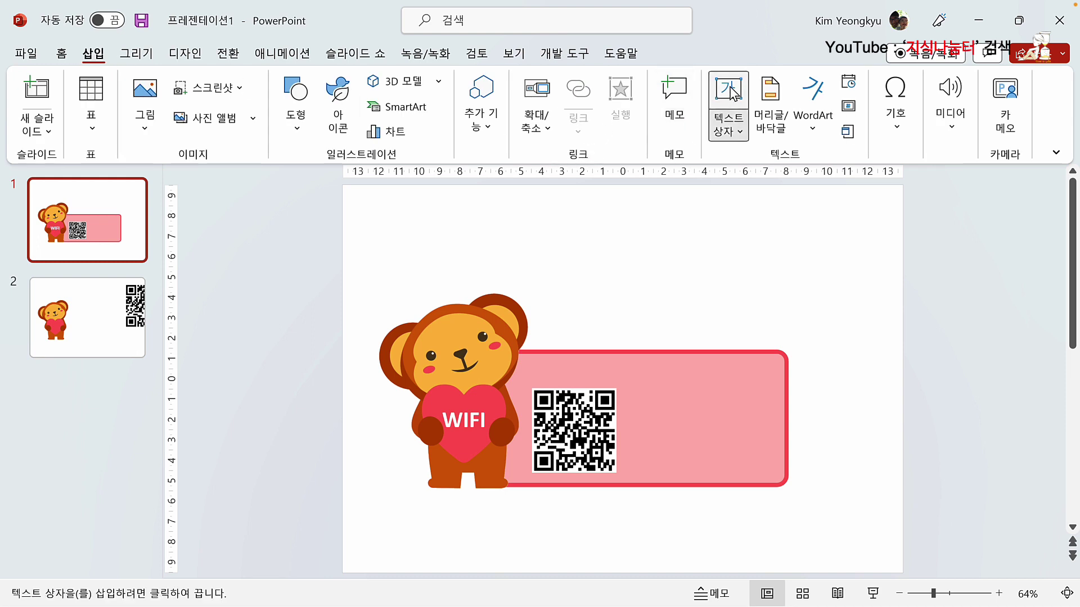
{"action": "left_click", "coordinate": [568, 304]}
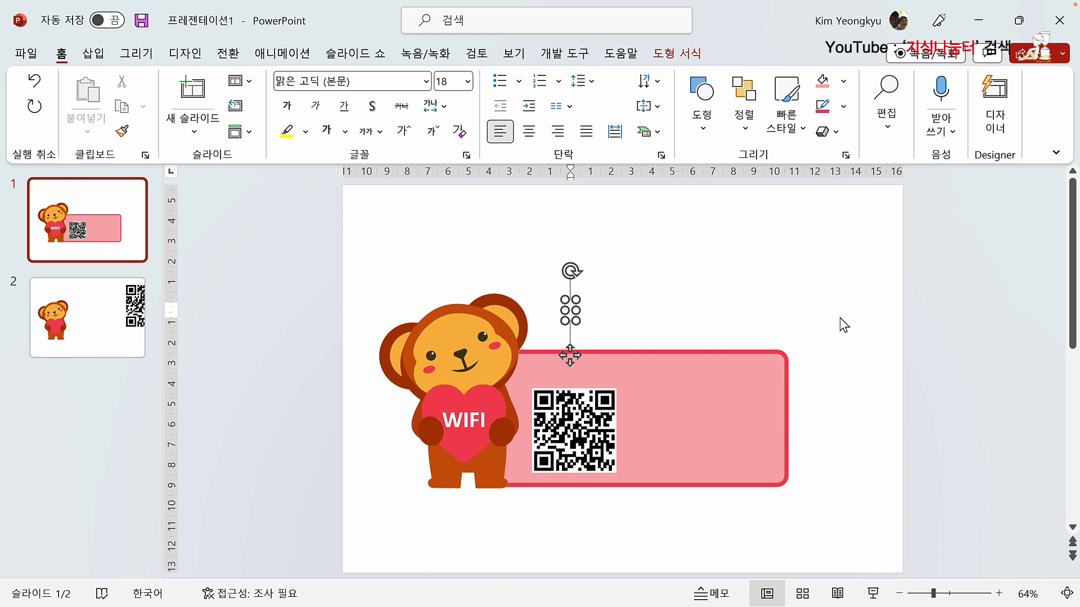
{"action": "type", "text": "저희 매장을 찾아 주셔서 감사합니다. ^^"}
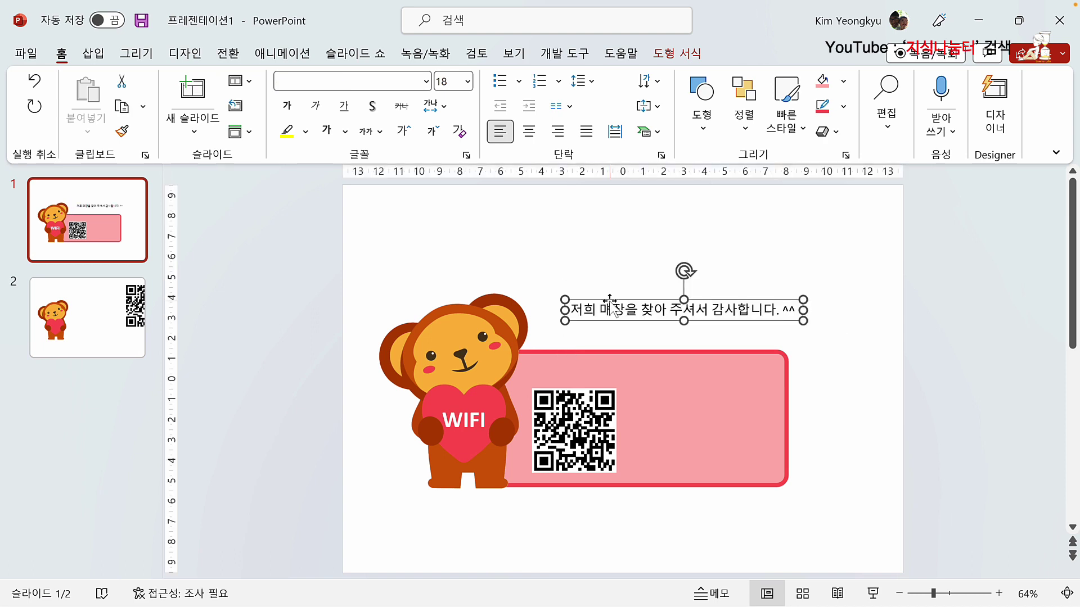
{"action": "left_click_drag", "start_coordinate": [610, 304], "coordinate": [572, 365]}
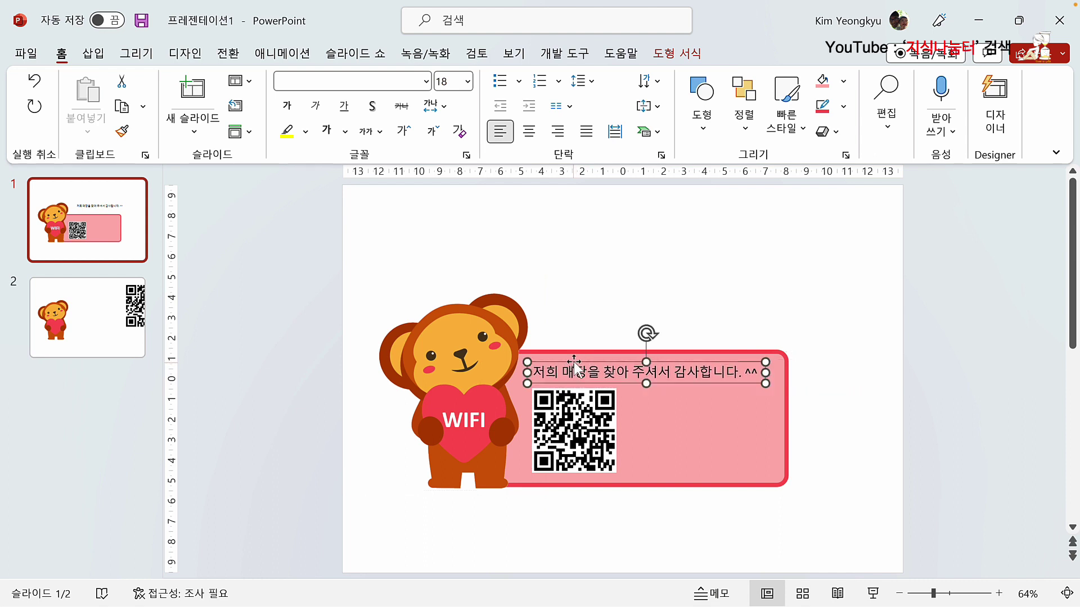
Step: Make the thank-you line bold and red
{"action": "left_click", "coordinate": [287, 108]}
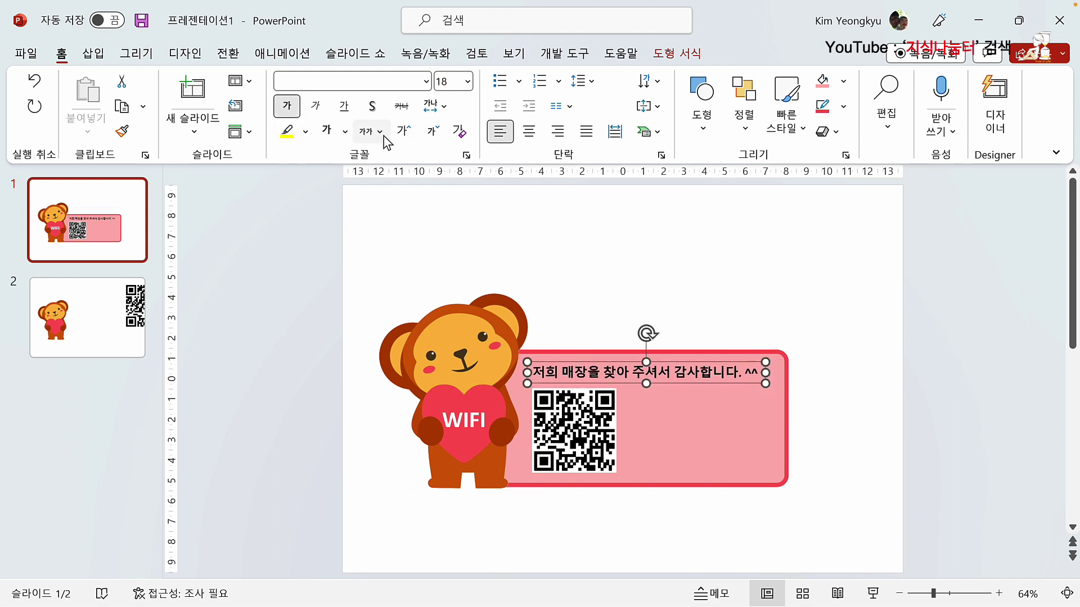
{"action": "left_click", "coordinate": [345, 132]}
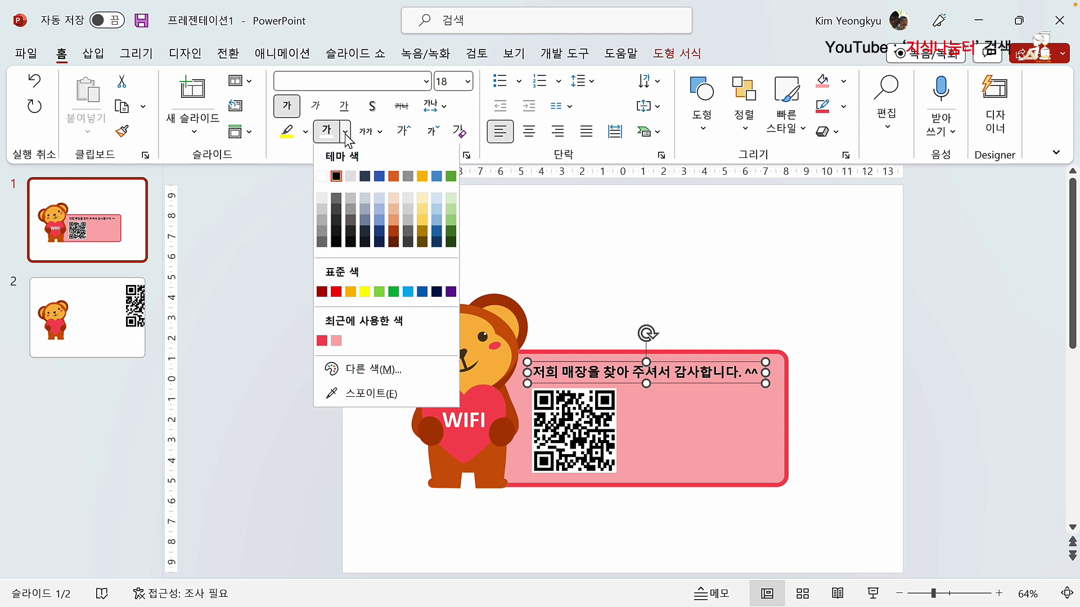
{"action": "left_click", "coordinate": [347, 290]}
{"action": "left_click", "coordinate": [730, 296]}
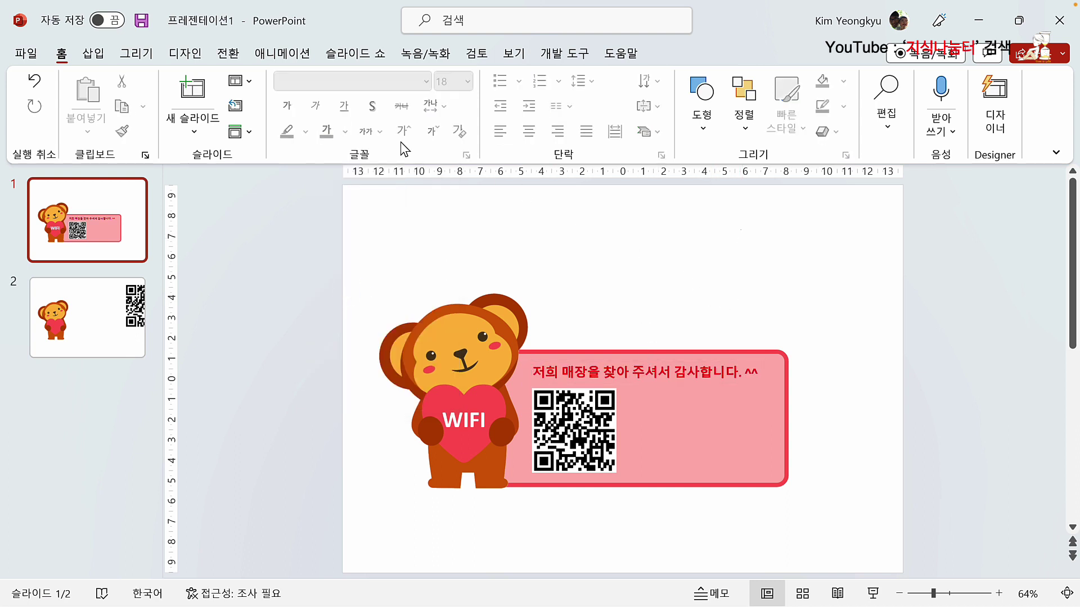
{"action": "left_click", "coordinate": [93, 53]}
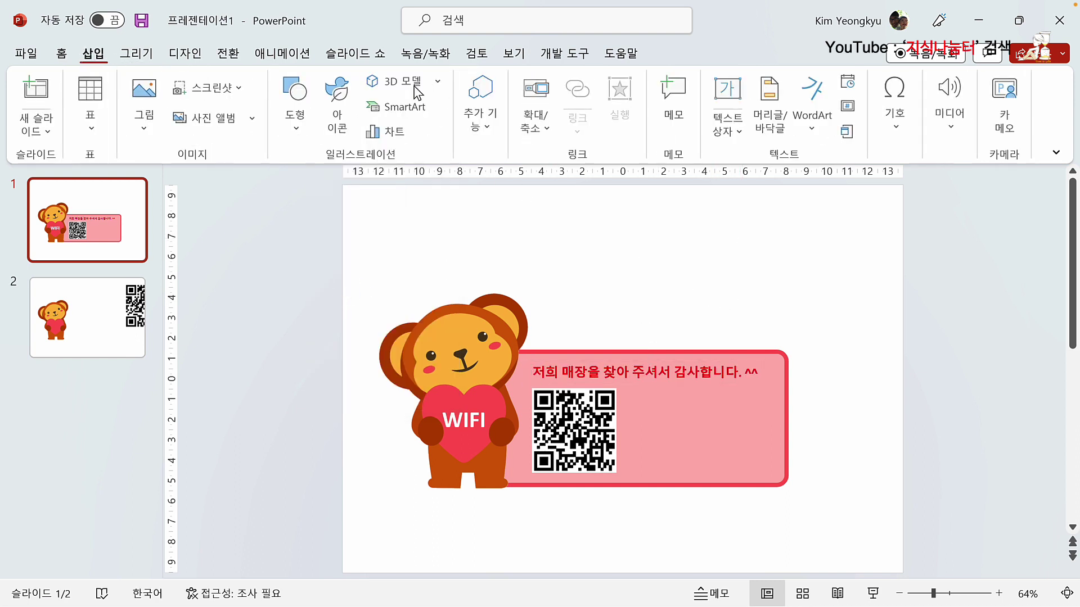
Step: Paste the Wi-Fi notice with scan instructions, network name and password beside the QR code, in bold 14 pt
{"action": "left_click", "coordinate": [728, 98]}
{"action": "left_click", "coordinate": [682, 275]}
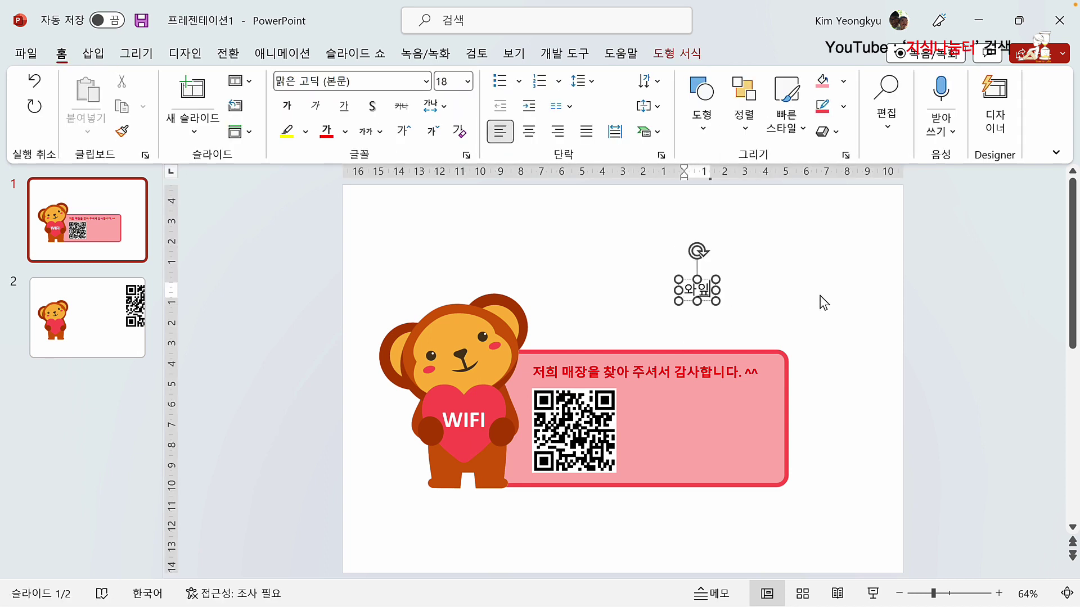
{"action": "left_click_drag", "start_coordinate": [698, 281], "coordinate": [668, 382]}
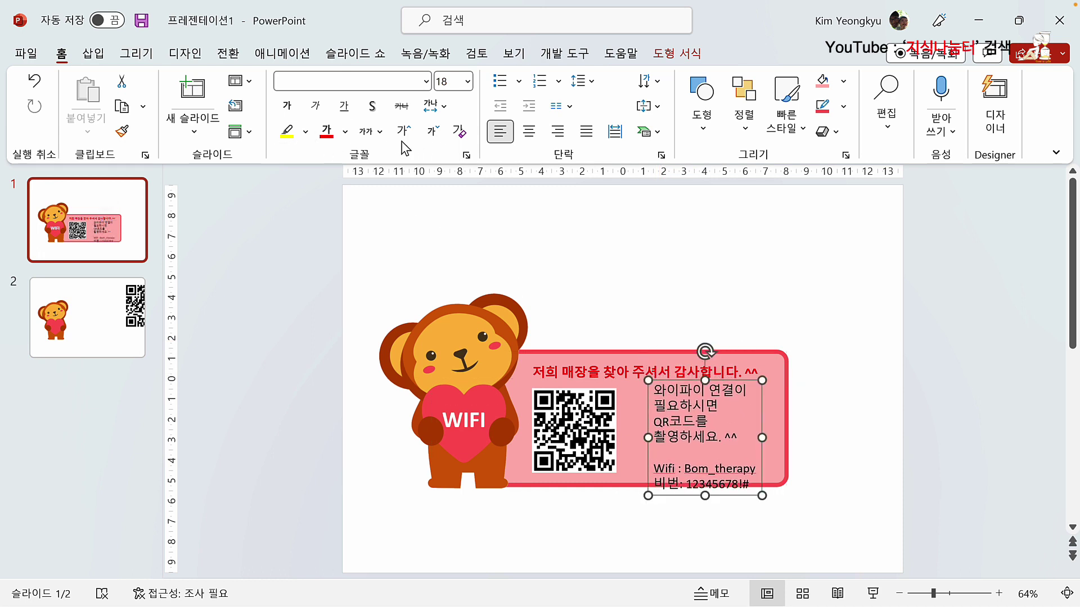
{"action": "double_click", "coordinate": [433, 133]}
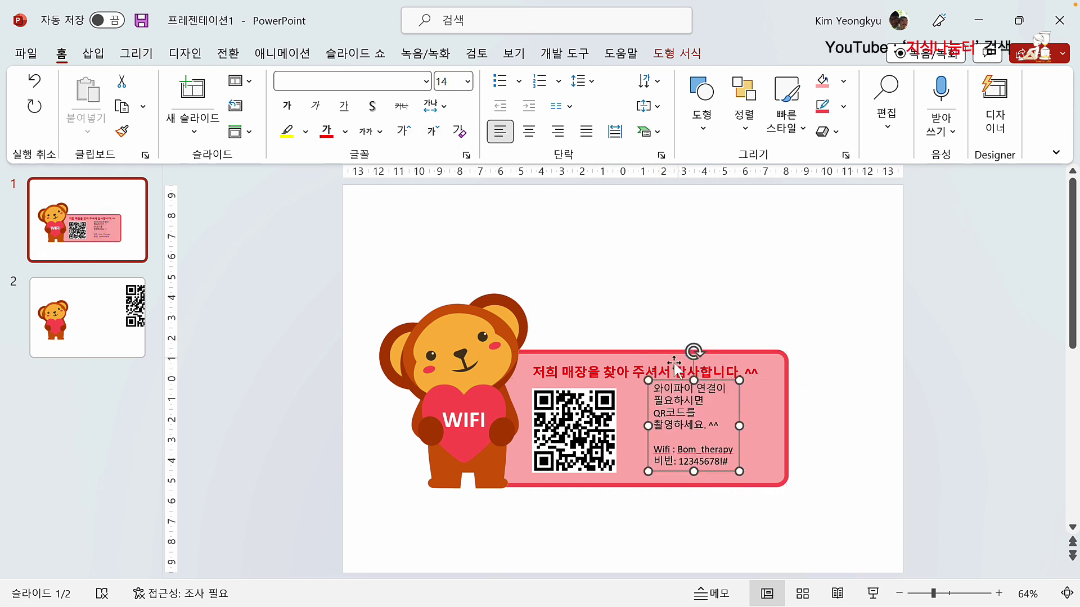
{"action": "left_click_drag", "start_coordinate": [670, 387], "coordinate": [660, 390]}
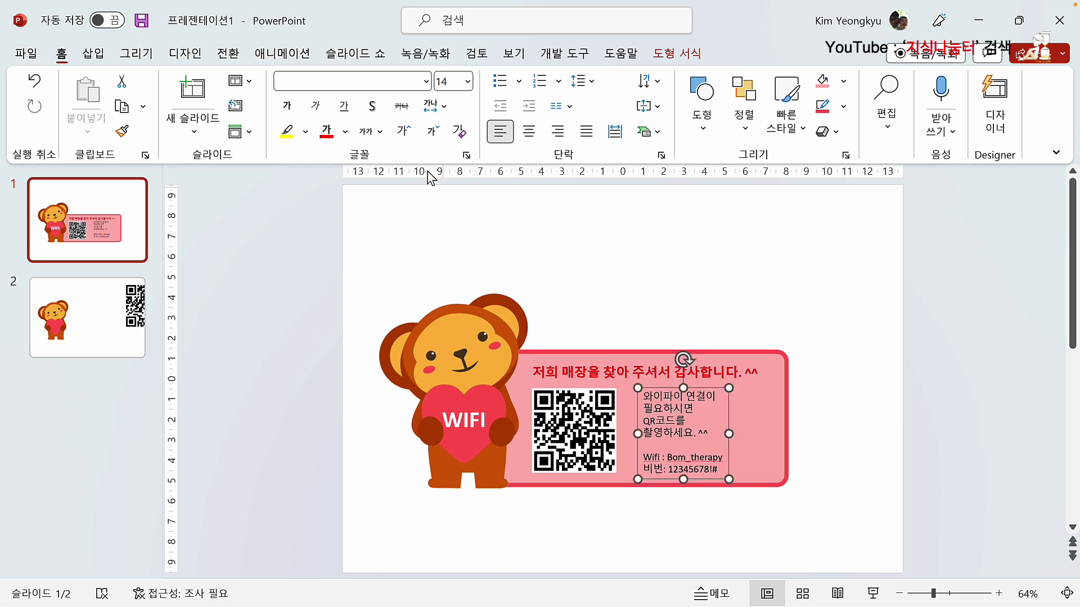
{"action": "left_click", "coordinate": [287, 106]}
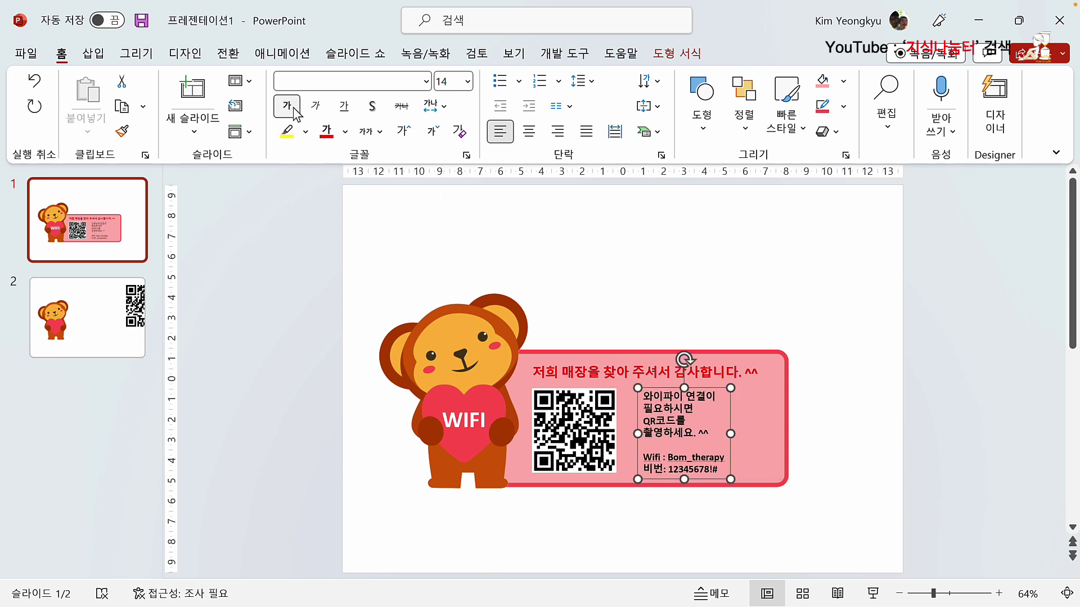
{"action": "left_click", "coordinate": [677, 469]}
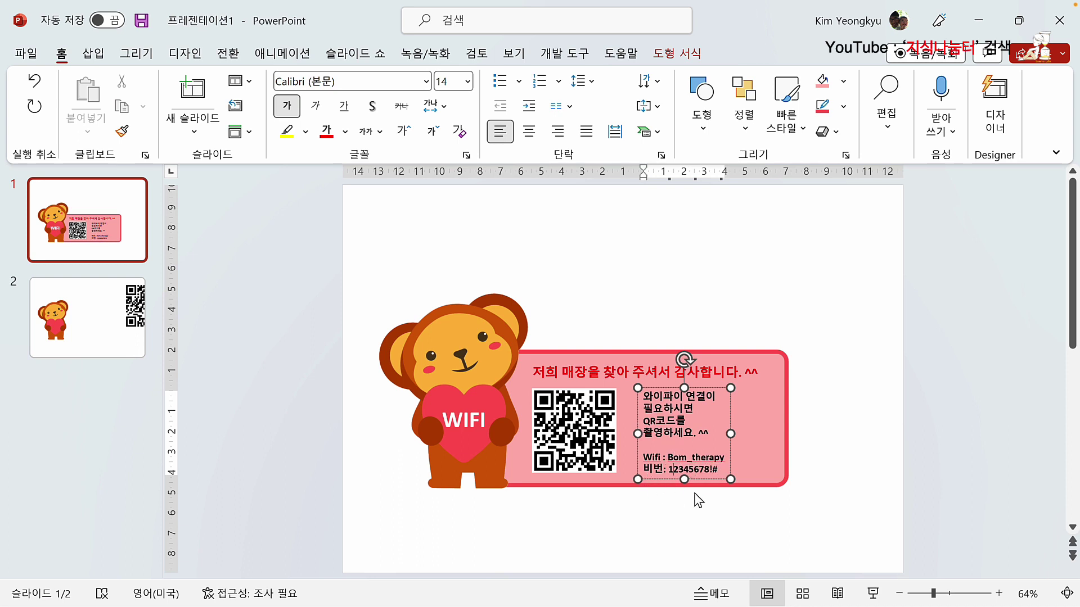
{"action": "left_click", "coordinate": [693, 511]}
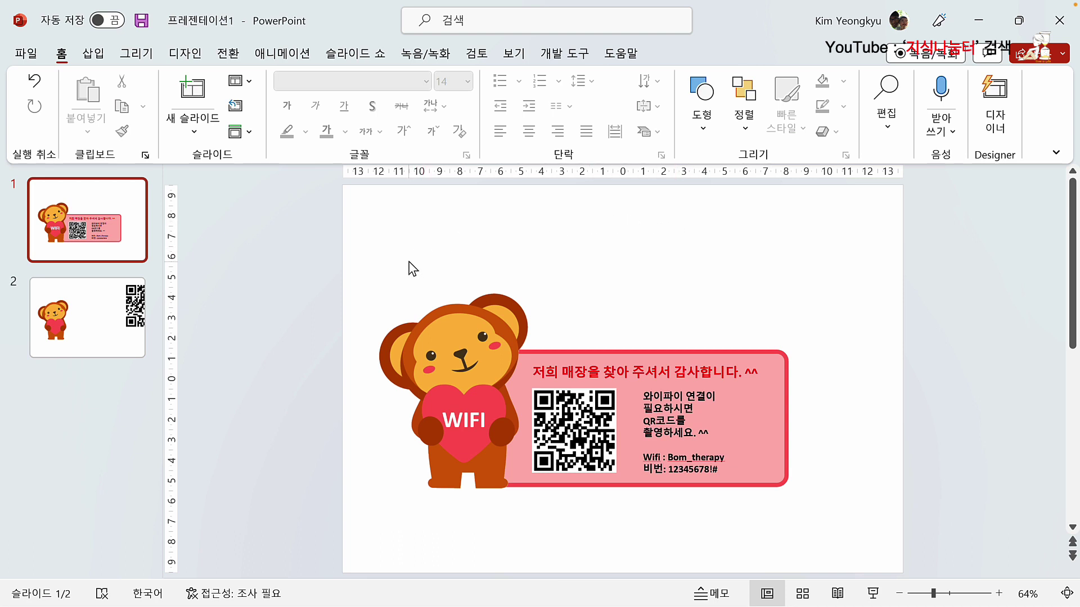
Step: Preview slide 1 in the print view, then return to editing
{"action": "left_click", "coordinate": [25, 54]}
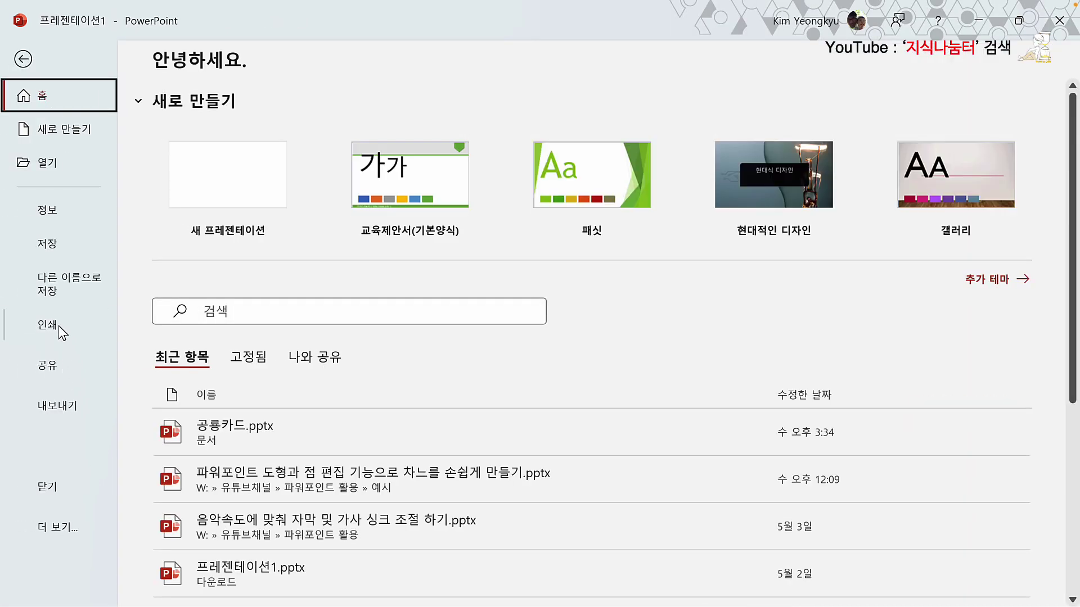
{"action": "left_click", "coordinate": [59, 326]}
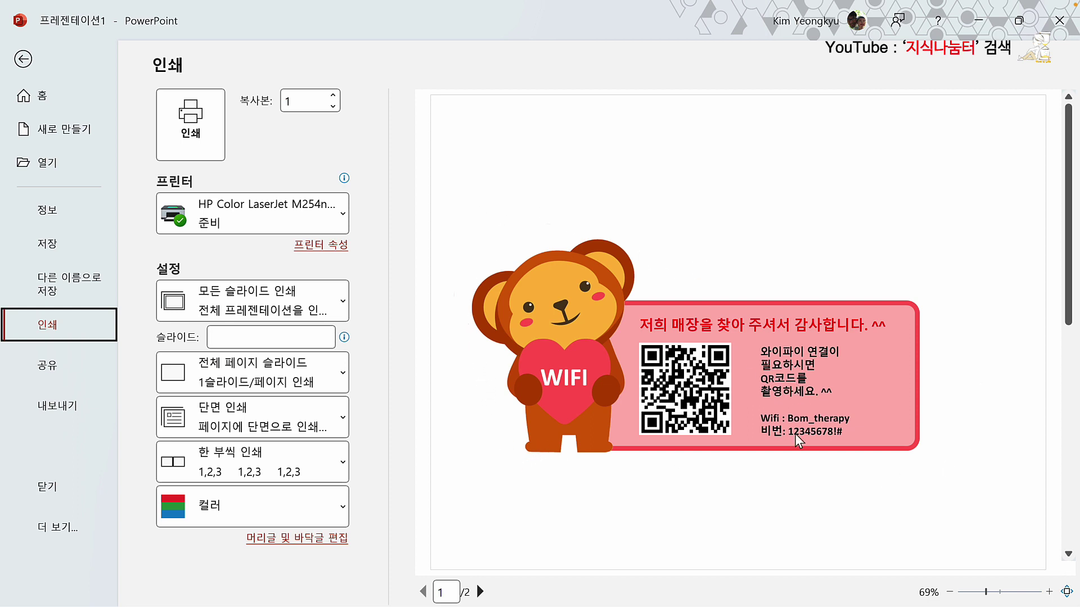
{"action": "left_click", "coordinate": [24, 60]}
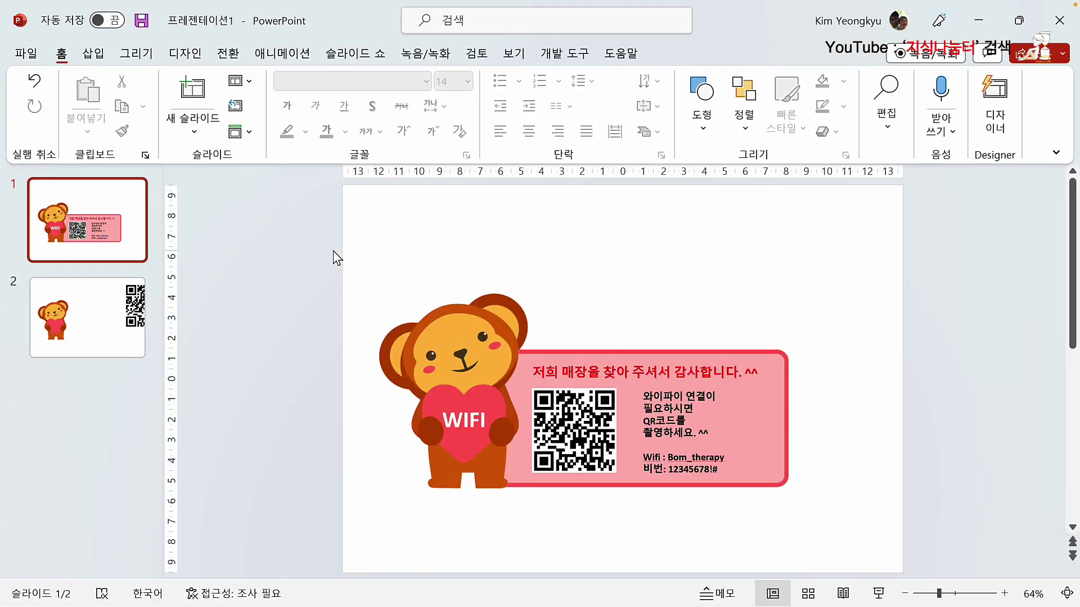
Step: Move all of slide 1's objects up and right as one block, then go to slide 2
{"action": "left_click_drag", "start_coordinate": [333, 251], "coordinate": [897, 550]}
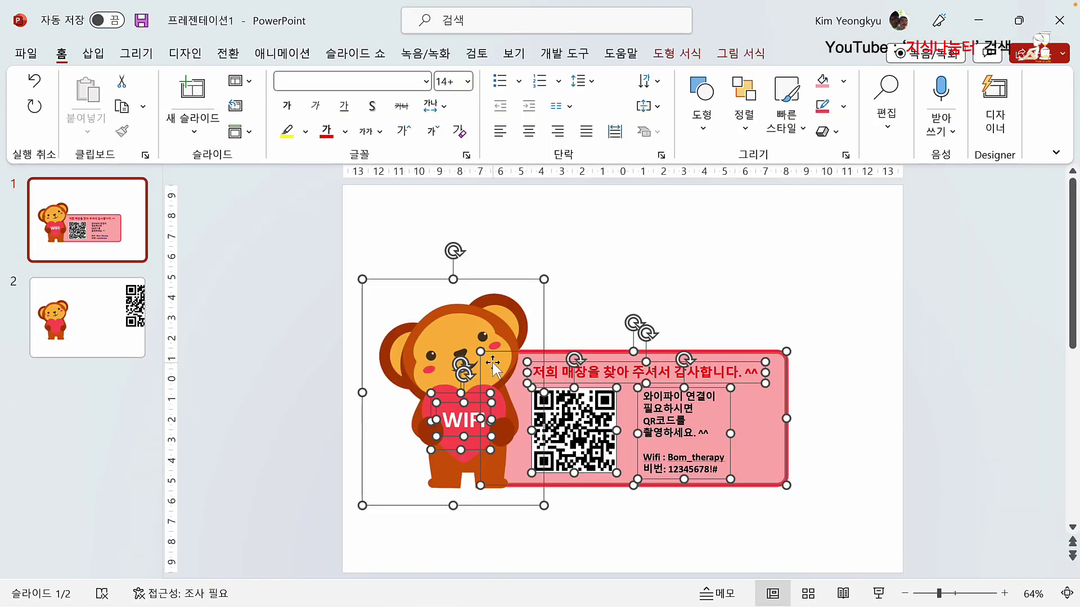
{"action": "left_click_drag", "start_coordinate": [493, 363], "coordinate": [535, 326]}
{"action": "left_click", "coordinate": [364, 325]}
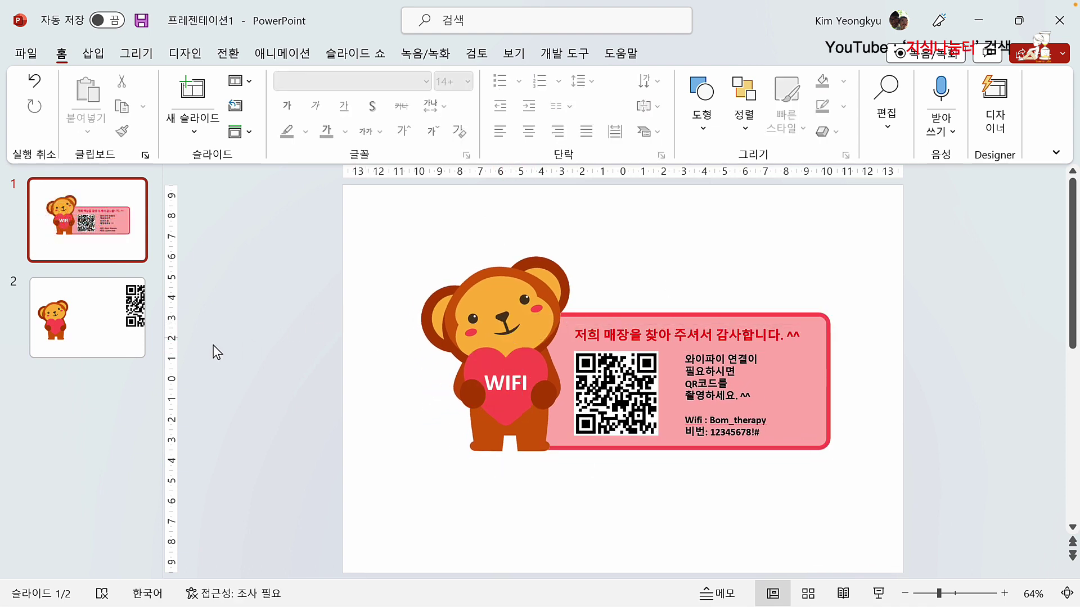
{"action": "left_click", "coordinate": [85, 337]}
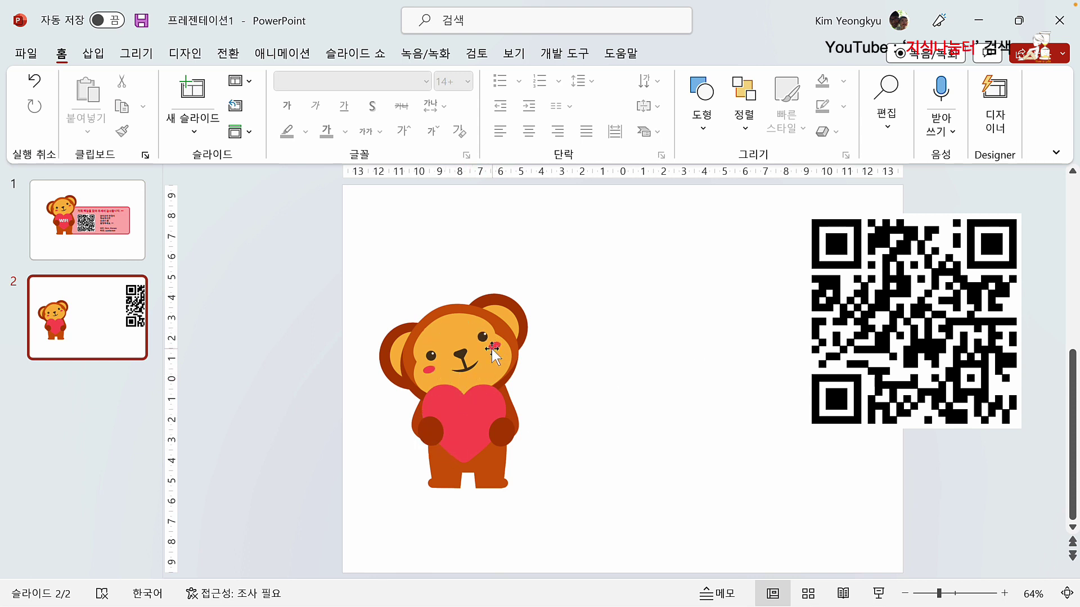
Step: Undo the stray bear move and group the bear with its heart
{"action": "left_click_drag", "start_coordinate": [494, 368], "coordinate": [654, 305]}
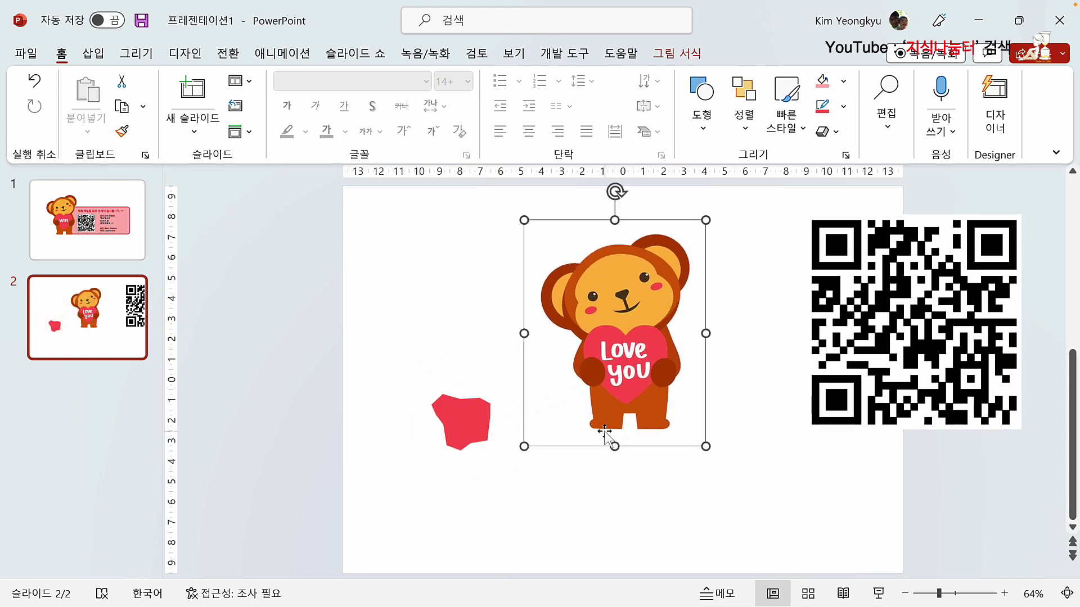
{"action": "key", "text": "ctrl+z"}
{"action": "key", "text": "Escape"}
{"action": "left_click_drag", "start_coordinate": [285, 238], "coordinate": [661, 566]}
{"action": "right_click", "coordinate": [461, 405]}
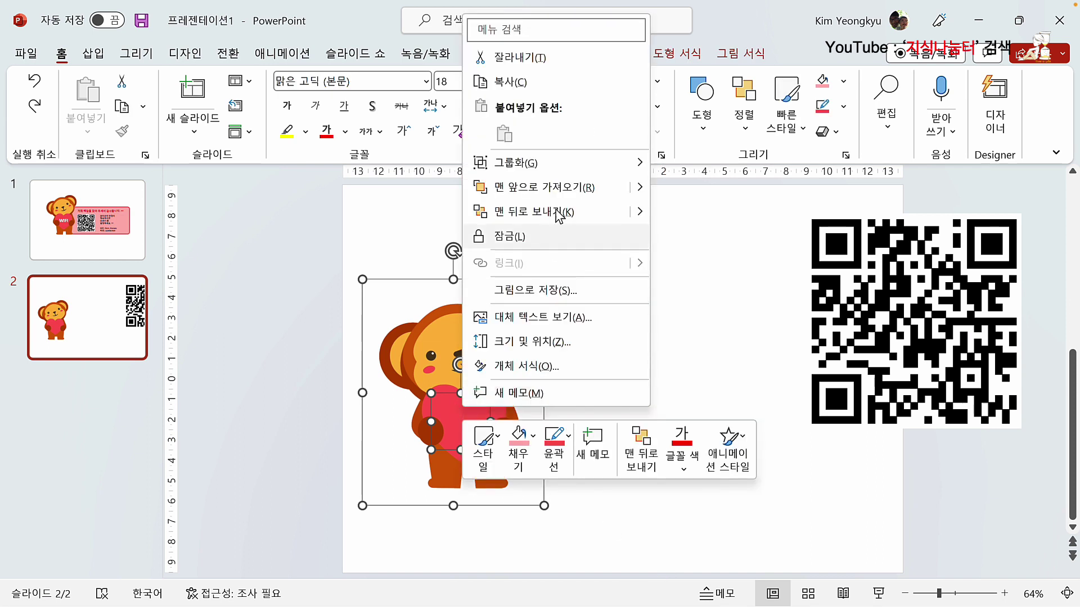
{"action": "mouse_move", "coordinate": [572, 166]}
{"action": "left_click", "coordinate": [658, 169]}
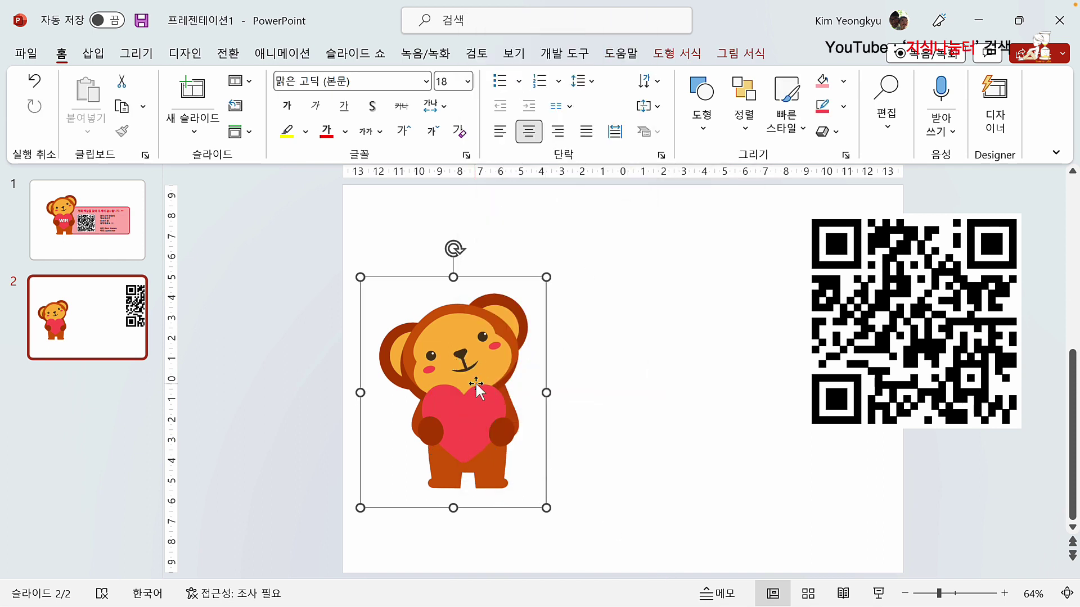
Step: Enlarge the bear group and move it up and right toward the slide centre
{"action": "left_click_drag", "start_coordinate": [465, 383], "coordinate": [625, 307]}
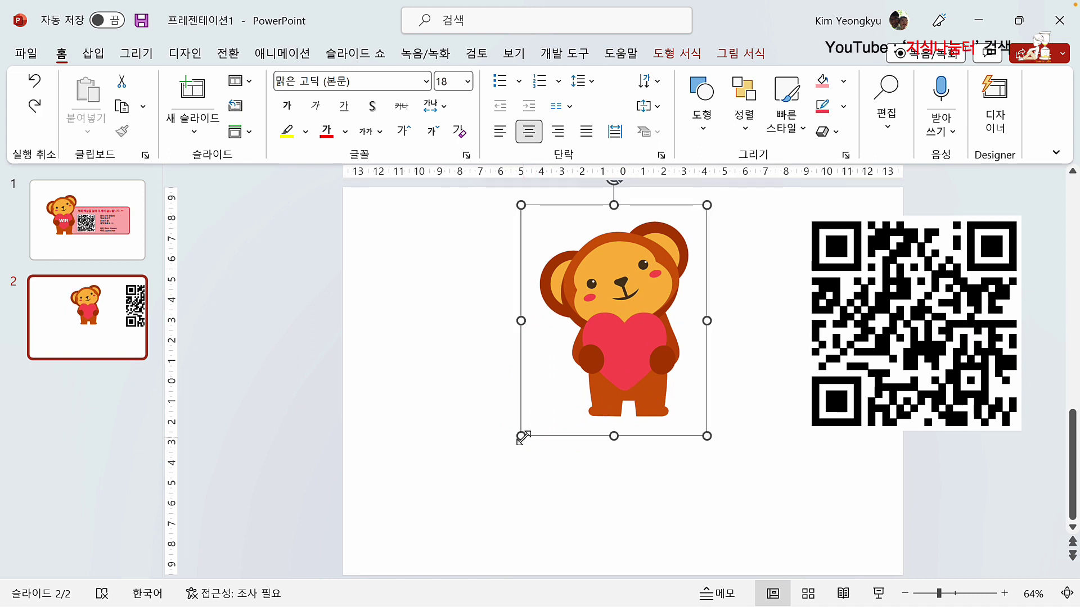
{"action": "left_click_drag", "start_coordinate": [521, 436], "coordinate": [417, 566]}
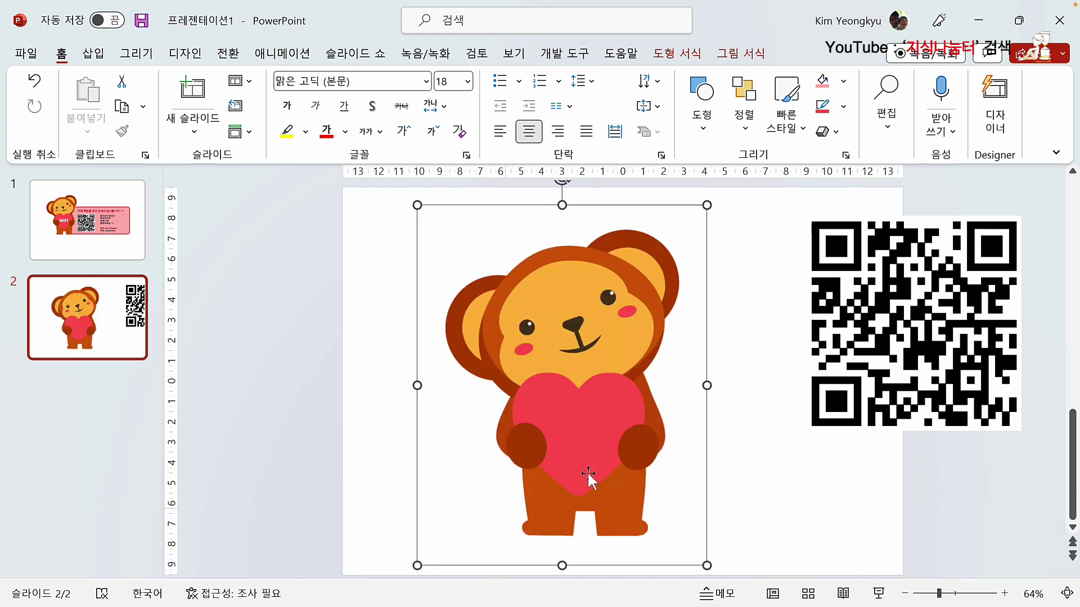
{"action": "left_click", "coordinate": [775, 450]}
{"action": "left_click_drag", "start_coordinate": [618, 400], "coordinate": [616, 387]}
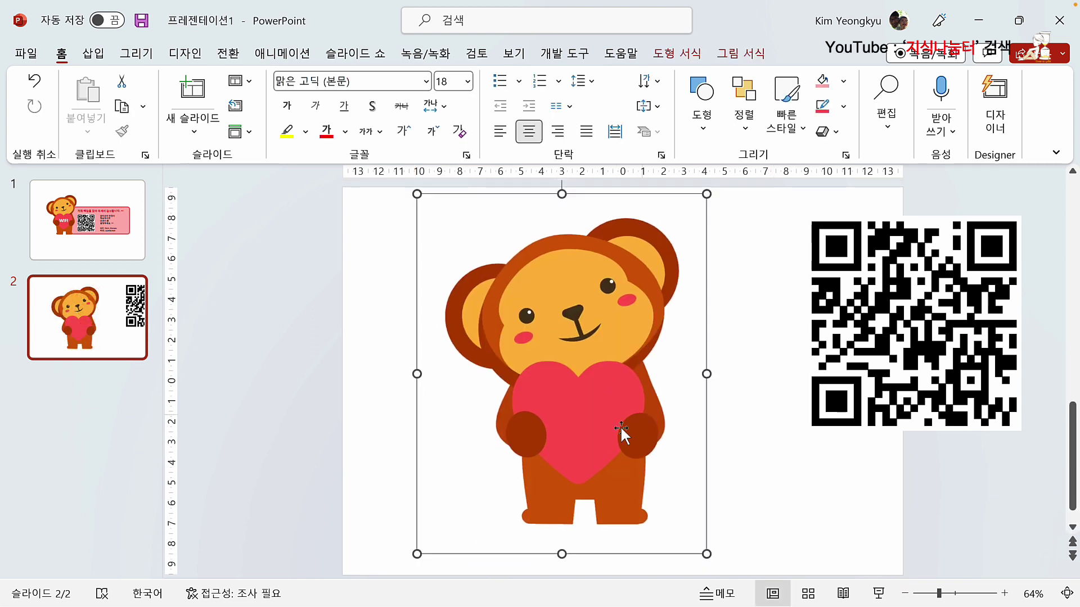
{"action": "left_click", "coordinate": [781, 369]}
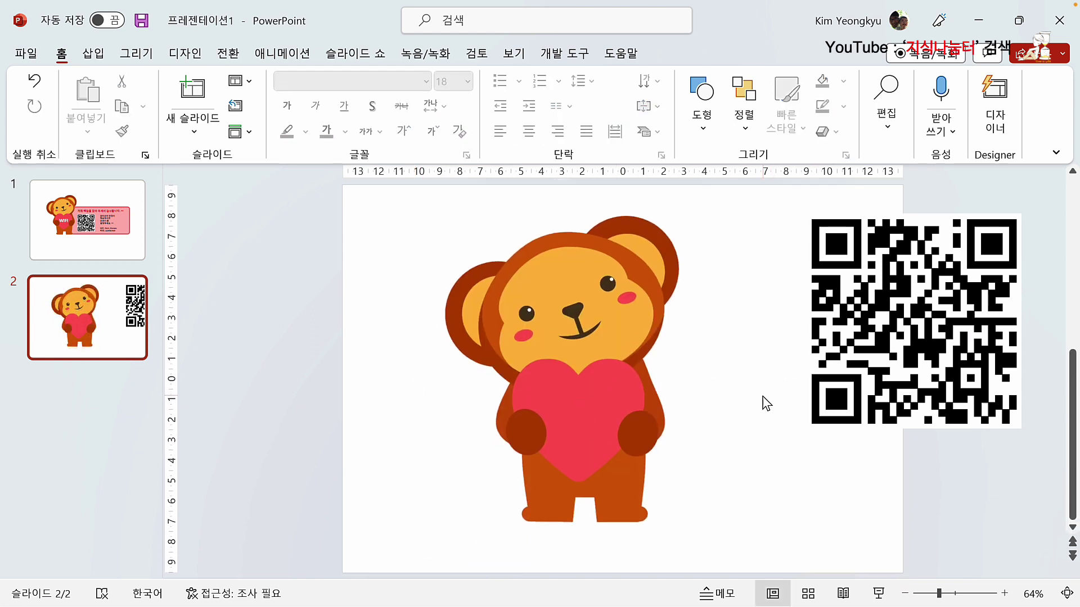
Step: Draw a rounded rectangle over the bear's heart
{"action": "left_click", "coordinate": [94, 54]}
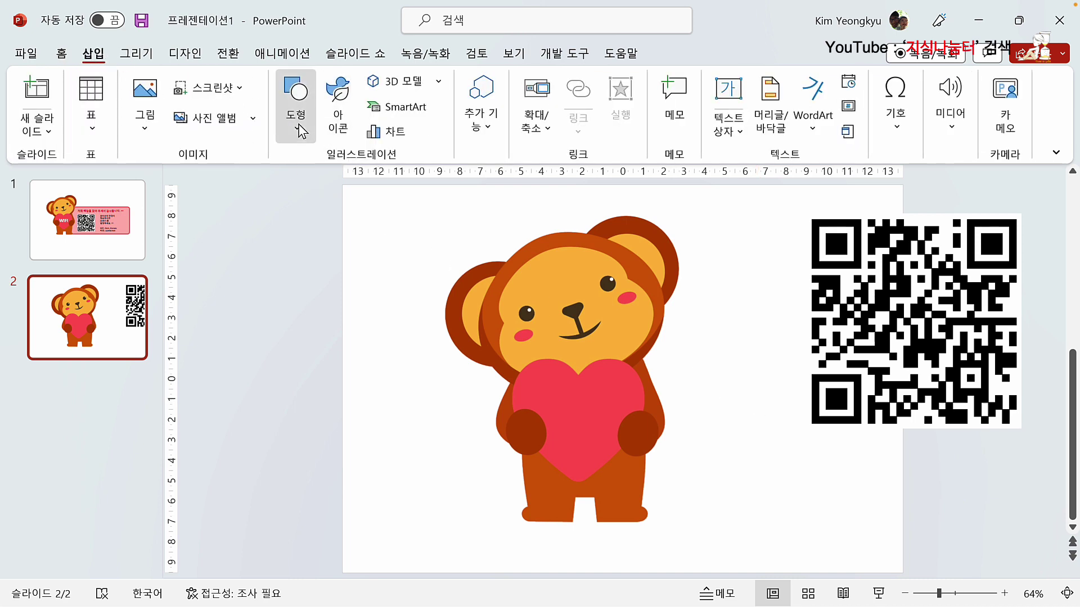
{"action": "left_click", "coordinate": [302, 128]}
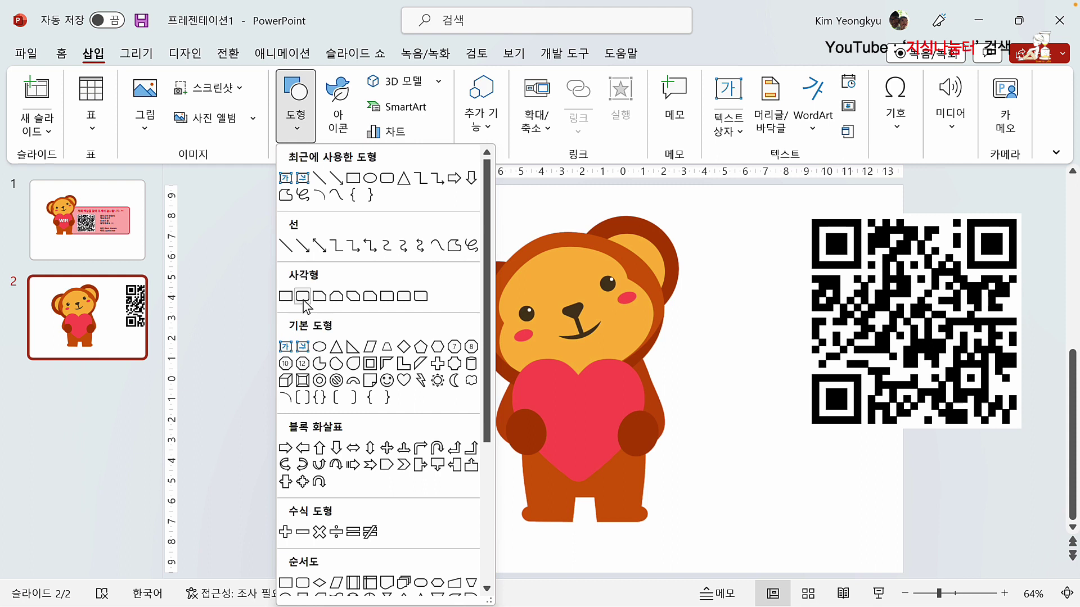
{"action": "left_click", "coordinate": [302, 296]}
{"action": "left_click_drag", "start_coordinate": [511, 359], "coordinate": [645, 485]}
{"action": "left_click_drag", "start_coordinate": [577, 429], "coordinate": [573, 425]}
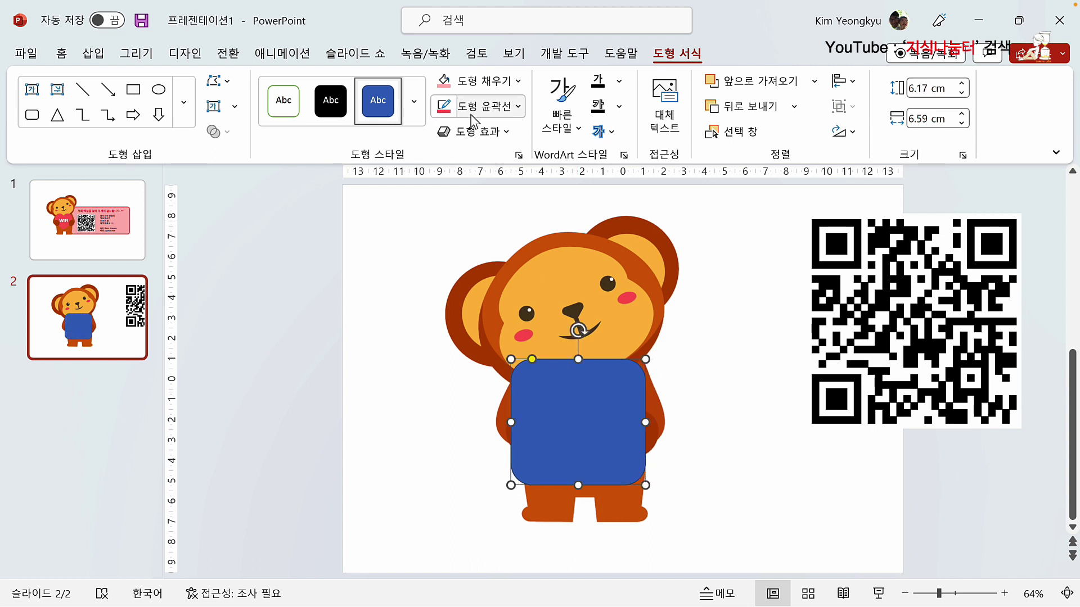
Step: Give the rounded rectangle a white fill and a green 6pt outline
{"action": "left_click", "coordinate": [518, 82]}
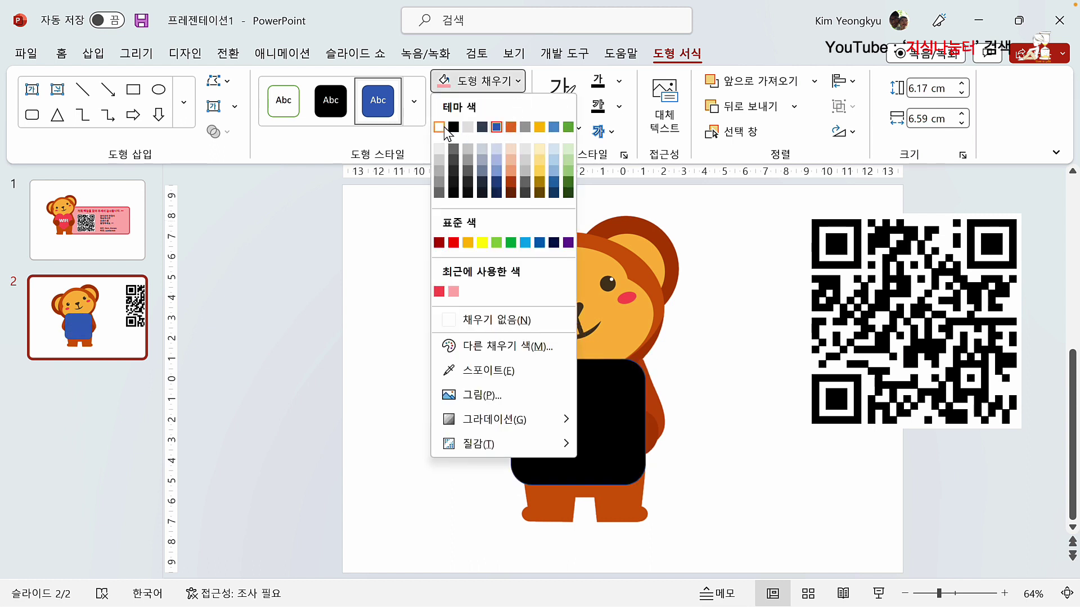
{"action": "left_click", "coordinate": [439, 127]}
{"action": "left_click", "coordinate": [518, 107]}
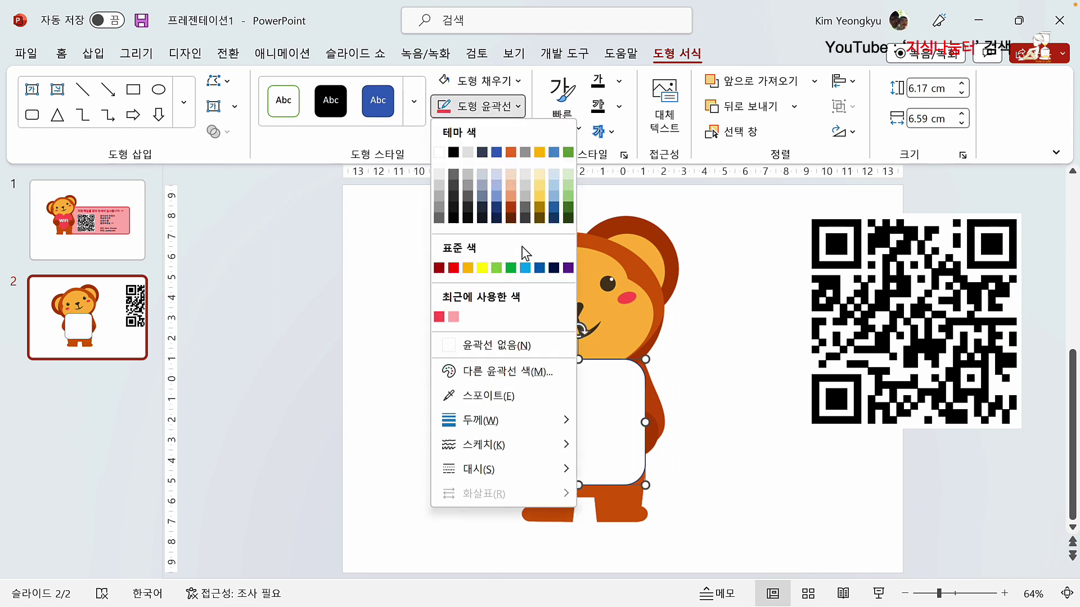
{"action": "left_click", "coordinate": [511, 269]}
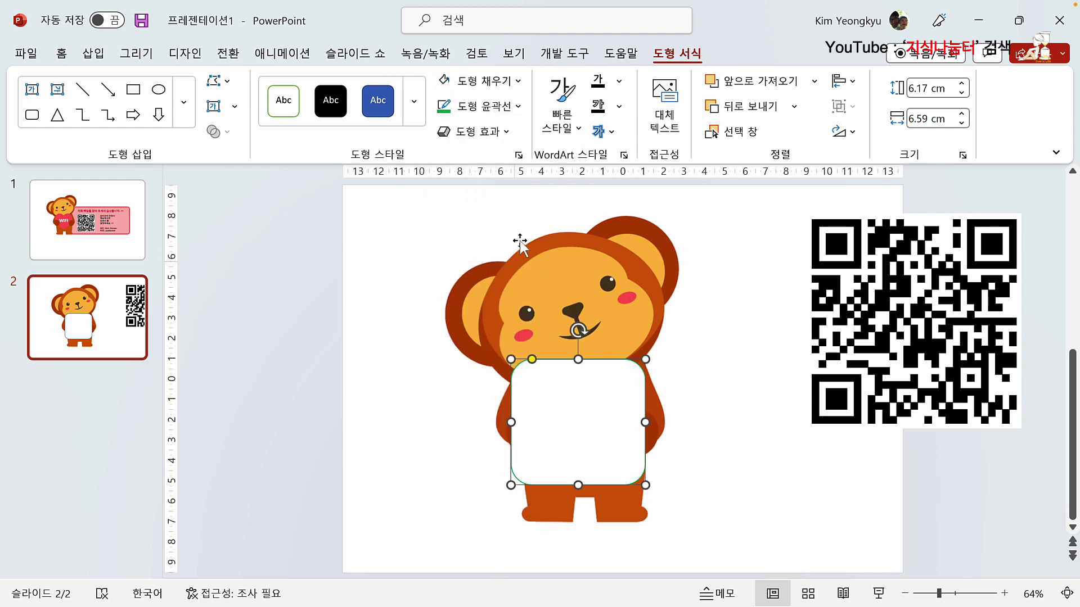
{"action": "left_click", "coordinate": [517, 110]}
{"action": "mouse_move", "coordinate": [531, 429]}
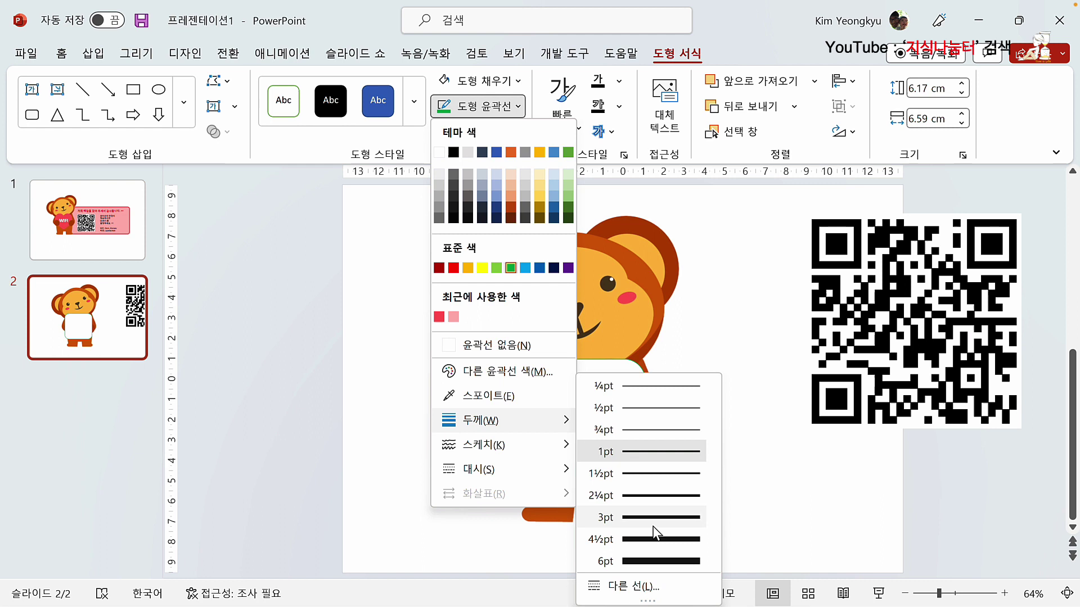
{"action": "left_click", "coordinate": [669, 561]}
{"action": "left_click", "coordinate": [730, 482]}
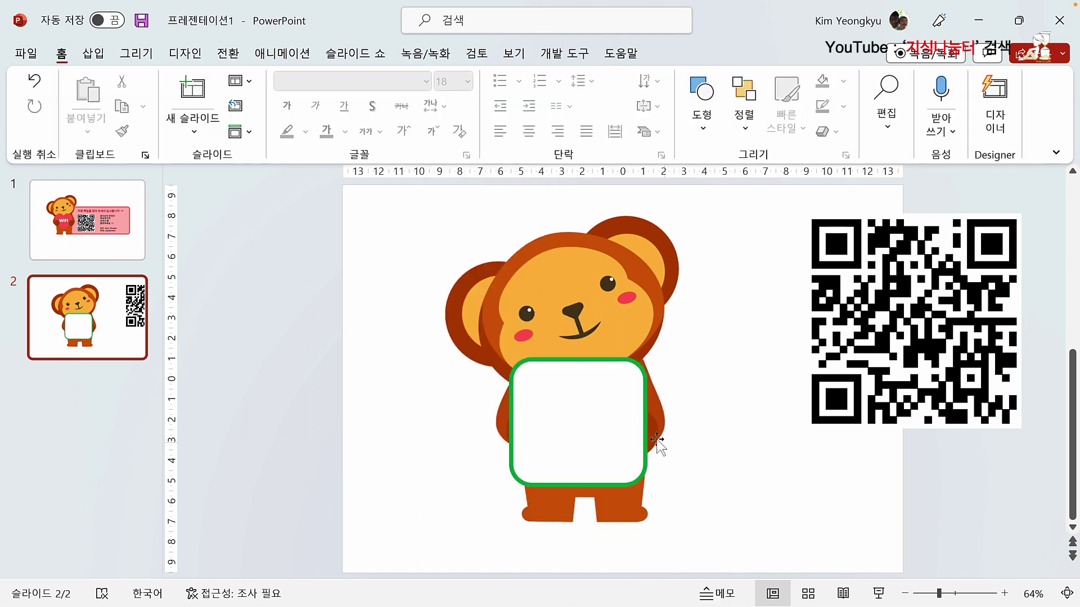
Step: Shrink the QR code to about half size, bring it to front, and fit it inside the white panel
{"action": "left_click", "coordinate": [954, 253]}
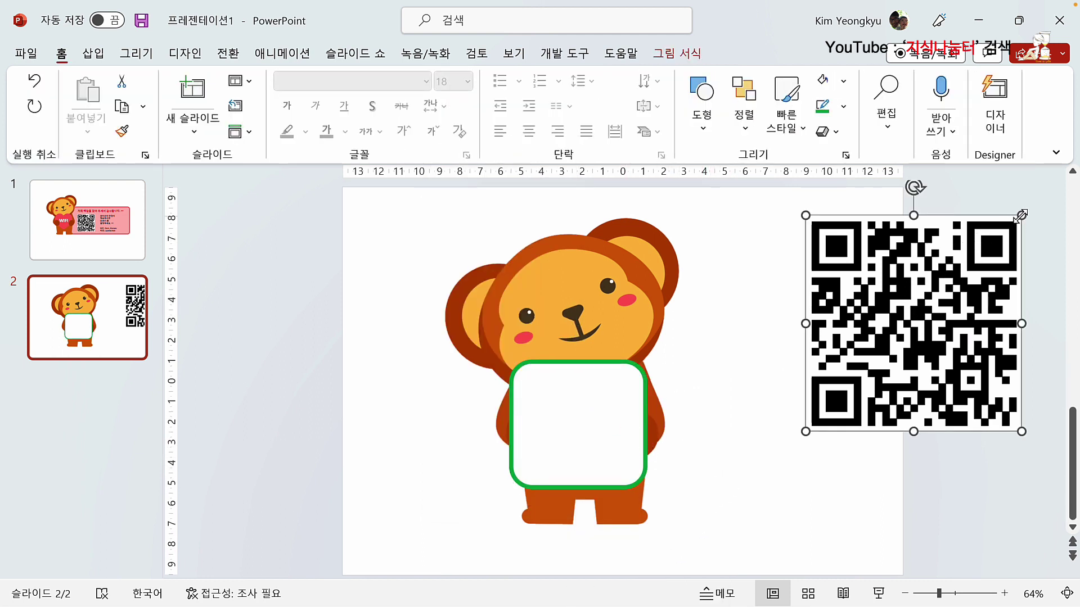
{"action": "left_click_drag", "start_coordinate": [1021, 216], "coordinate": [780, 394]}
{"action": "left_click", "coordinate": [829, 401]}
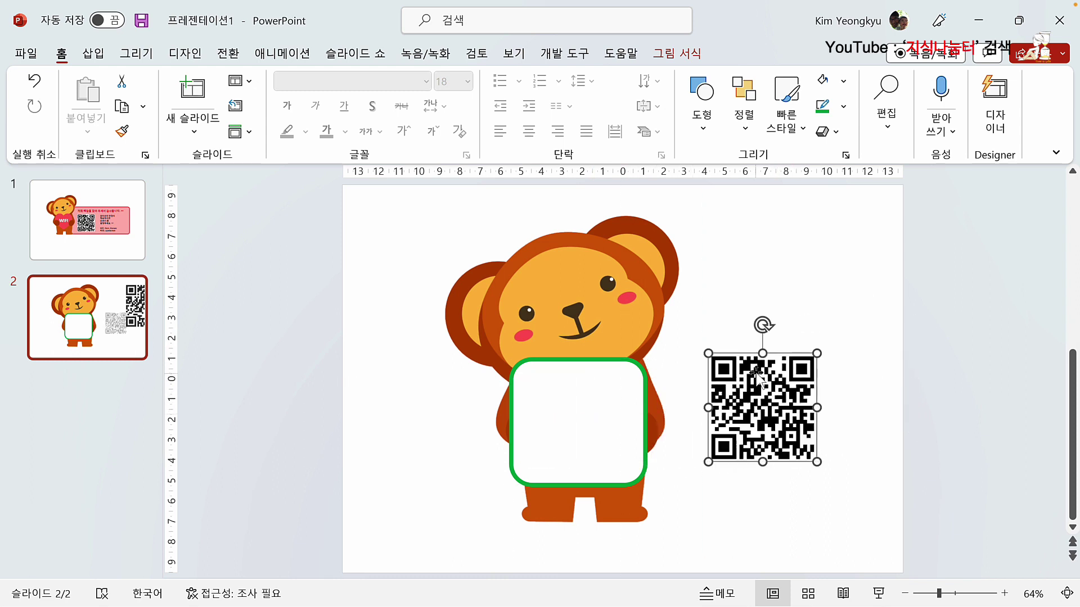
{"action": "right_click", "coordinate": [760, 377]}
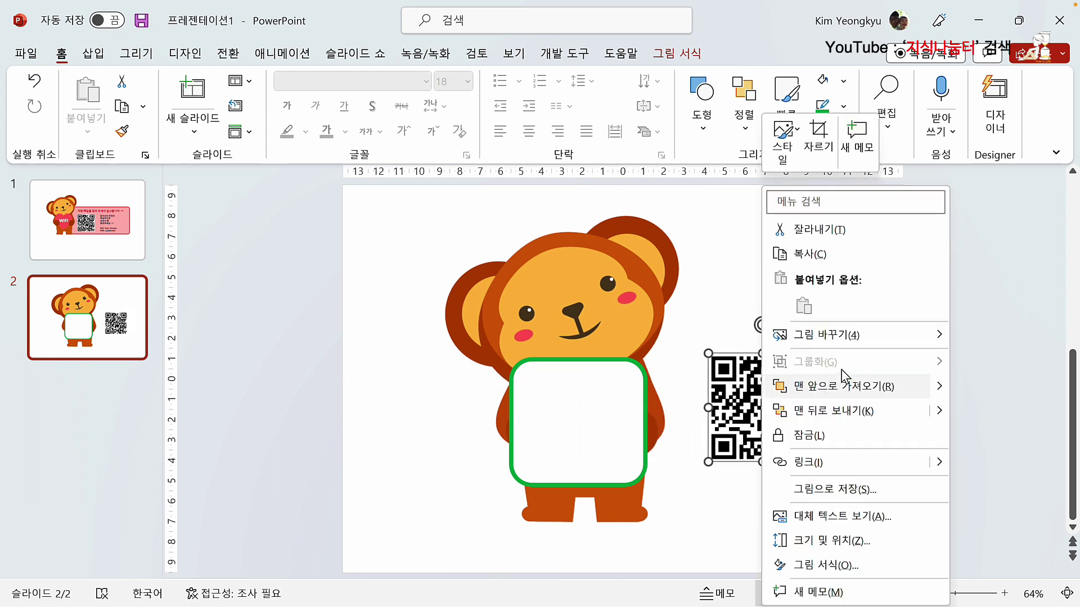
{"action": "left_click", "coordinate": [869, 388]}
{"action": "left_click_drag", "start_coordinate": [777, 390], "coordinate": [596, 402]}
{"action": "left_click_drag", "start_coordinate": [635, 367], "coordinate": [589, 414]}
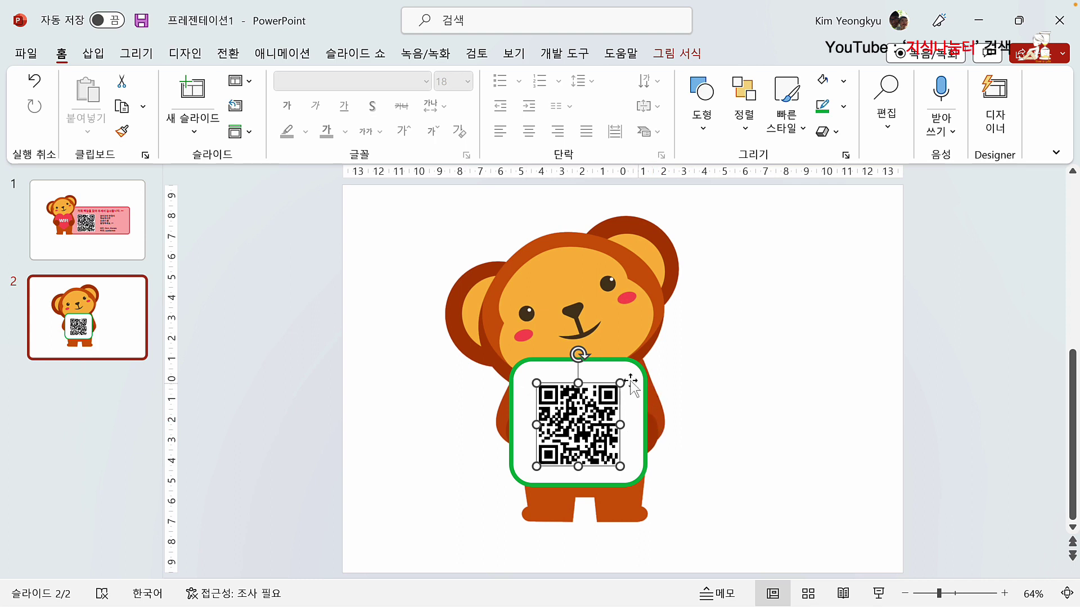
Step: Move the green-framed QR panel to the right, off the bear's heart
{"action": "left_click", "coordinate": [612, 366]}
{"action": "left_click_drag", "start_coordinate": [611, 366], "coordinate": [839, 362]}
{"action": "left_click", "coordinate": [734, 311]}
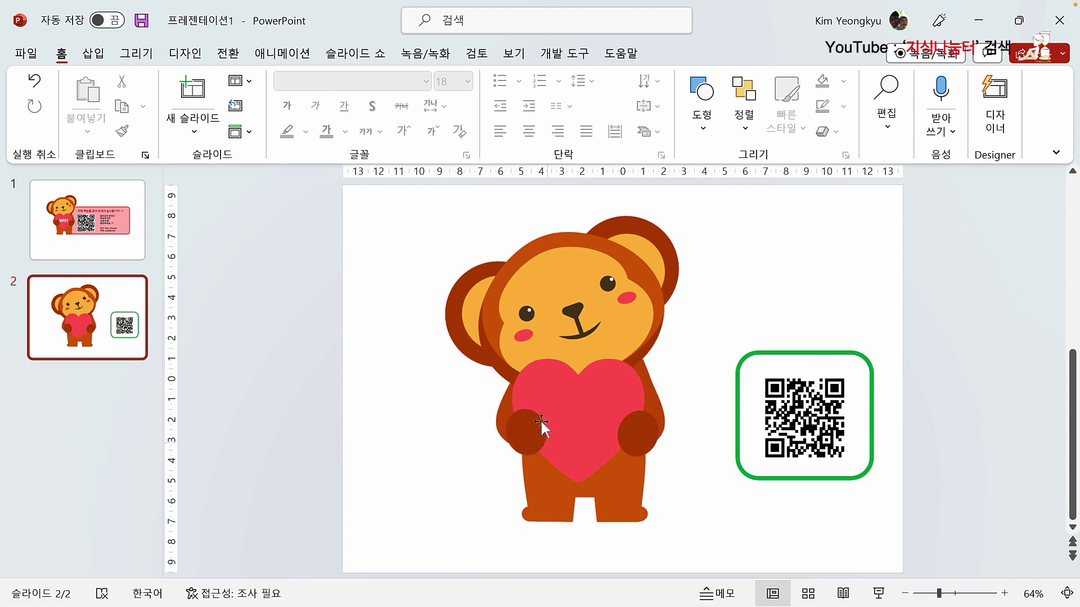
Step: Draw an oval filled with the paws' dark brown via eyedropper, with no outline
{"action": "left_click", "coordinate": [94, 54]}
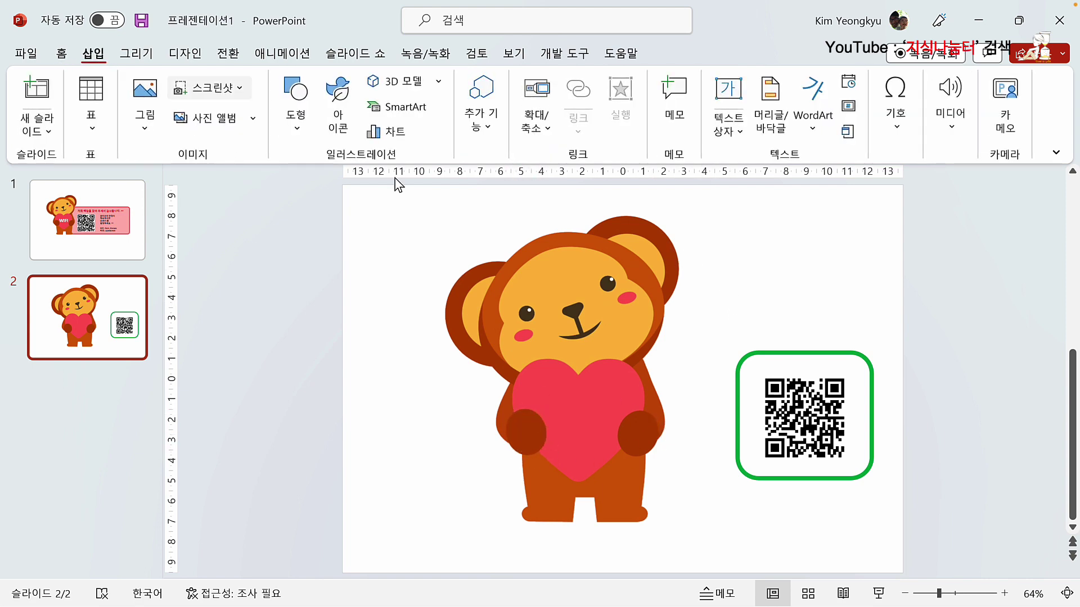
{"action": "left_click", "coordinate": [298, 135]}
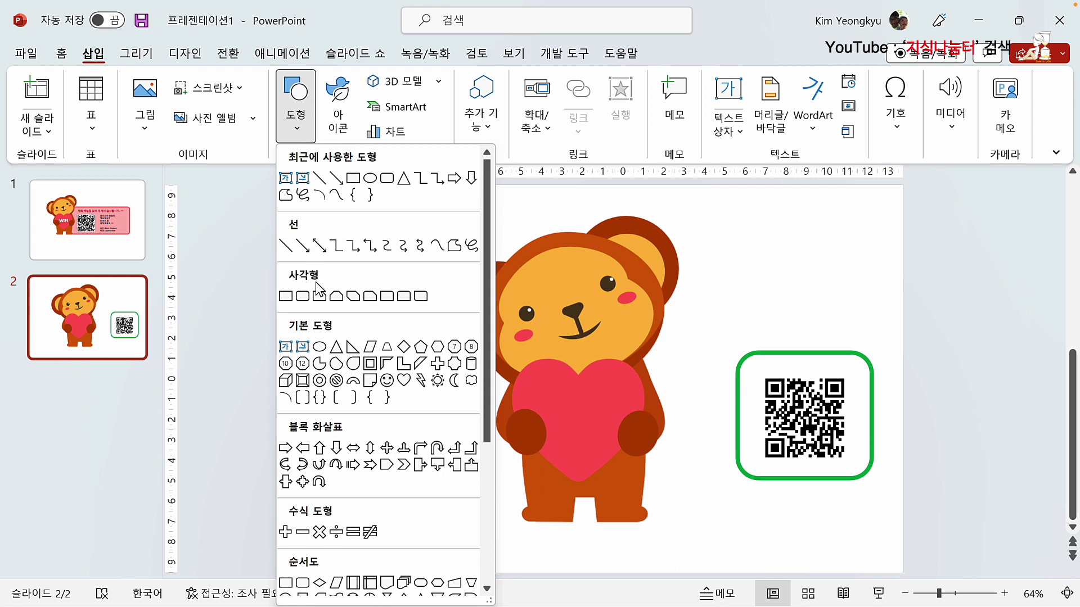
{"action": "left_click", "coordinate": [321, 349]}
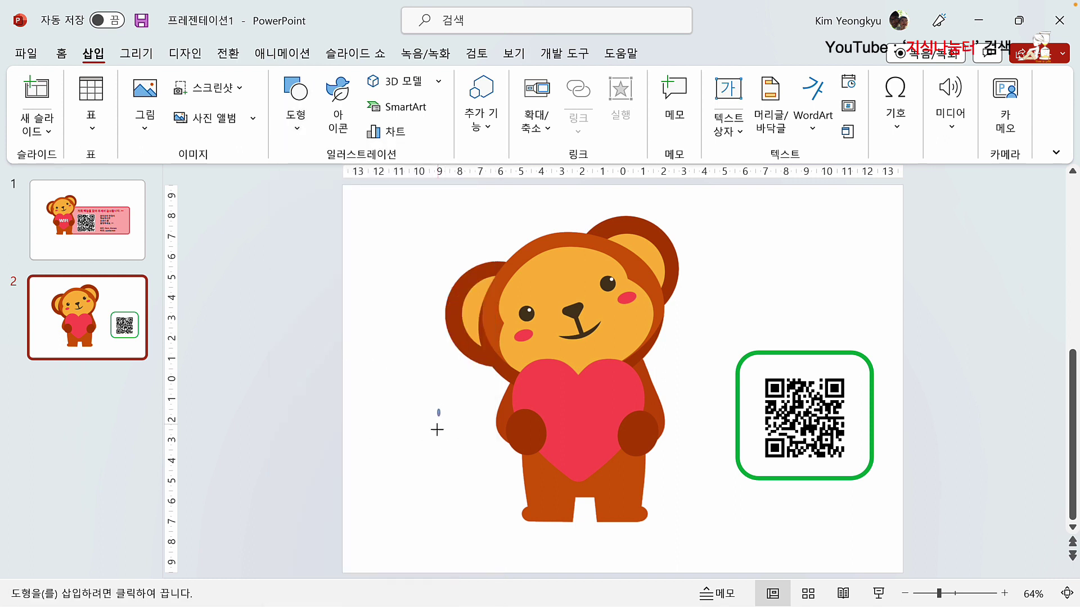
{"action": "left_click_drag", "start_coordinate": [437, 430], "coordinate": [478, 457]}
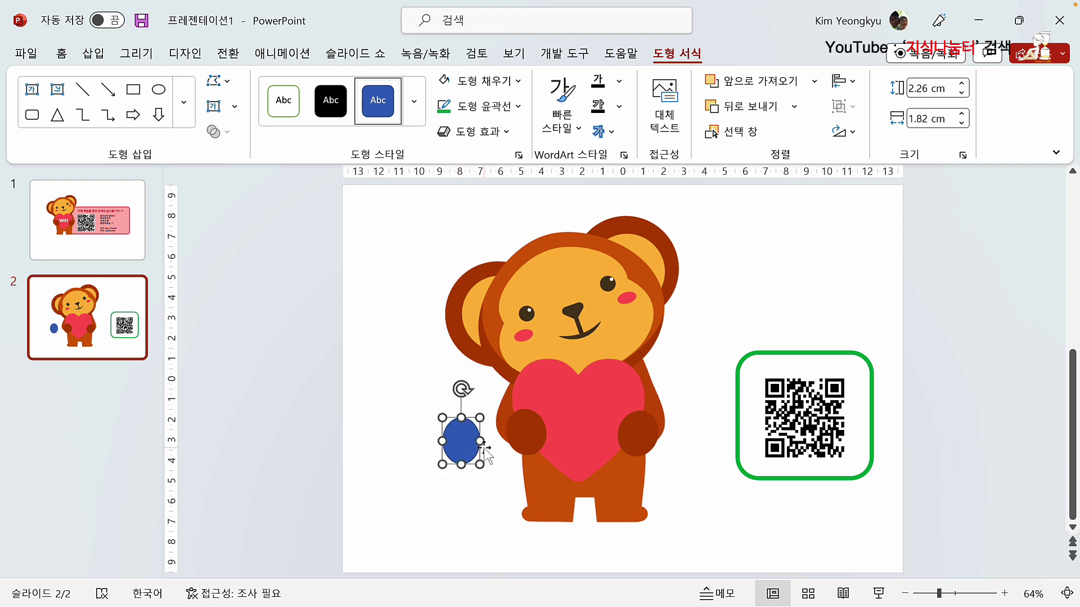
{"action": "left_click", "coordinate": [518, 81]}
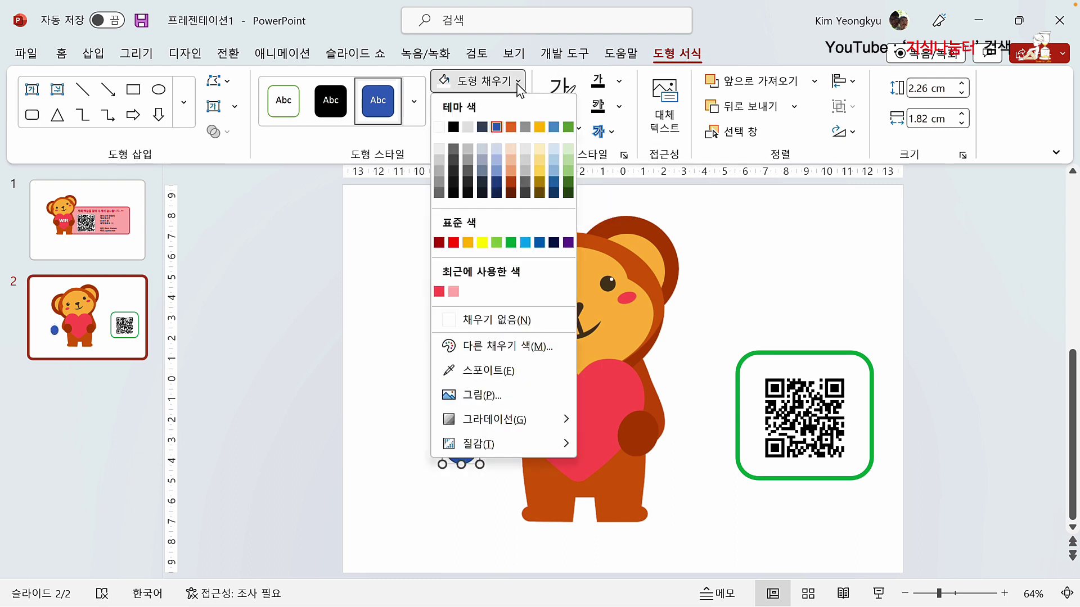
{"action": "left_click", "coordinate": [498, 371]}
{"action": "left_click", "coordinate": [524, 438]}
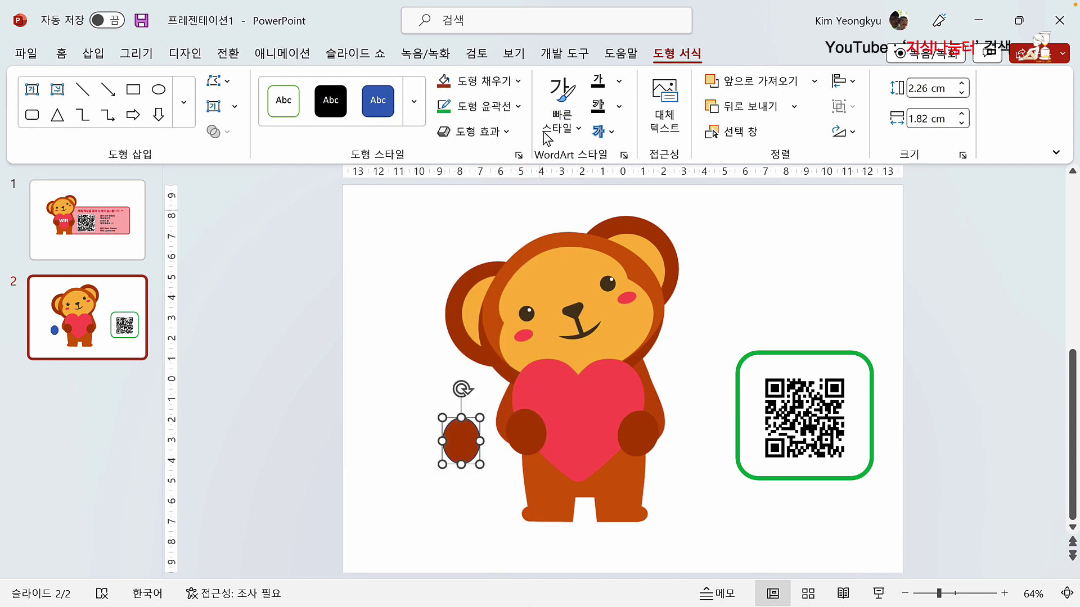
{"action": "left_click", "coordinate": [519, 106]}
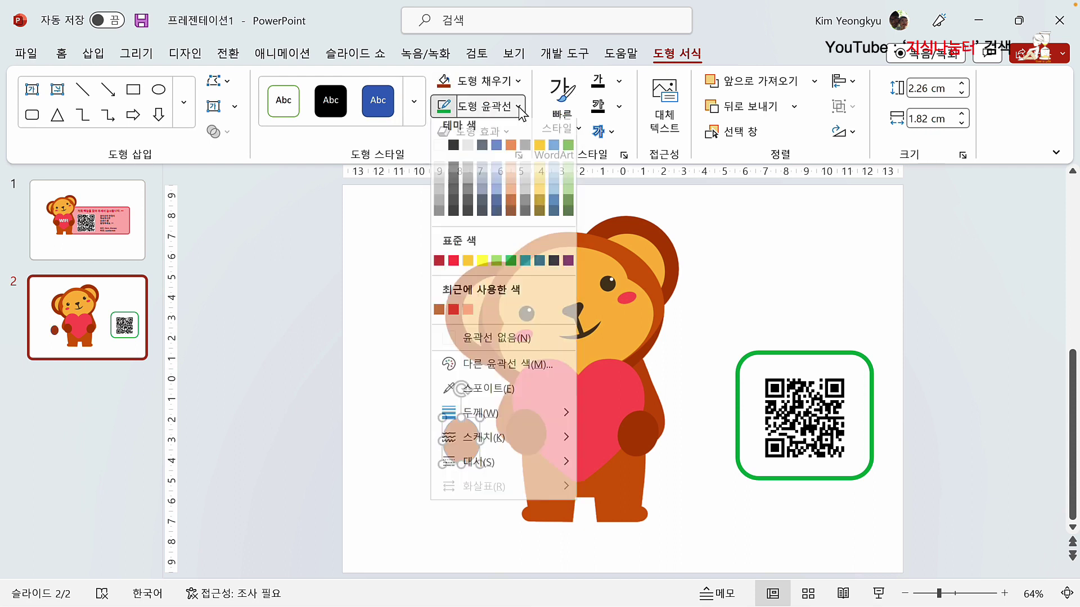
{"action": "left_click", "coordinate": [499, 346]}
Step: Rotate the brown oval and set it tilted on the heart's right side as a paw
{"action": "mouse_move", "coordinate": [466, 444]}
{"action": "left_mouse_down"}
{"action": "mouse_move", "coordinate": [535, 434]}
{"action": "mouse_move", "coordinate": [466, 438]}
{"action": "left_mouse_up"}
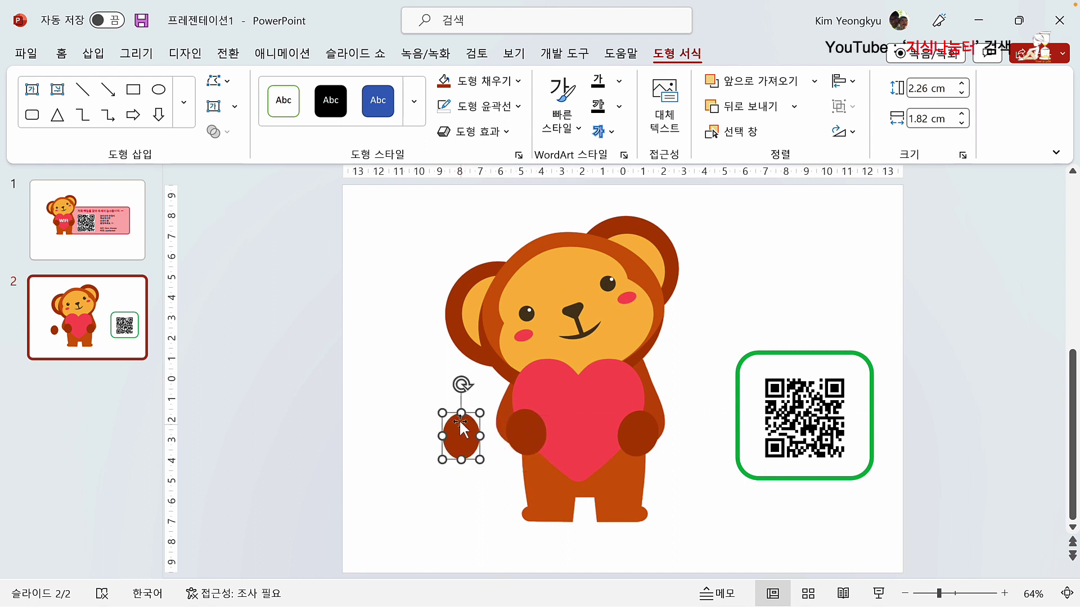
{"action": "left_click_drag", "start_coordinate": [461, 385], "coordinate": [641, 425]}
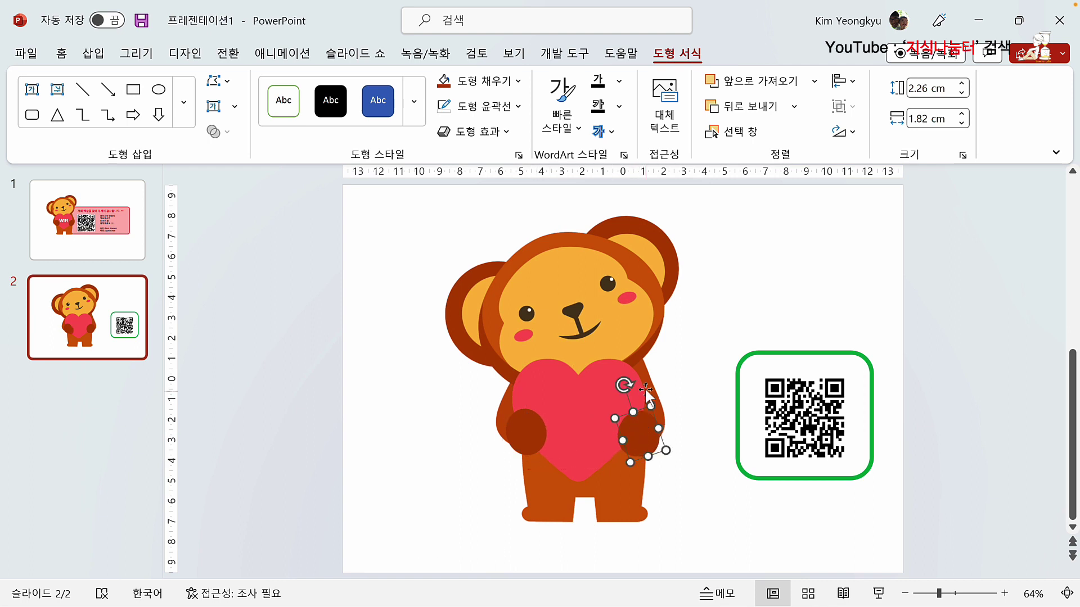
{"action": "left_click_drag", "start_coordinate": [637, 379], "coordinate": [642, 385]}
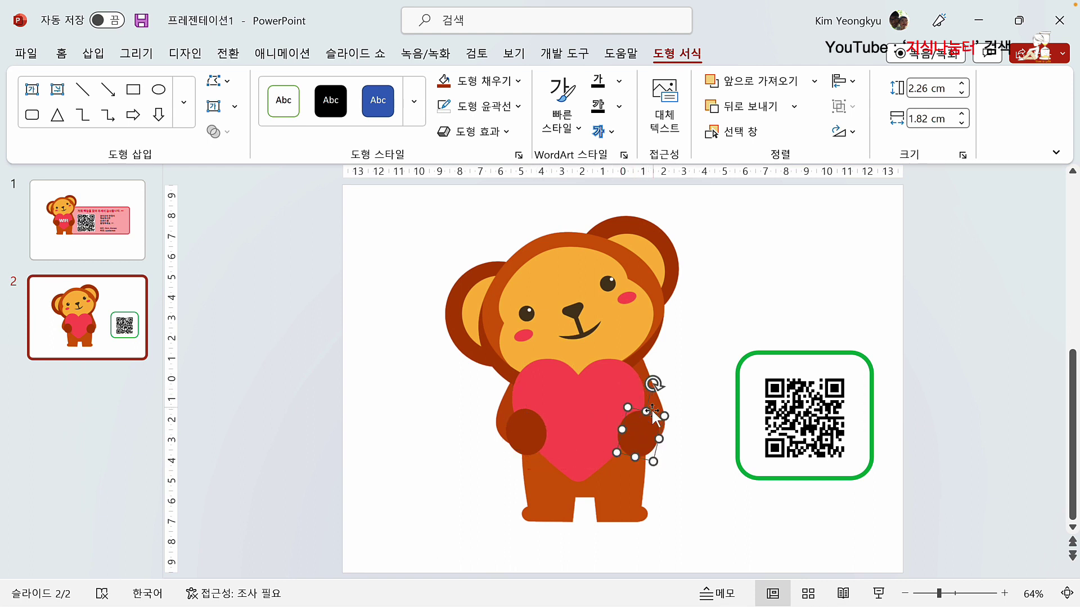
{"action": "left_click_drag", "start_coordinate": [642, 427], "coordinate": [643, 426]}
{"action": "left_click", "coordinate": [708, 491]}
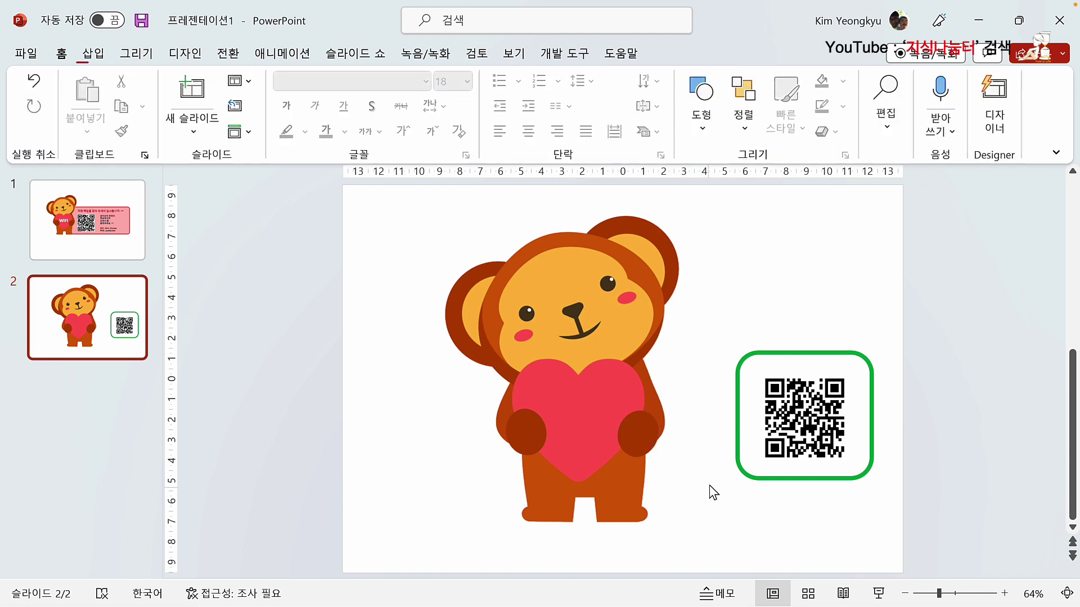
Step: Move the QR panel with its green frame onto the monkey's chest and spread the paws outward
{"action": "left_click_drag", "start_coordinate": [707, 314], "coordinate": [918, 523]}
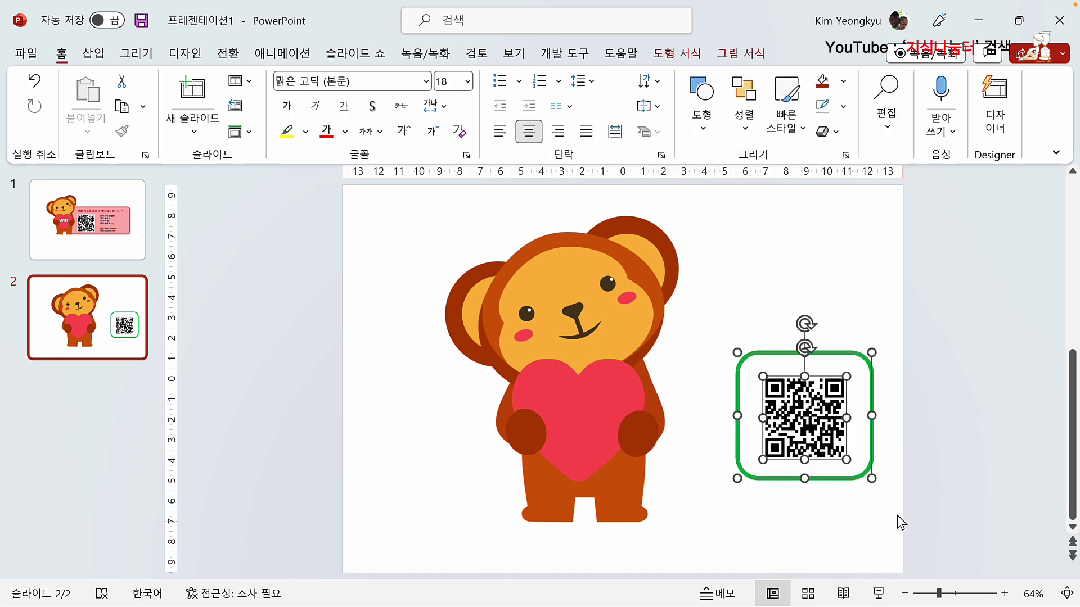
{"action": "left_click_drag", "start_coordinate": [777, 418], "coordinate": [651, 427]}
{"action": "left_click", "coordinate": [743, 428]}
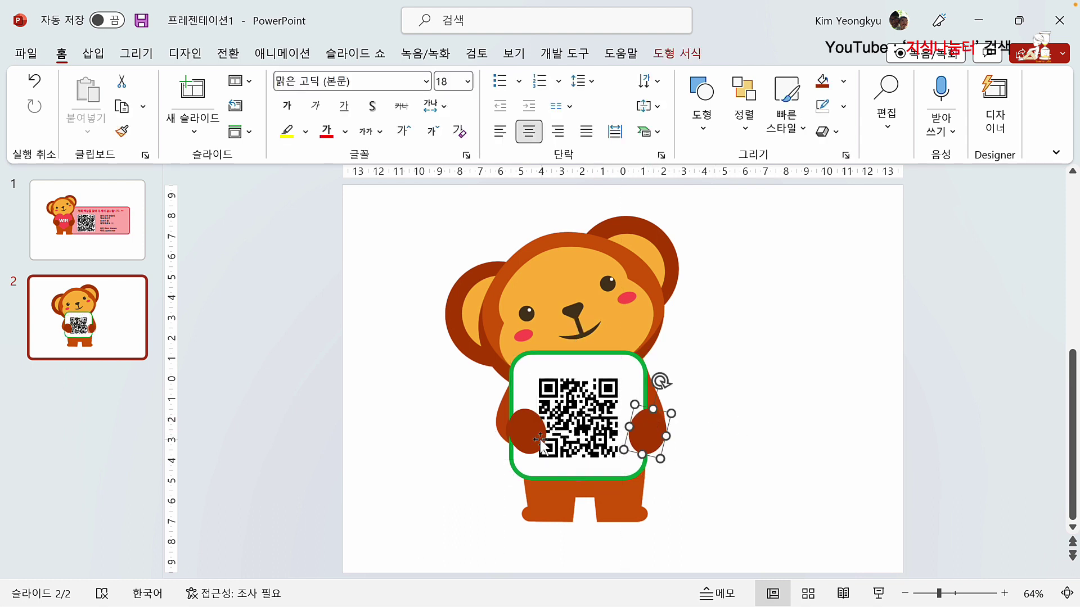
{"action": "left_click_drag", "start_coordinate": [525, 432], "coordinate": [582, 410]}
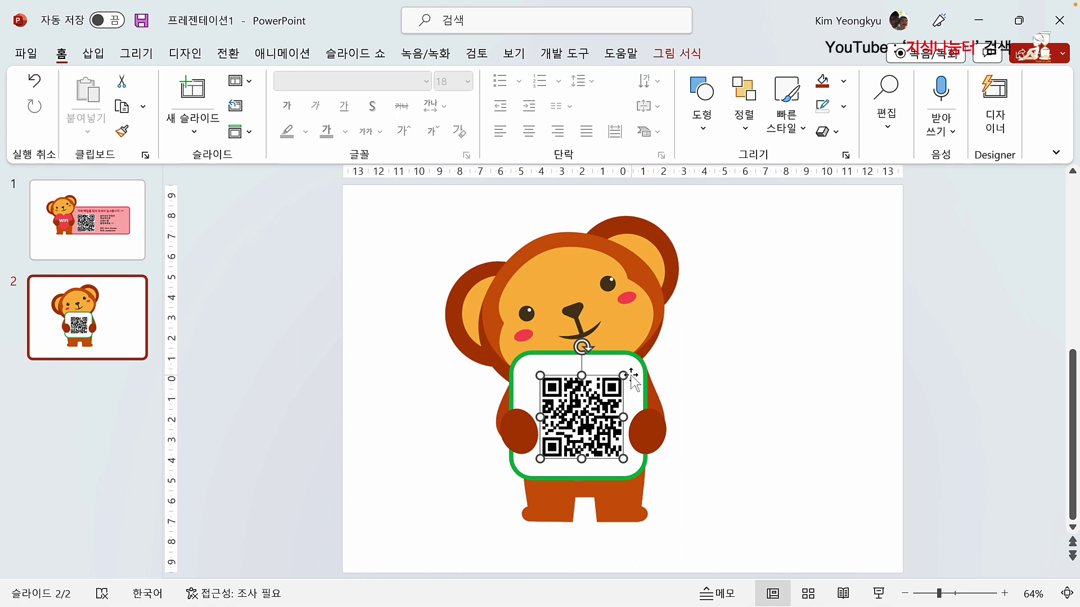
Step: Enlarge and centre the QR picture so it fills the green frame
{"action": "left_click_drag", "start_coordinate": [625, 375], "coordinate": [644, 356]}
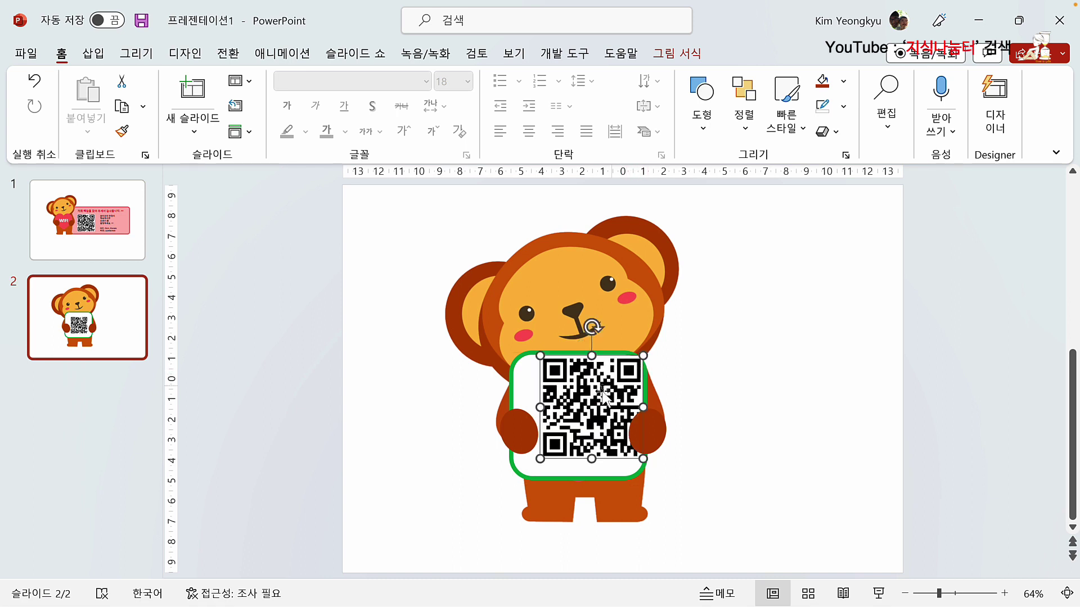
{"action": "left_click_drag", "start_coordinate": [604, 397], "coordinate": [591, 405]}
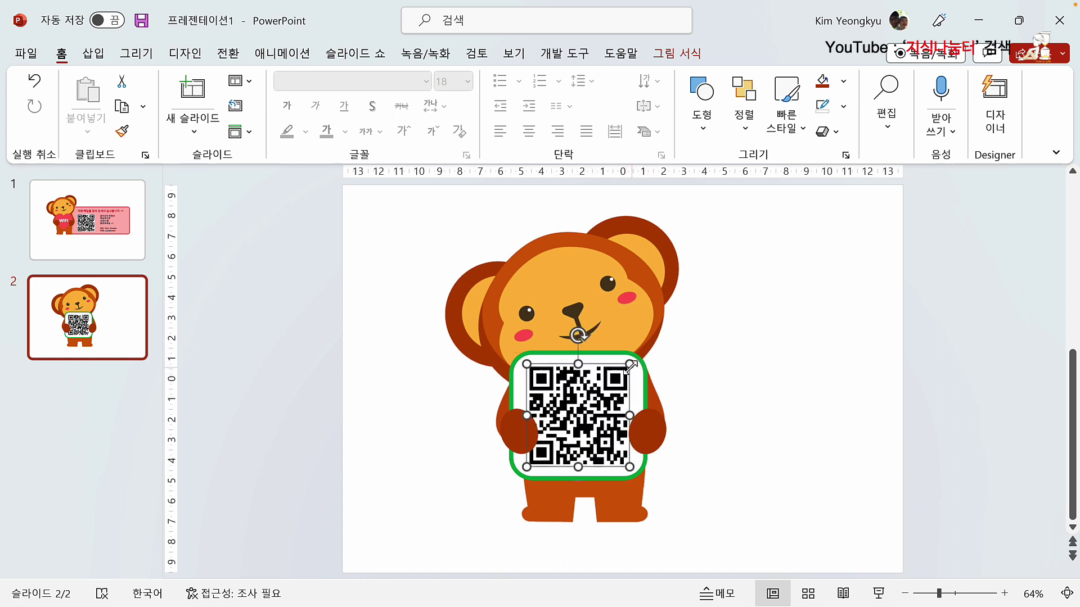
{"action": "left_click_drag", "start_coordinate": [630, 365], "coordinate": [632, 365]}
{"action": "left_click_drag", "start_coordinate": [603, 409], "coordinate": [605, 408]}
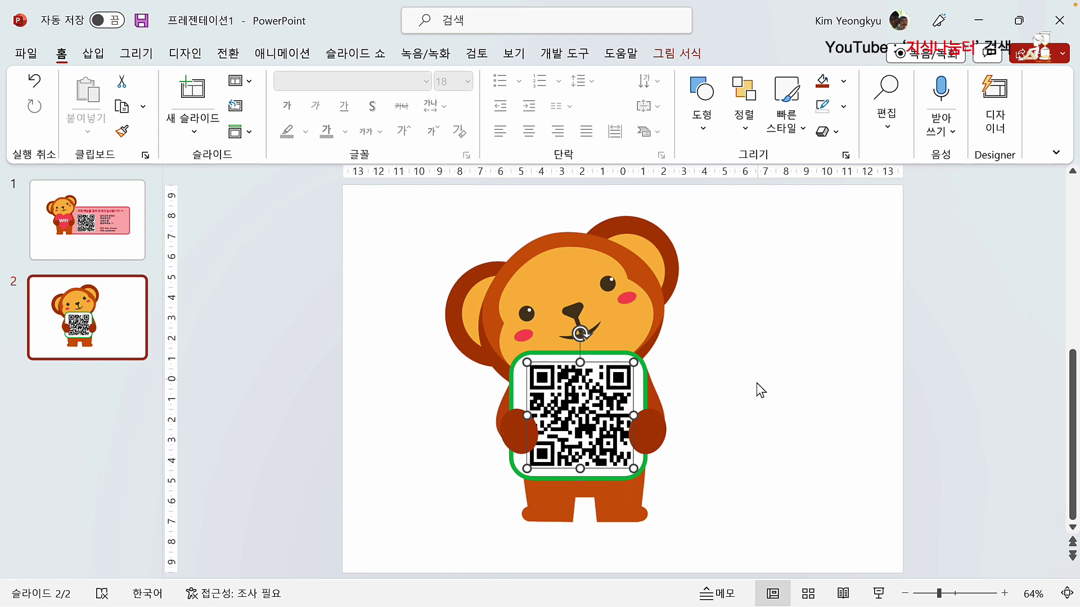
{"action": "left_click", "coordinate": [772, 411]}
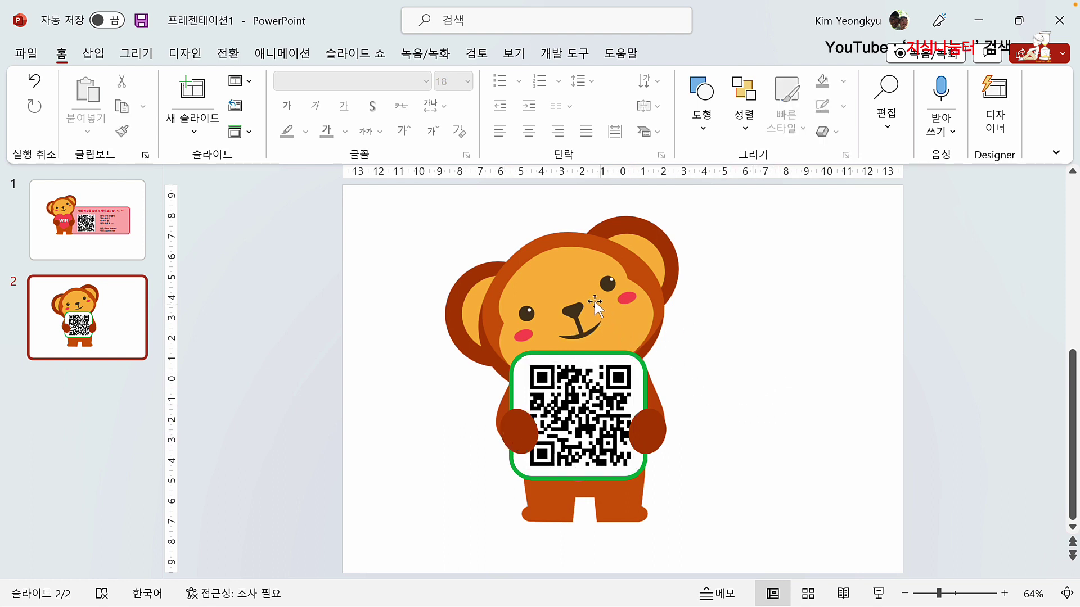
{"action": "left_click", "coordinate": [116, 229]}
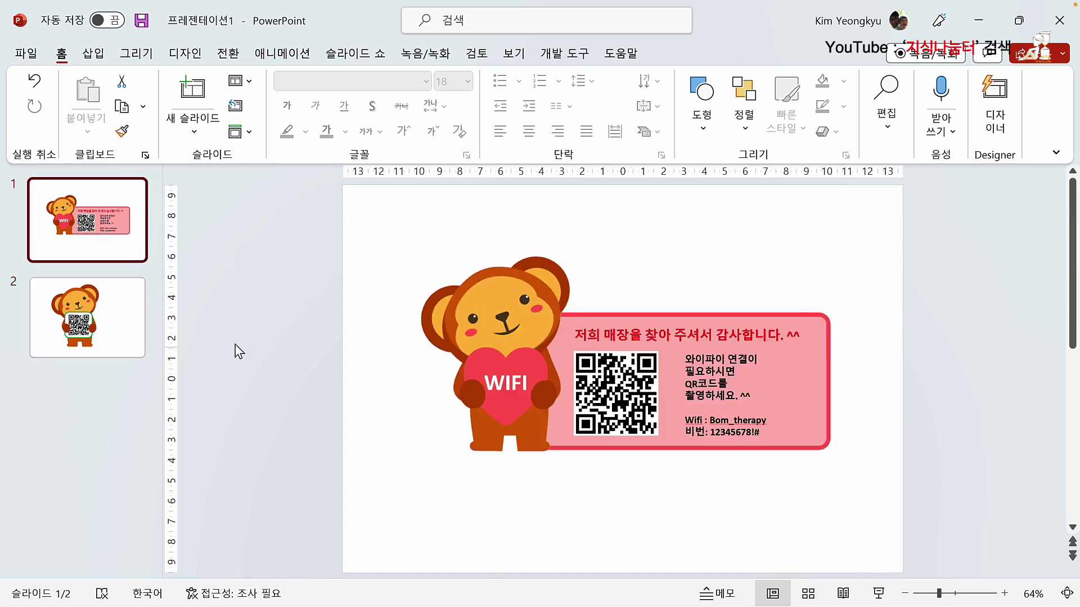
{"action": "left_click", "coordinate": [84, 325]}
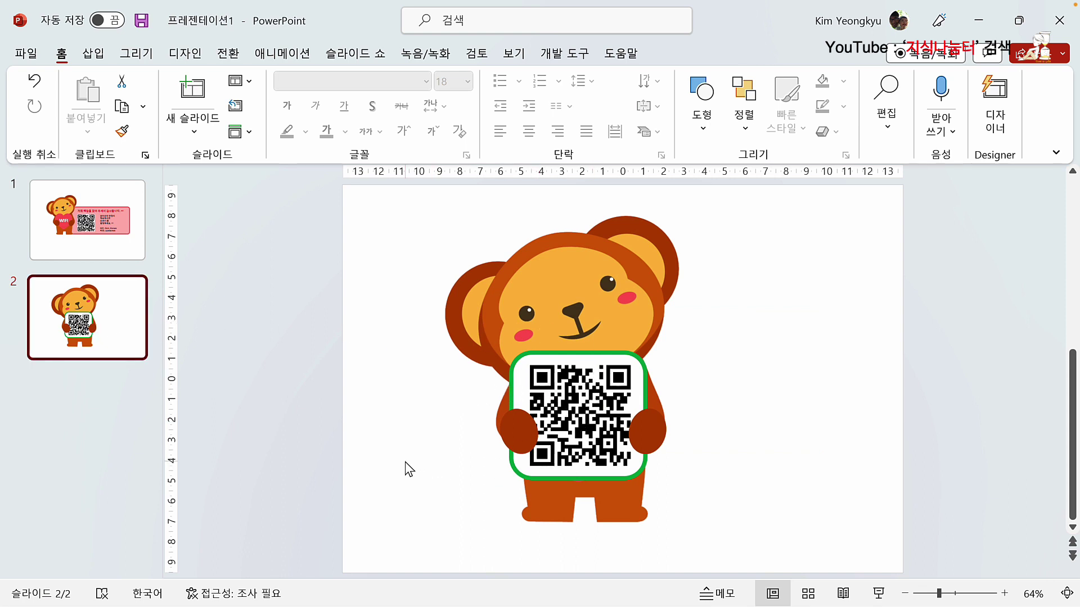
{"action": "left_click", "coordinate": [687, 518]}
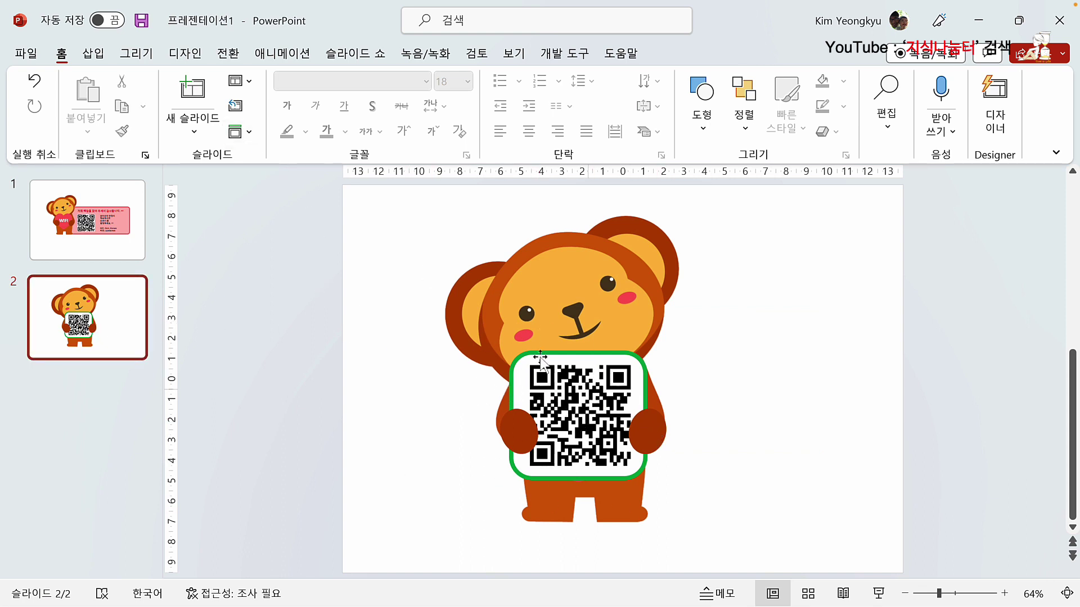
Step: Draw a rectangle bar below the QR panel labelled '와이파이 접속'
{"action": "left_click", "coordinate": [93, 53]}
{"action": "left_click", "coordinate": [294, 110]}
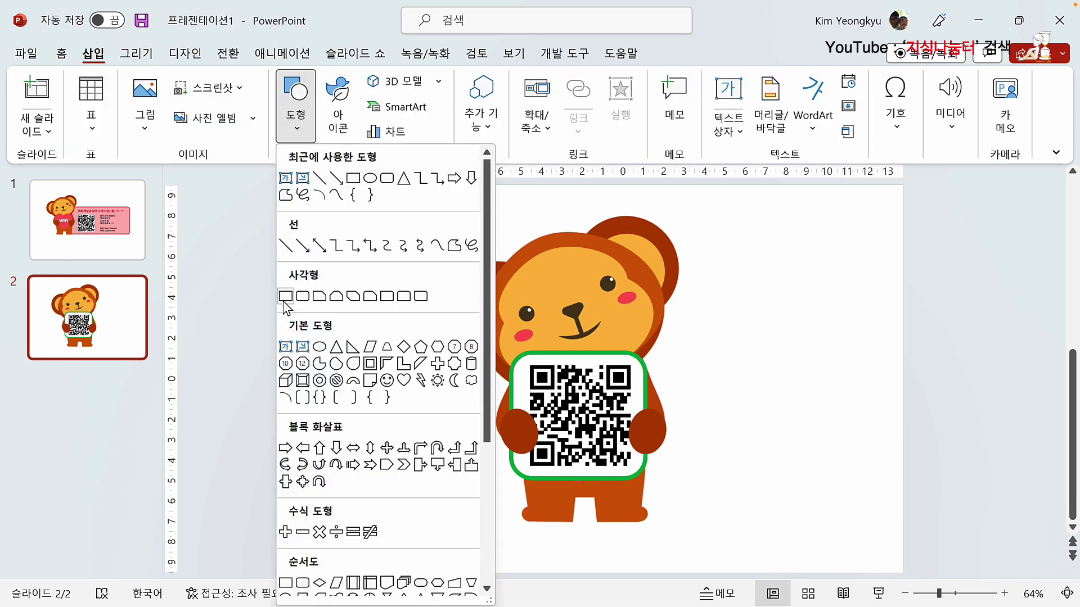
{"action": "left_click", "coordinate": [285, 296]}
{"action": "left_click_drag", "start_coordinate": [516, 505], "coordinate": [654, 525]}
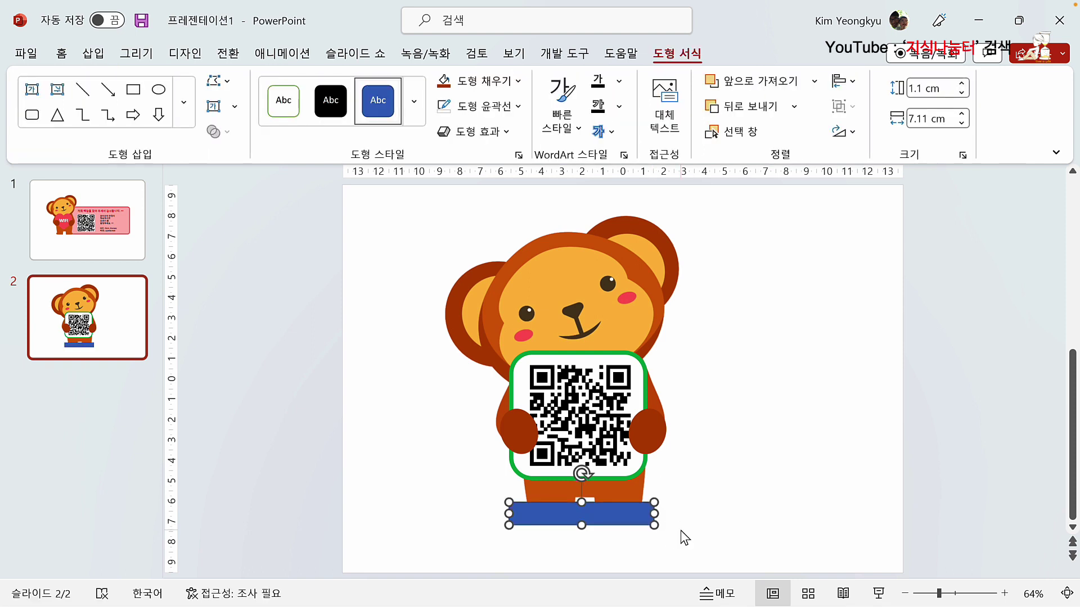
{"action": "key", "text": "Return"}
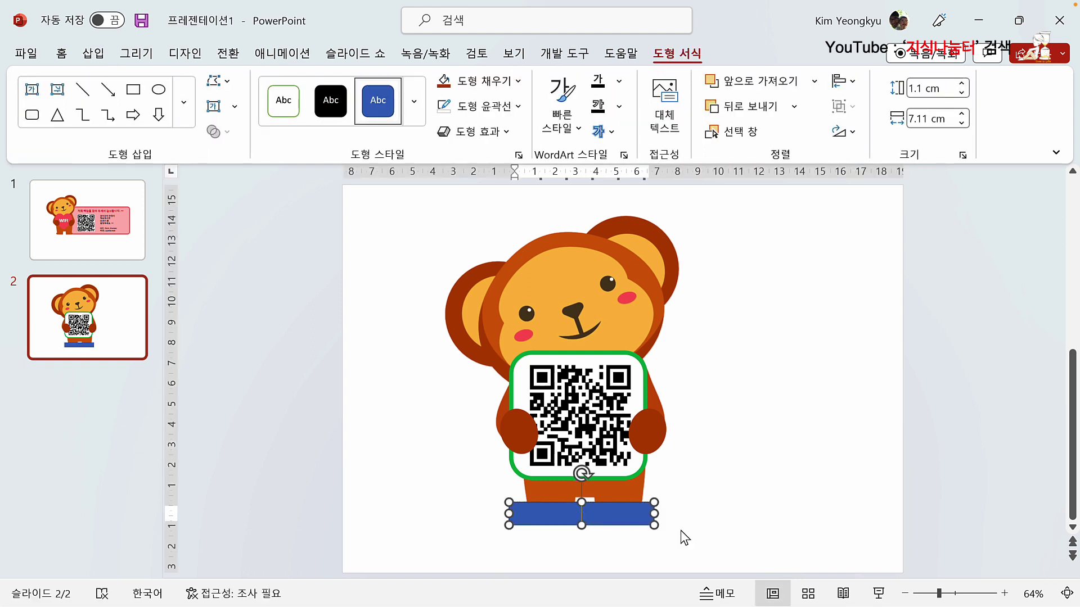
{"action": "type", "text": "와이팡이 비번"}
{"action": "key", "text": "BackSpace"}
{"action": "key", "text": "BackSpace"}
{"action": "type", "text": "접속"}
{"action": "left_click", "coordinate": [656, 516]}
{"action": "left_click", "coordinate": [644, 521]}
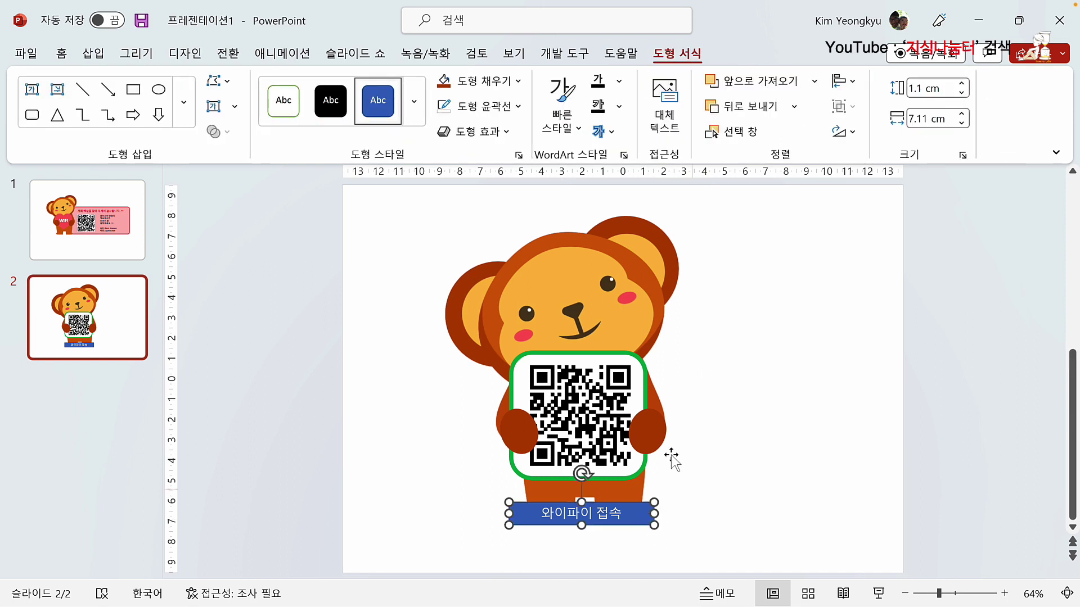
Step: Fill the label bar black and remove its outline
{"action": "left_click", "coordinate": [519, 83]}
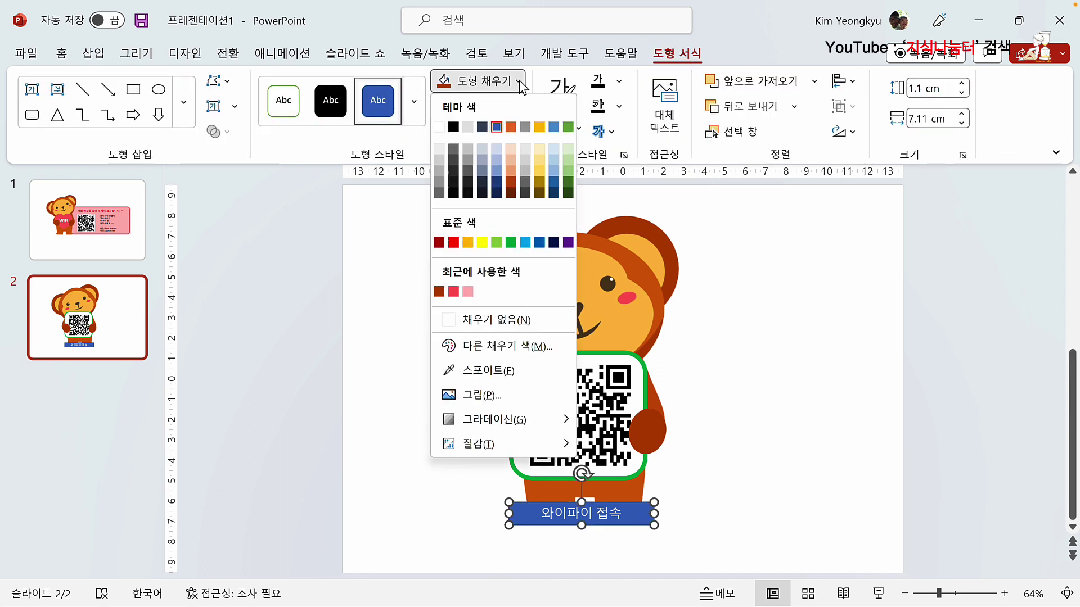
{"action": "left_click", "coordinate": [454, 128]}
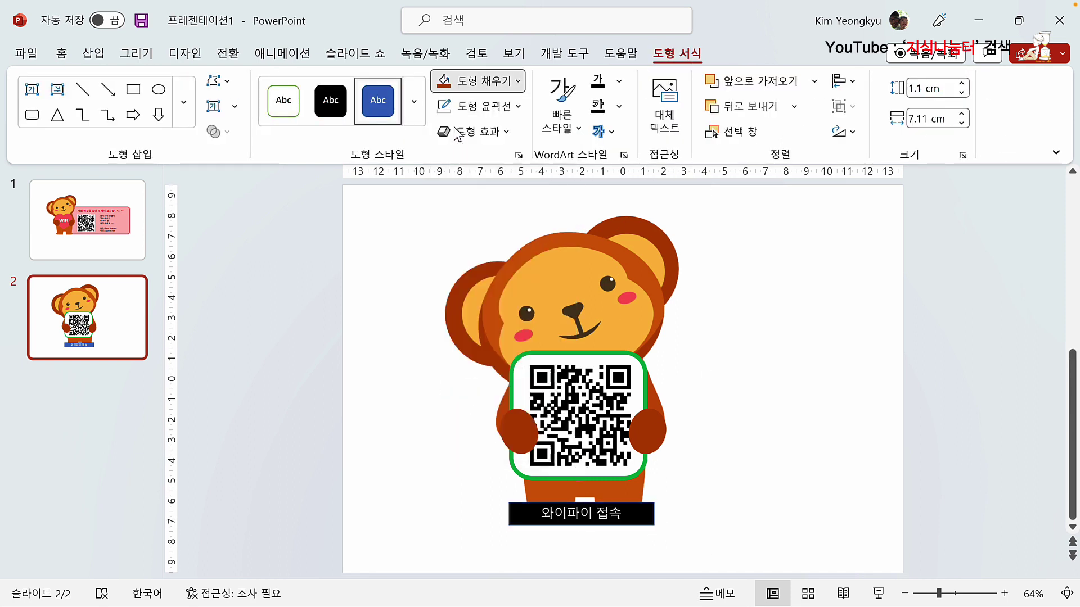
{"action": "left_click", "coordinate": [514, 108]}
{"action": "left_click", "coordinate": [494, 344]}
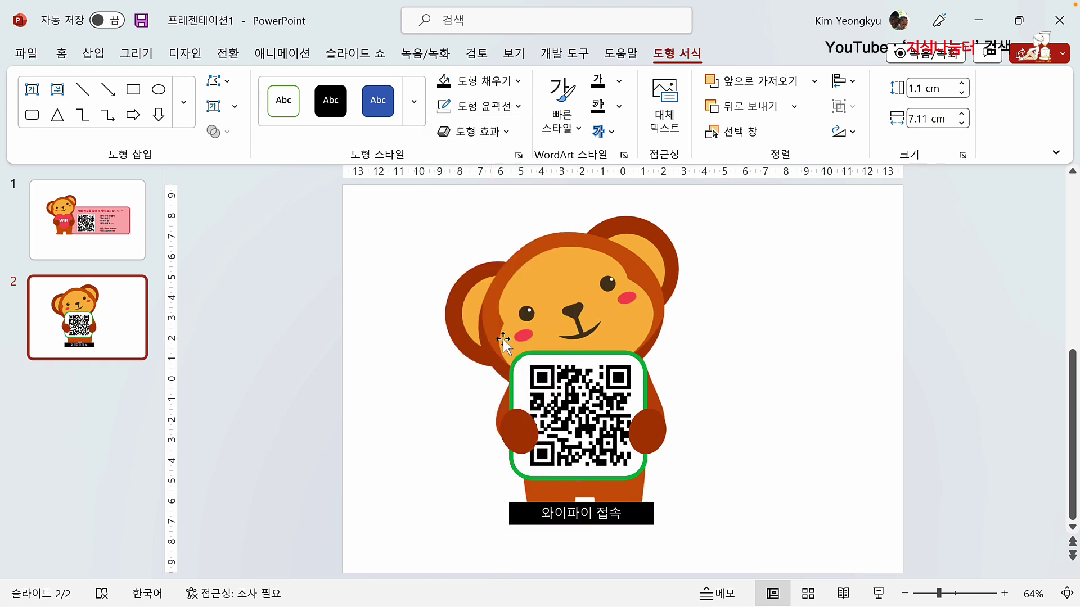
{"action": "left_click", "coordinate": [357, 405]}
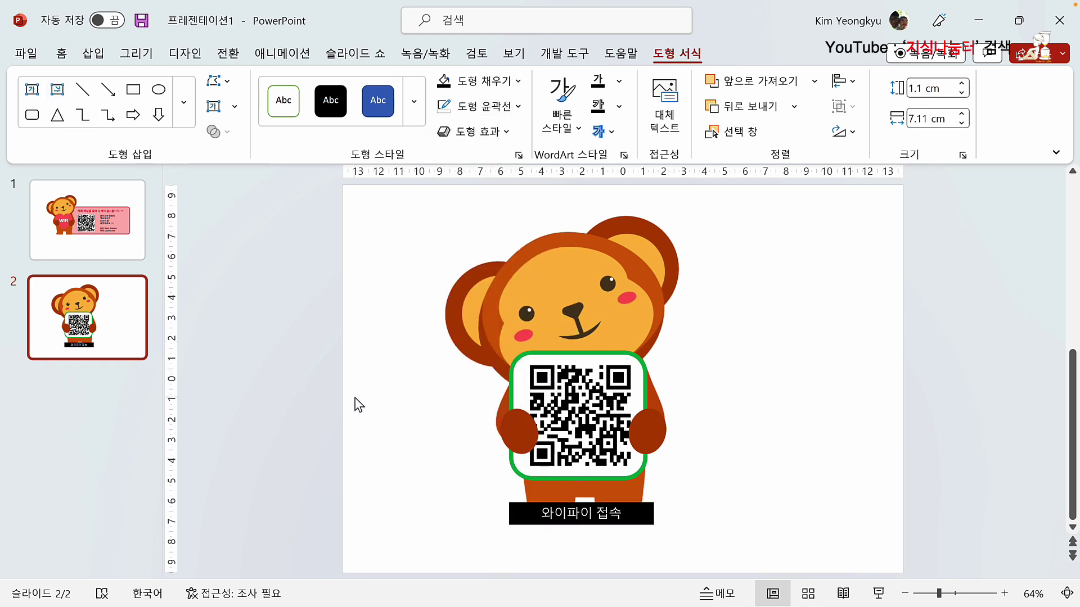